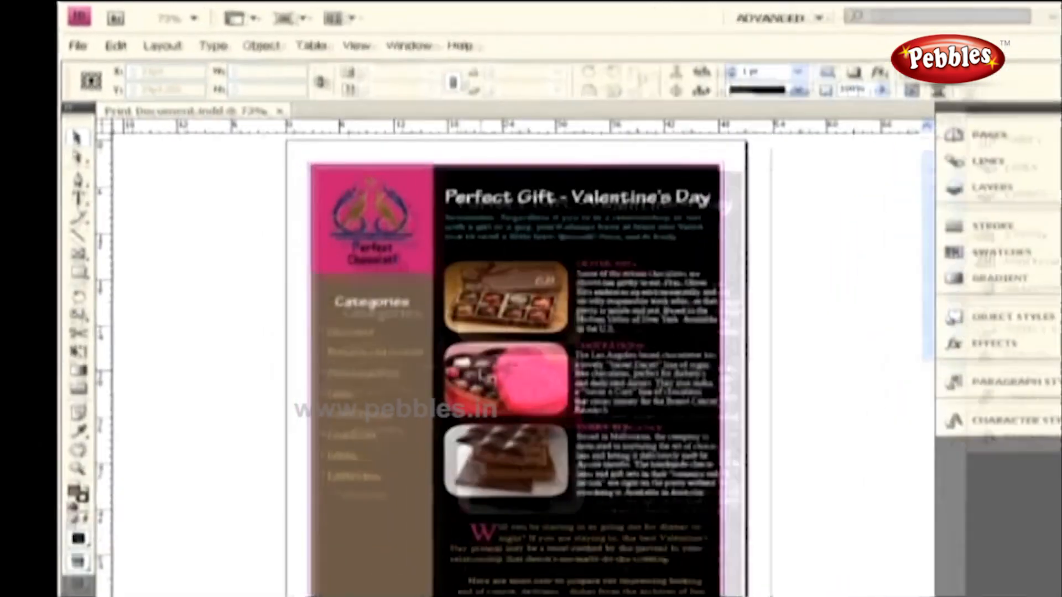
Open the print settings for the document and choose the Samsung ML-1610 Series printer
click(77, 45)
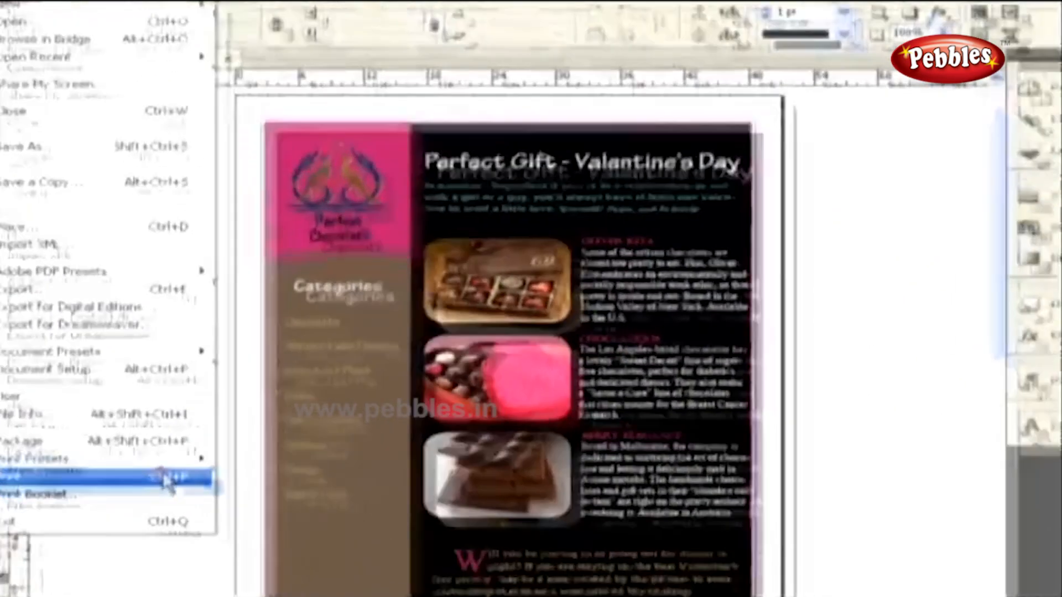
click(166, 550)
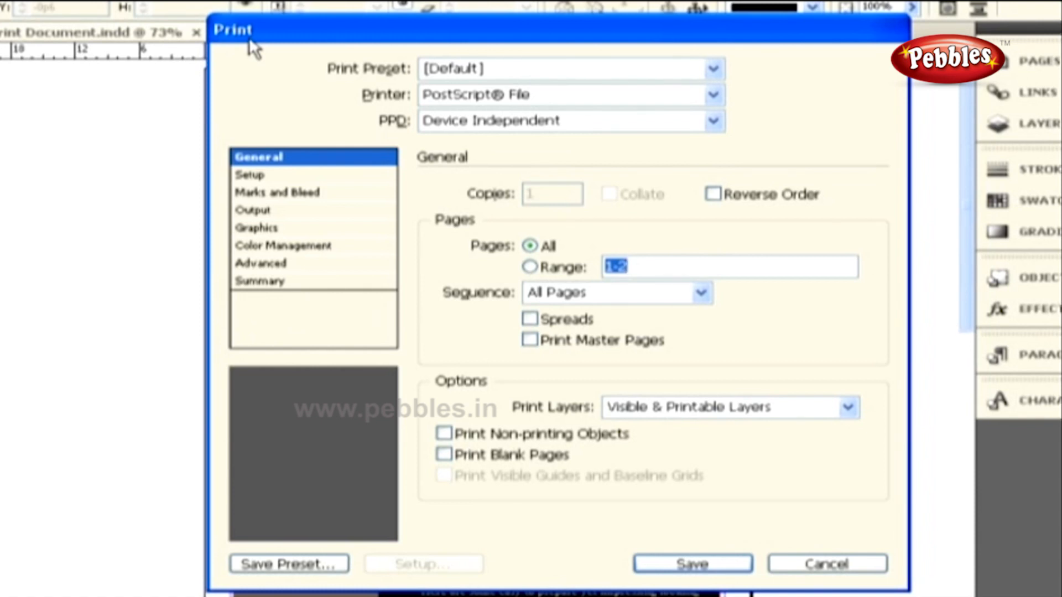
click(376, 97)
click(486, 103)
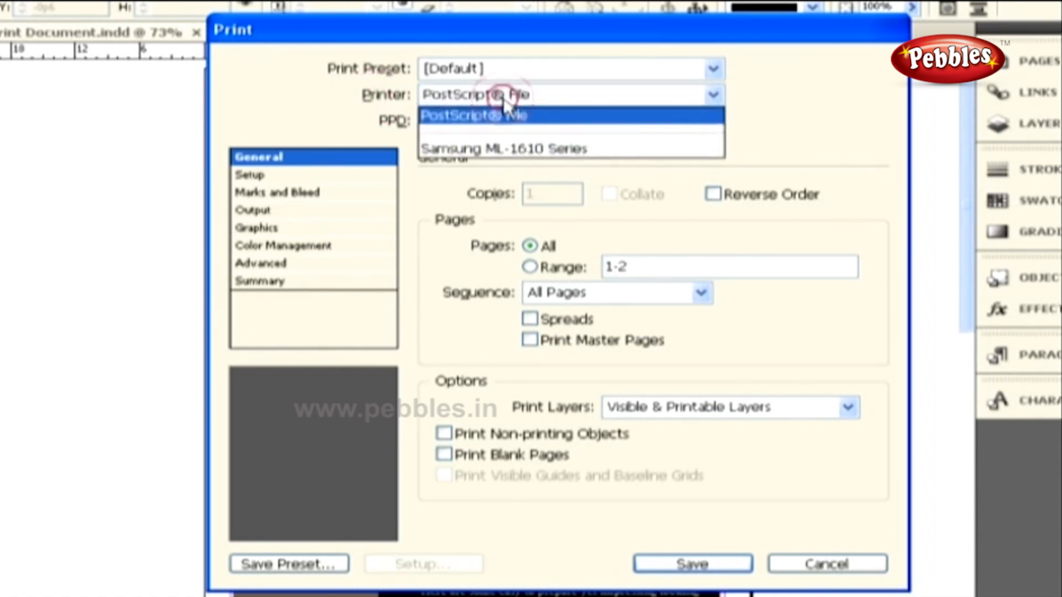
click(501, 149)
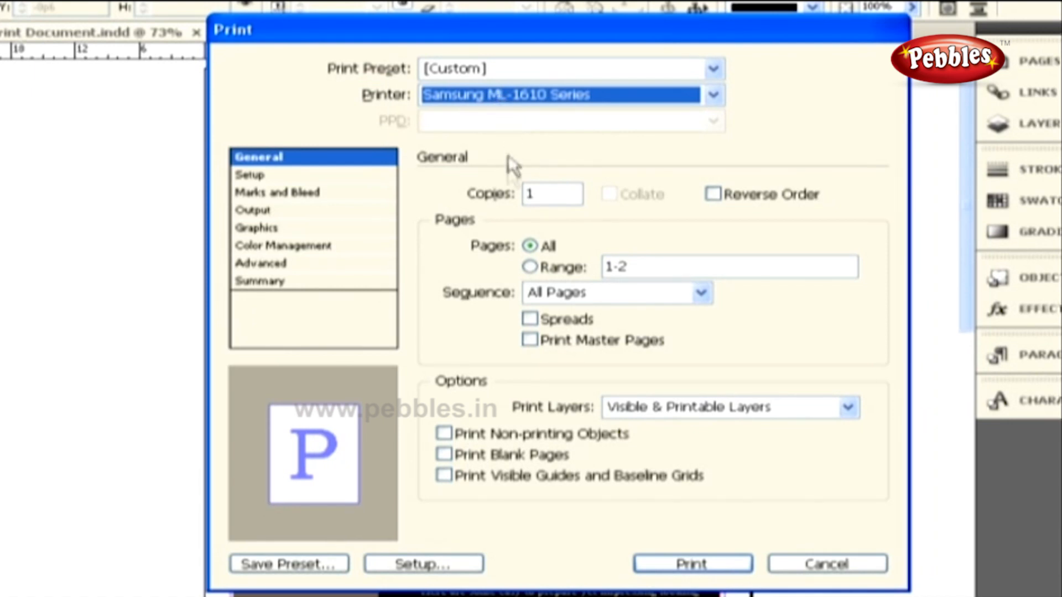
Set the number of copies to 5, leave collating off and turn on reverse order
click(490, 198)
text(5)
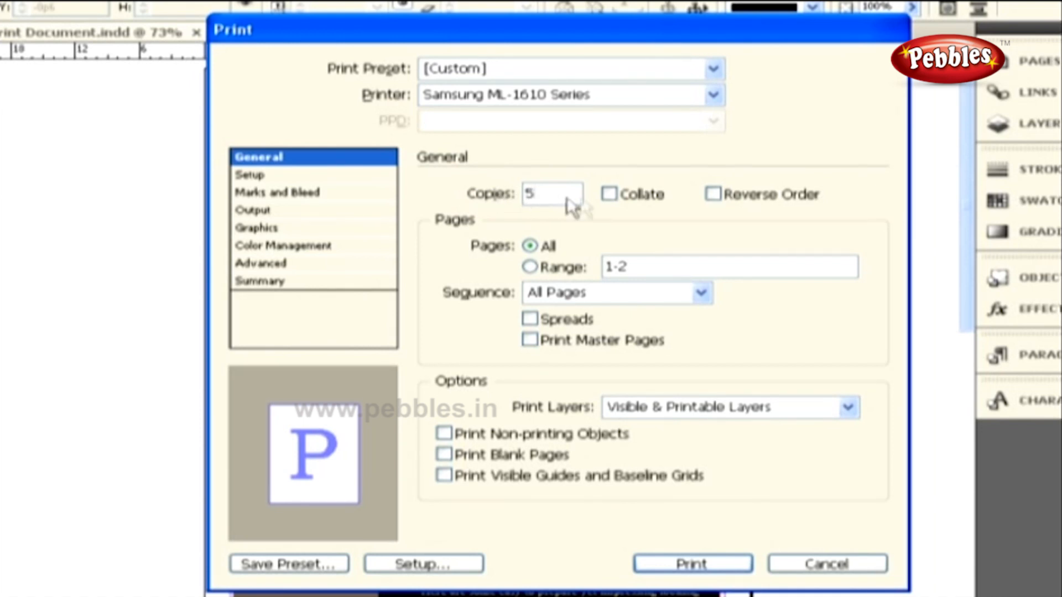
click(624, 201)
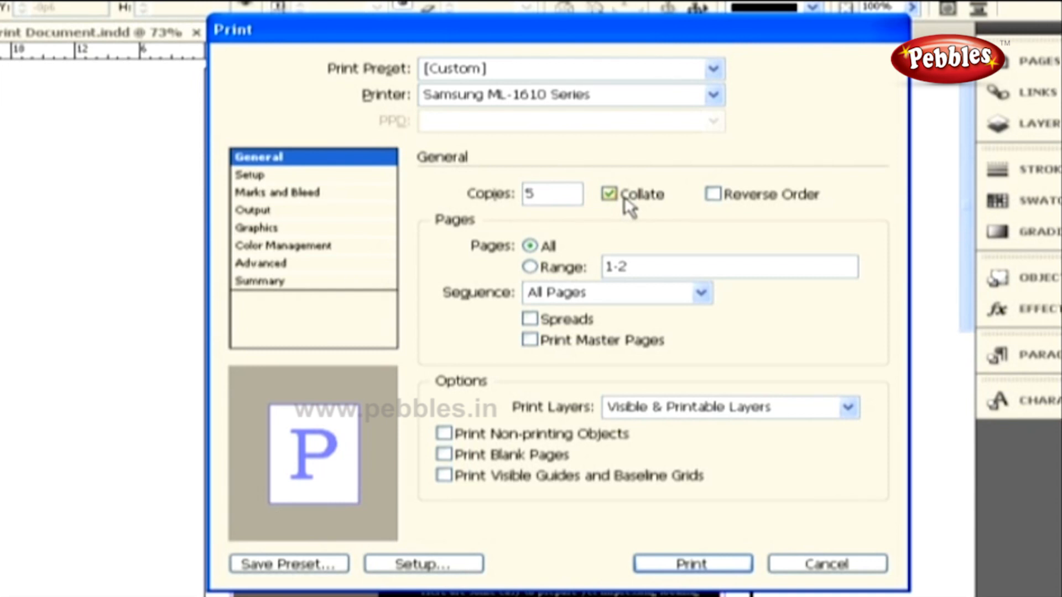
click(625, 201)
click(760, 201)
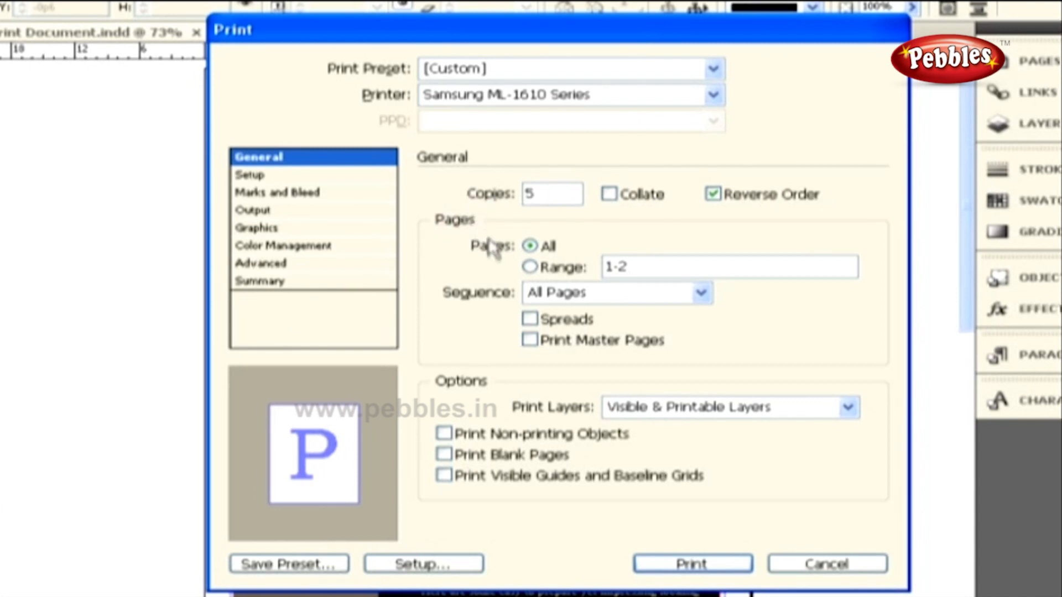
Limit printing to a page range, first trying 3,4,7-9 and finally entering 1,2
click(533, 267)
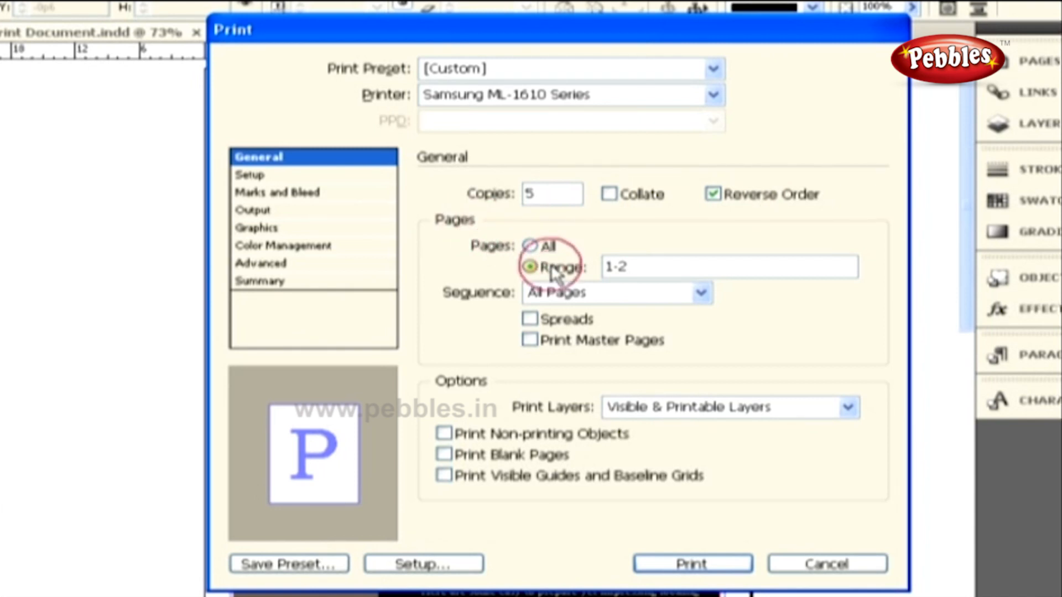
drag(635, 269, 605, 267)
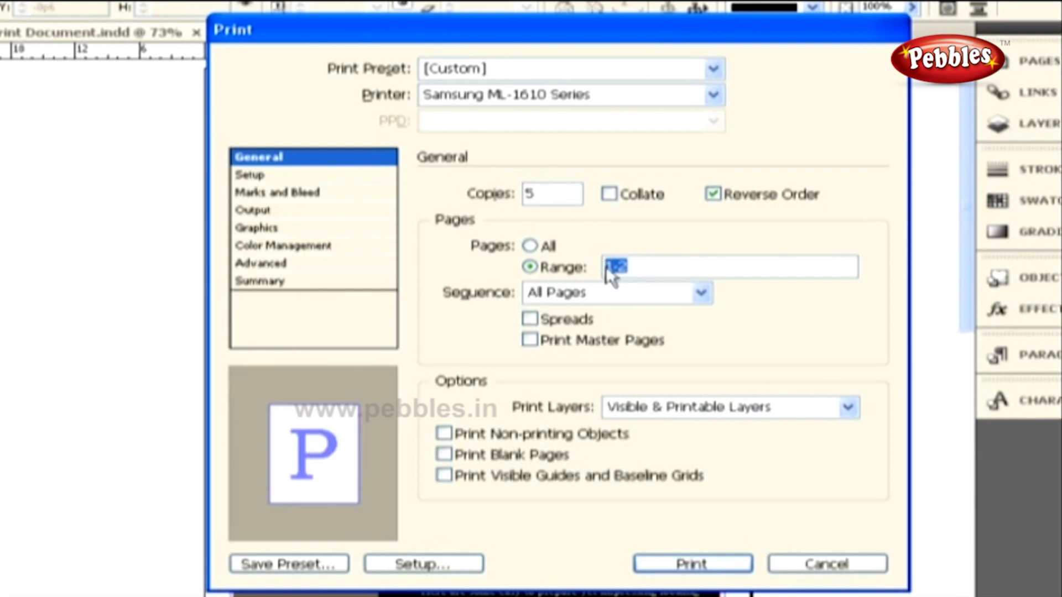
text(3)
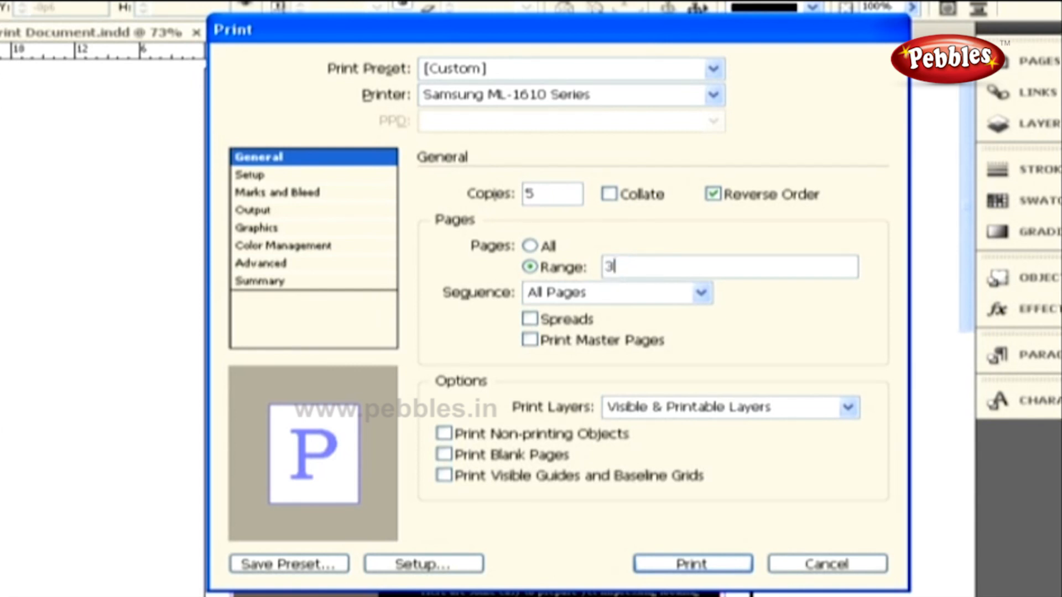
text(,4,7-9)
click(605, 267)
click(589, 270)
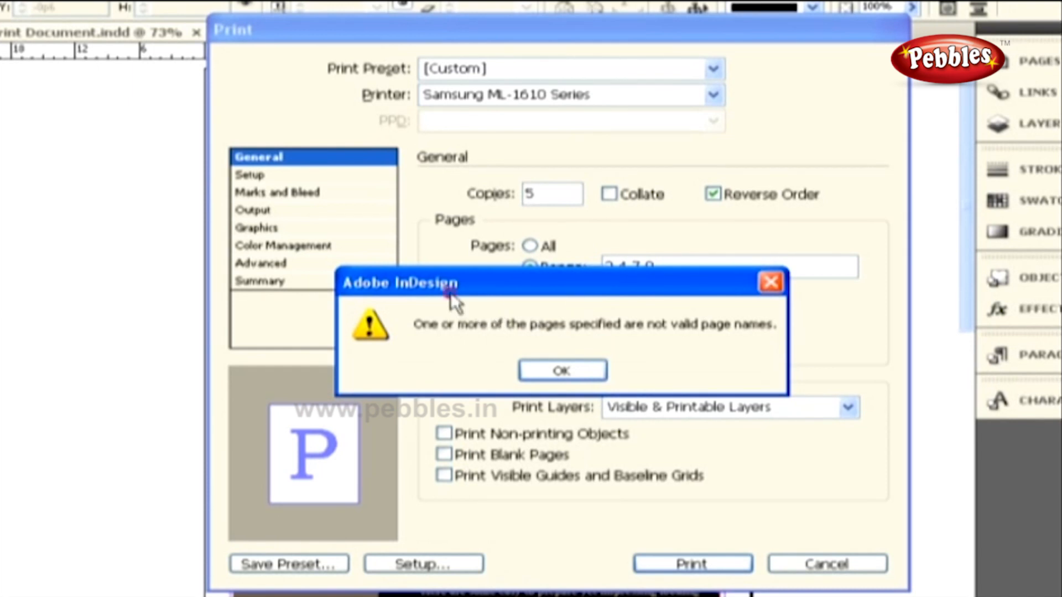
click(542, 374)
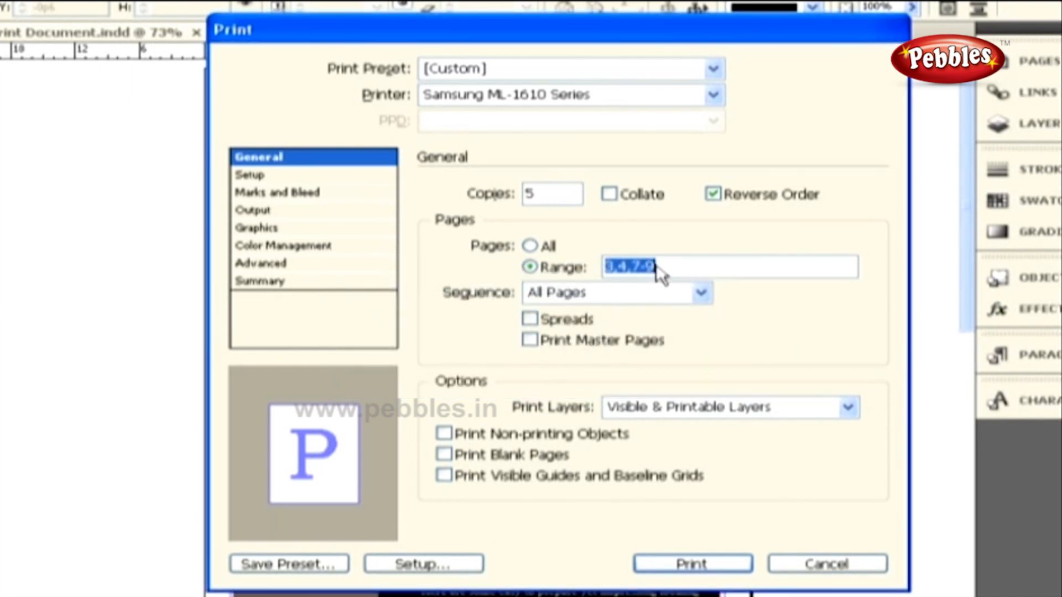
text(1,2)
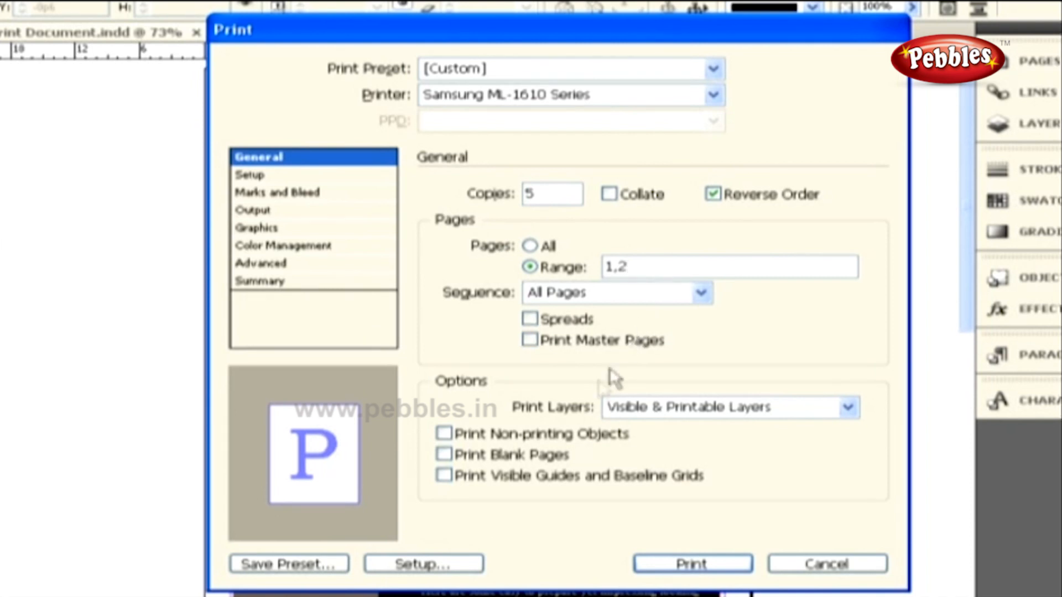
Try printing All Layers, and return the layer option to Visible & Printable Layers
click(568, 410)
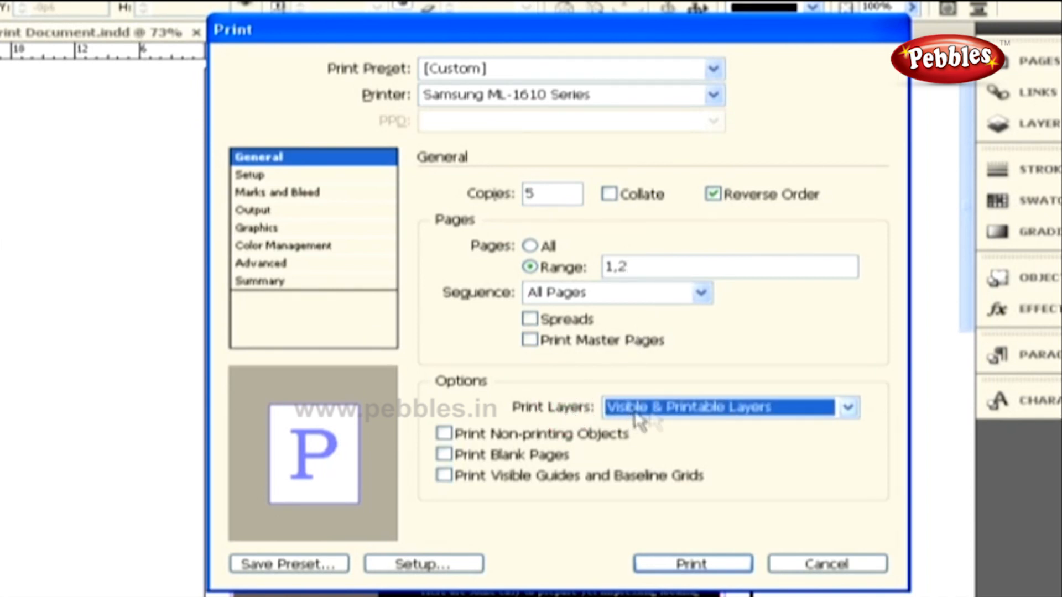
click(668, 407)
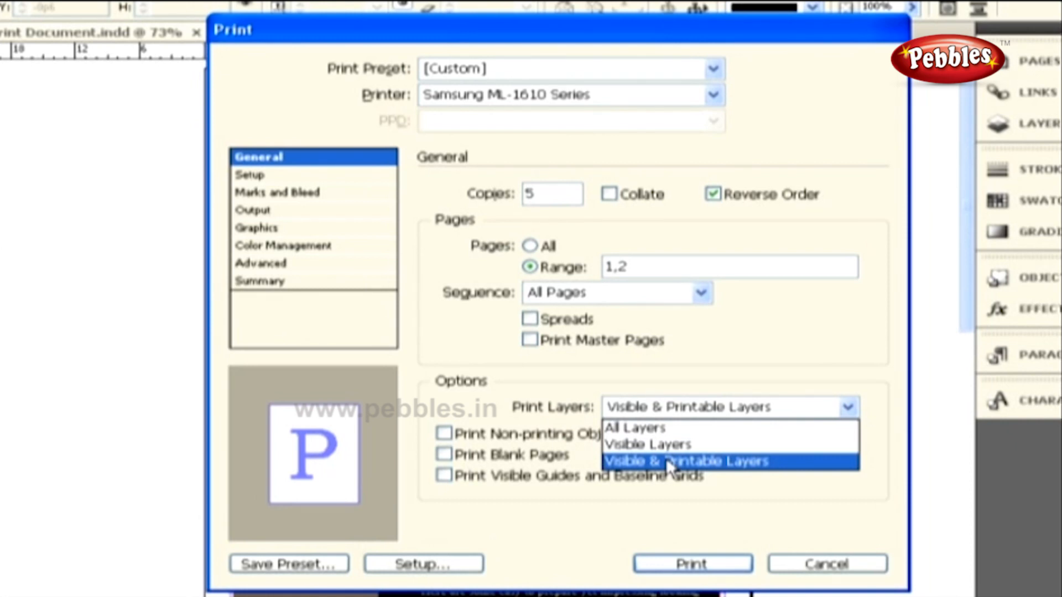
click(634, 428)
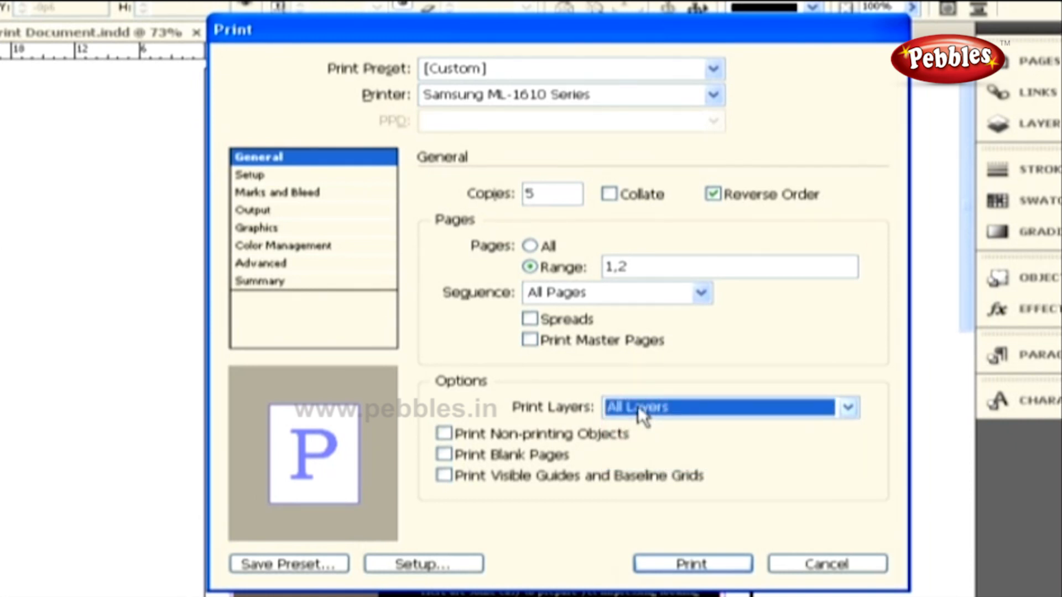
click(637, 409)
click(639, 458)
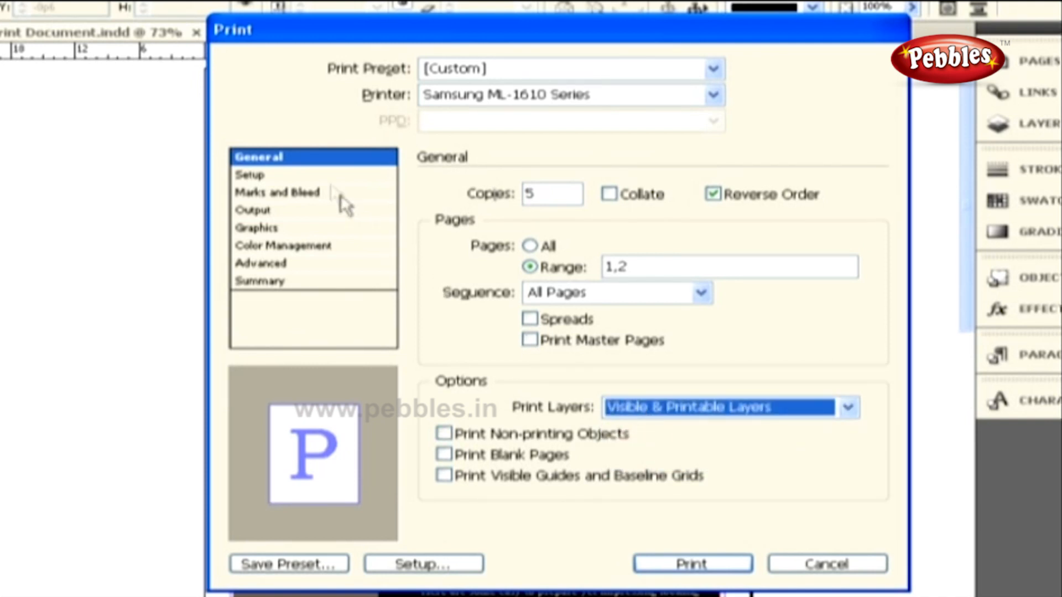
Try the Executive paper size in the print setup, and return it to Defined By Driver
click(319, 176)
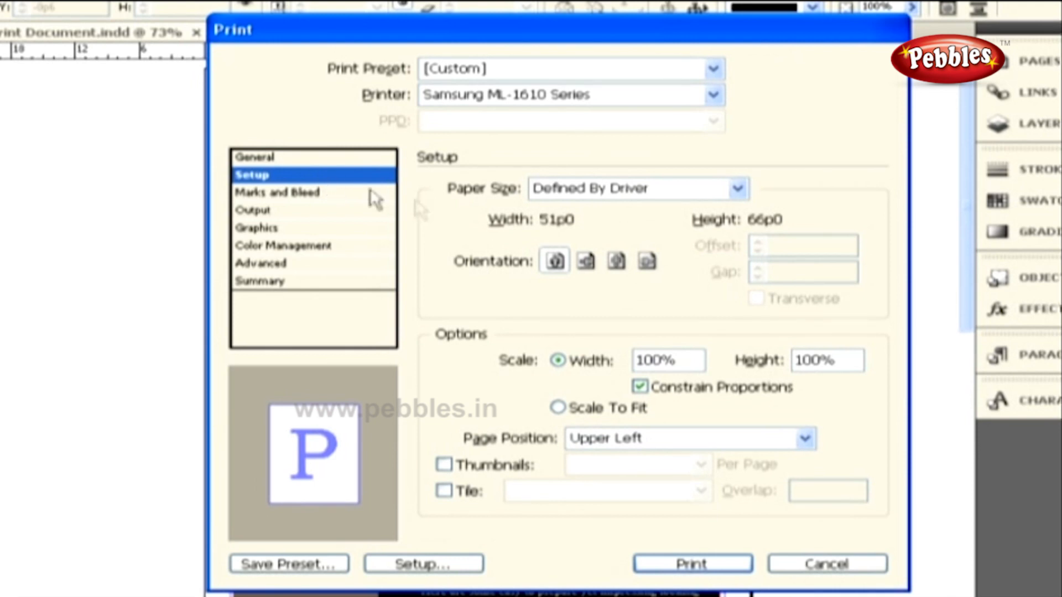
click(491, 189)
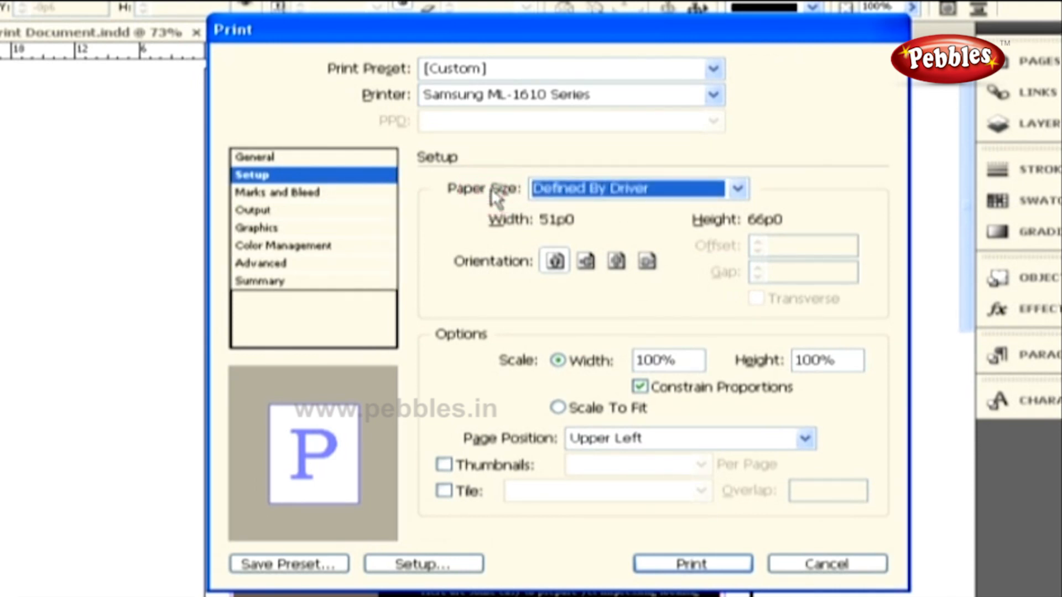
click(632, 188)
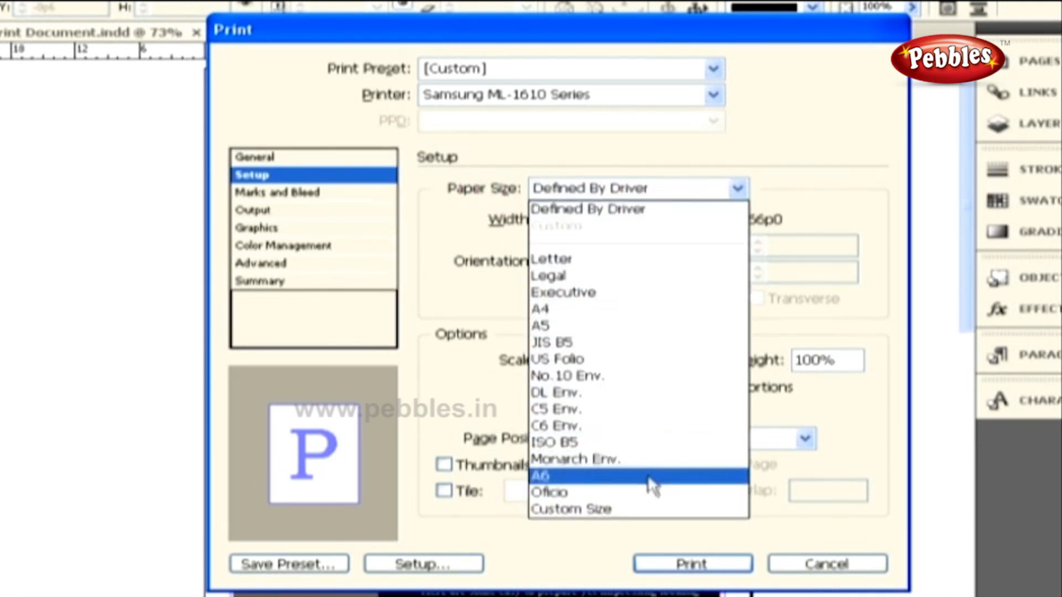
click(653, 297)
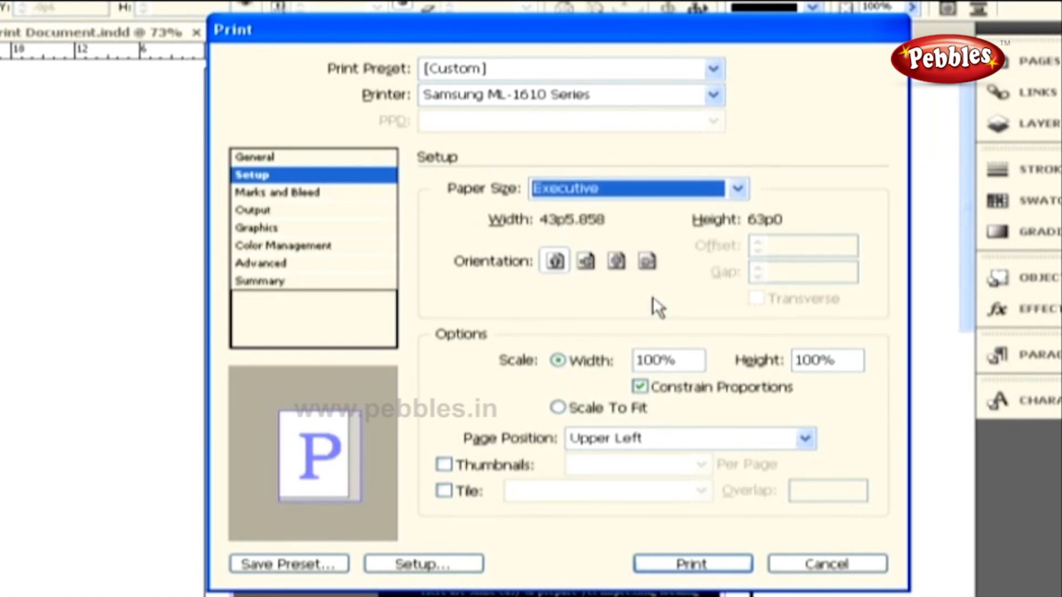
click(720, 223)
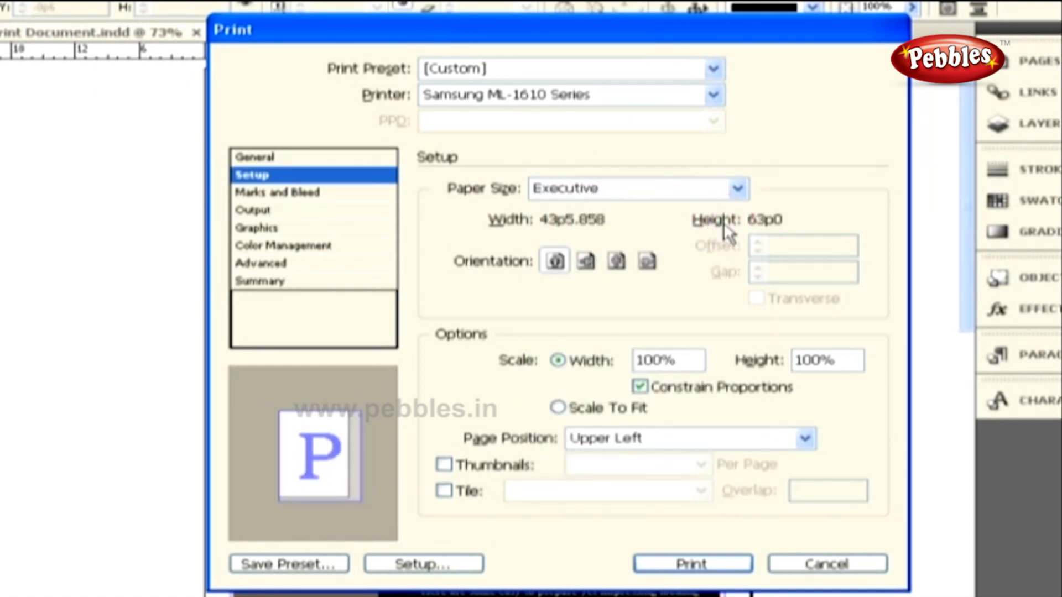
click(645, 189)
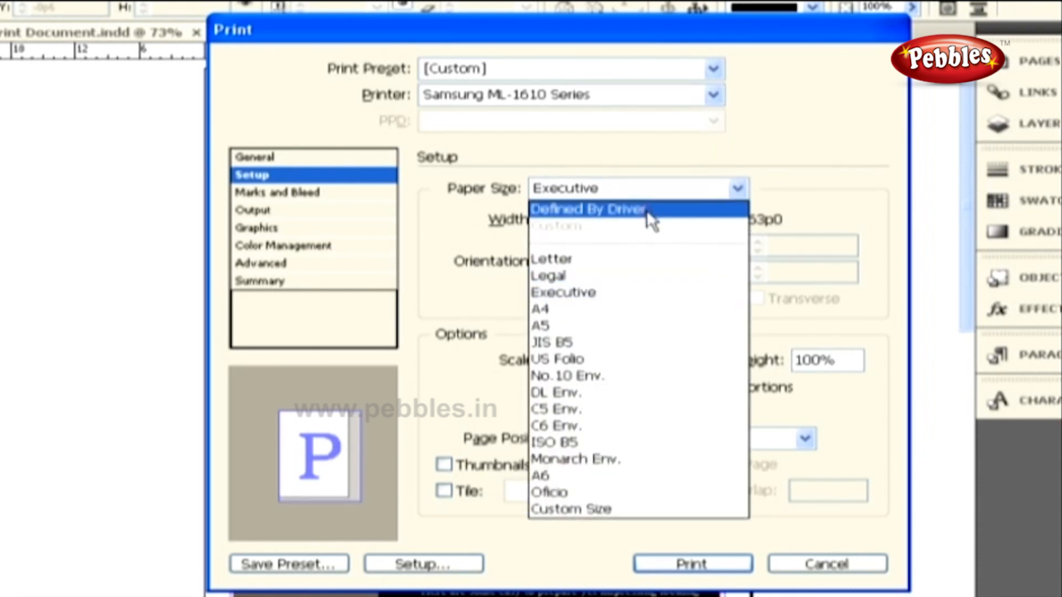
click(646, 212)
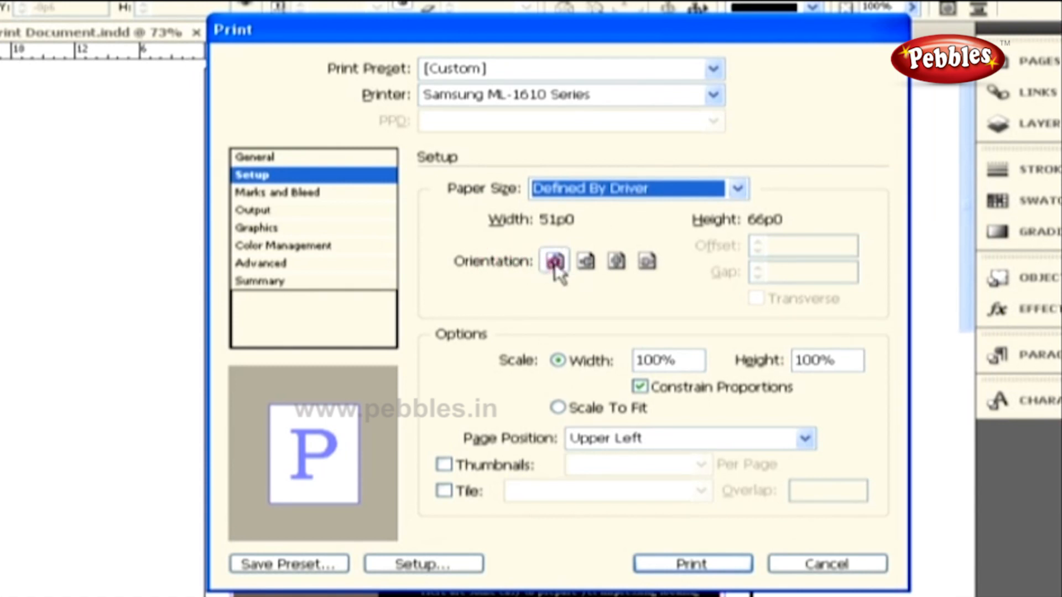
Try the landscape, reverse portrait and reverse landscape orientations for the printed page
click(584, 262)
click(618, 264)
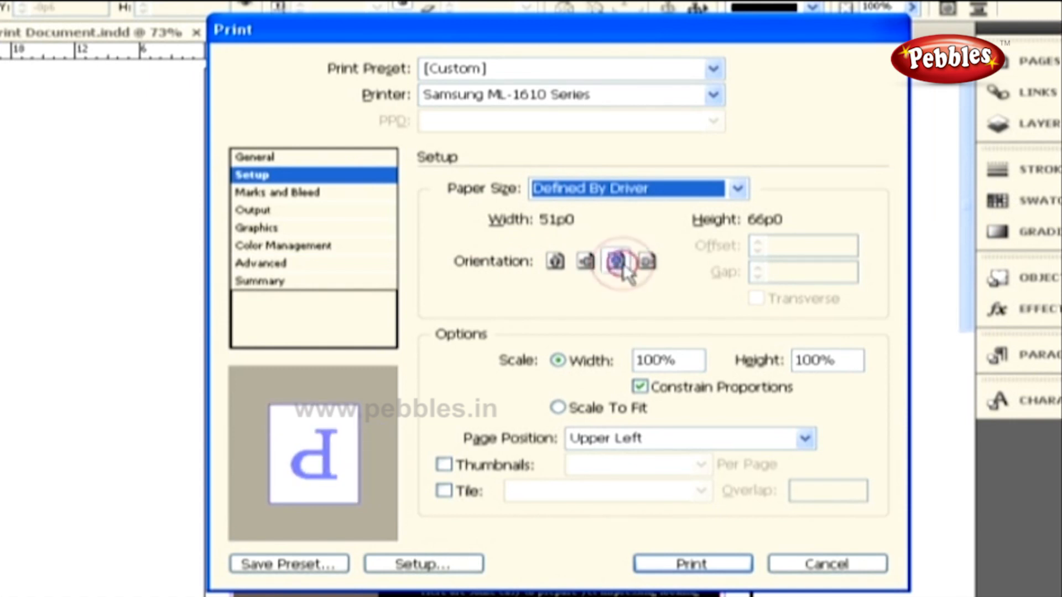
click(644, 264)
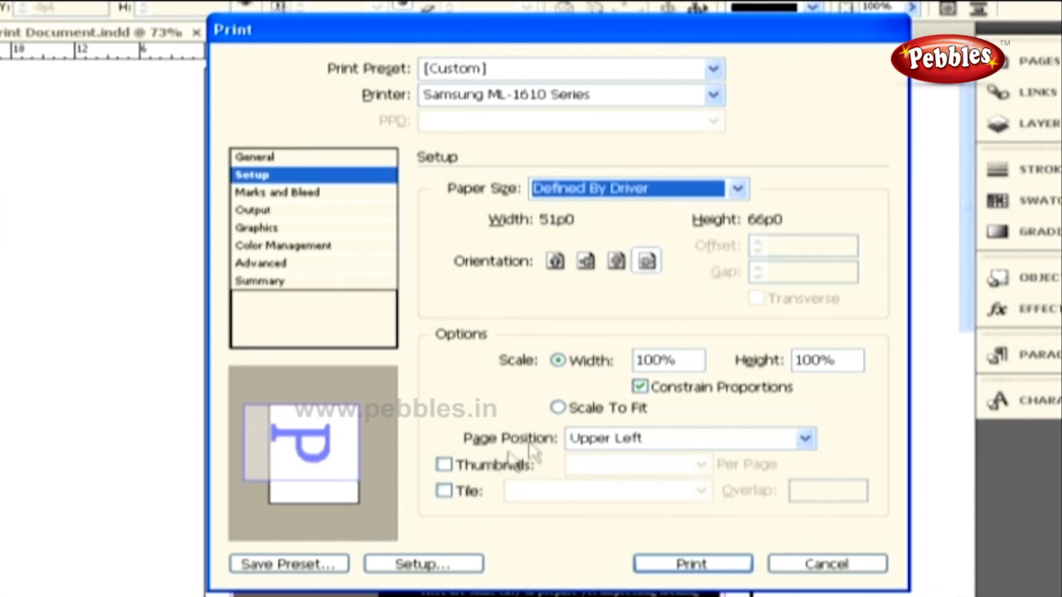
Scale the page to fit the paper and set the orientation to portrait
click(582, 408)
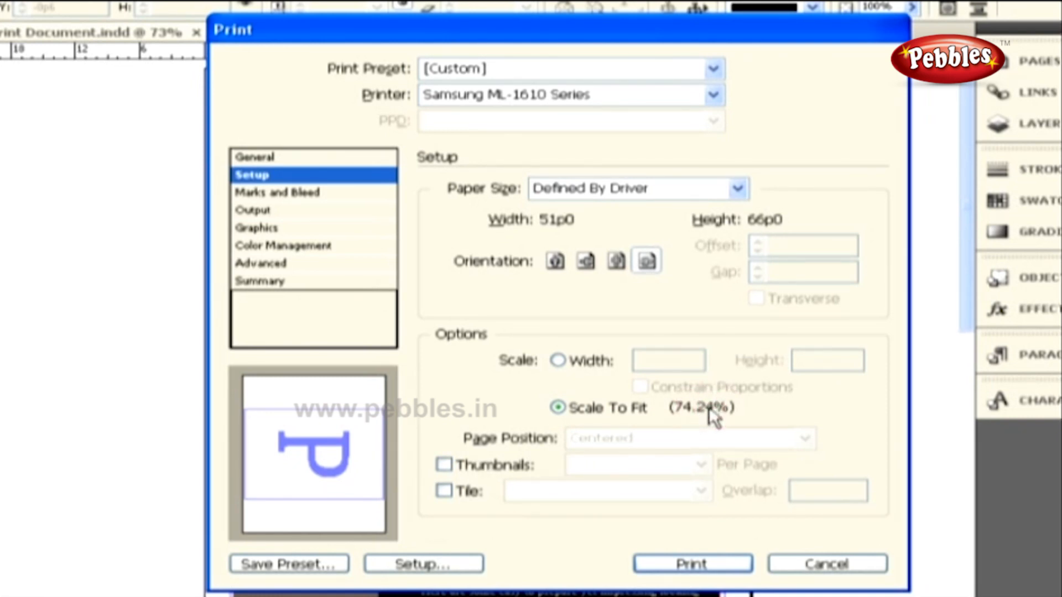
click(555, 261)
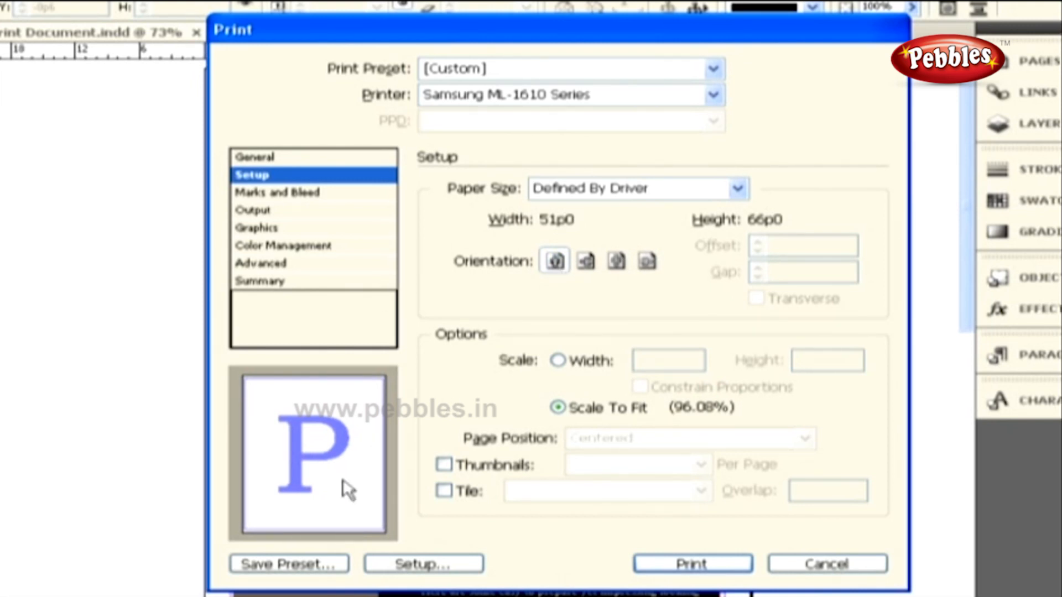
Try printing thumbnails in a 3x3 layout per page, and turn thumbnails off again
click(444, 465)
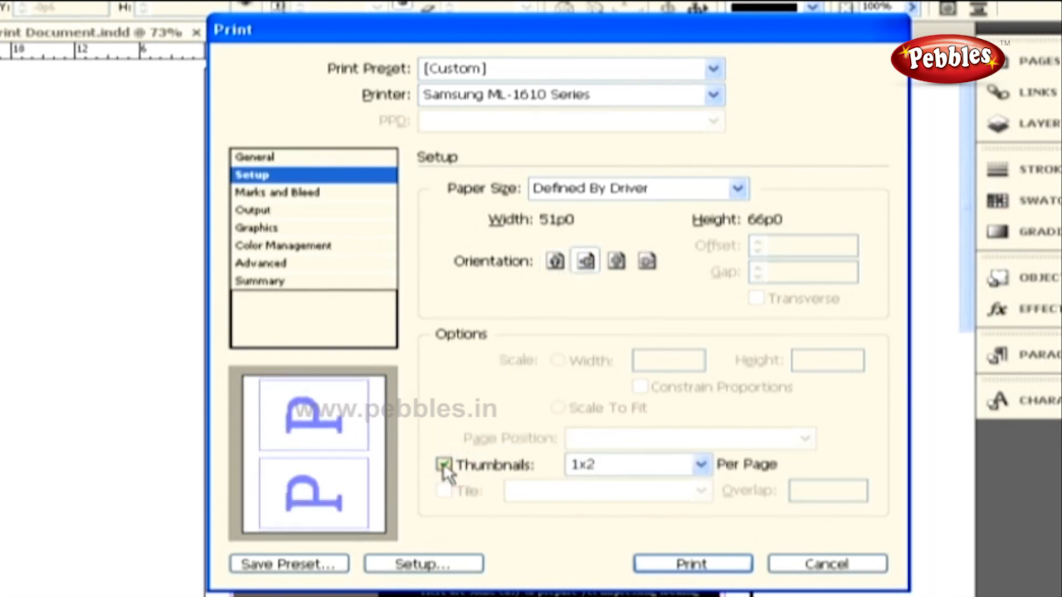
click(580, 465)
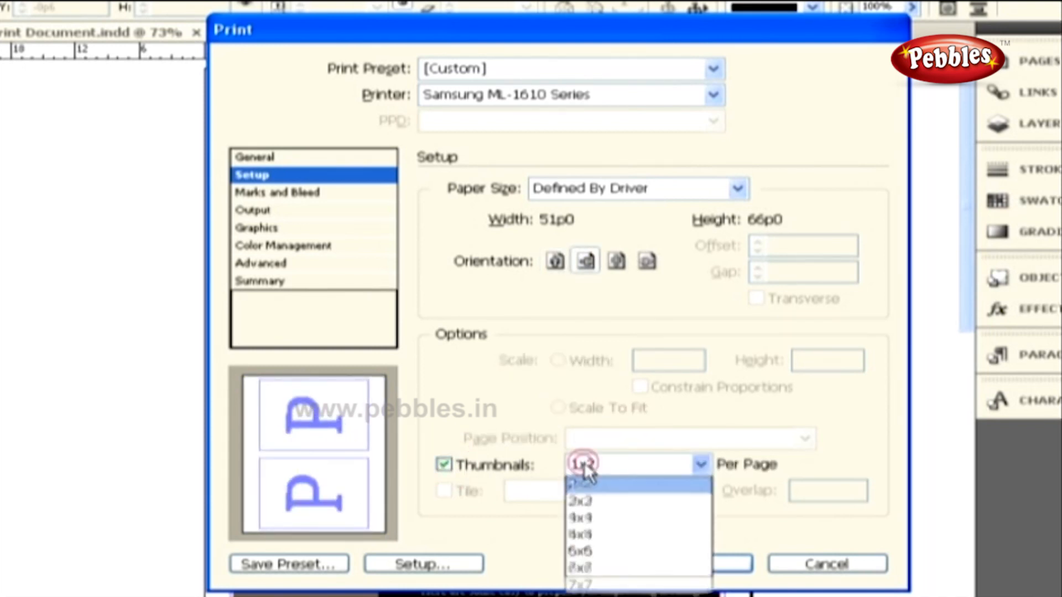
click(581, 517)
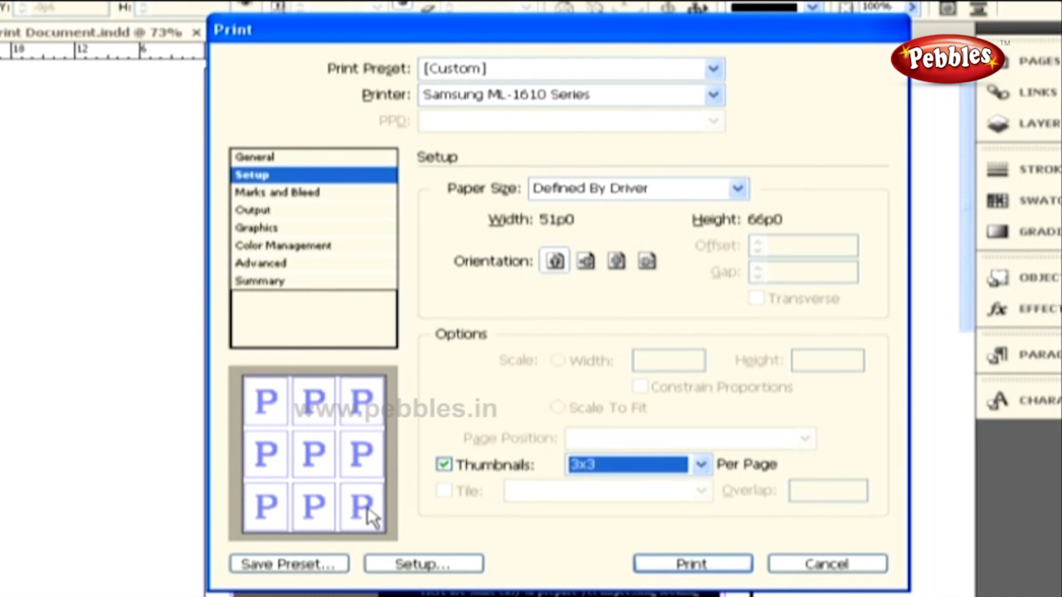
click(444, 465)
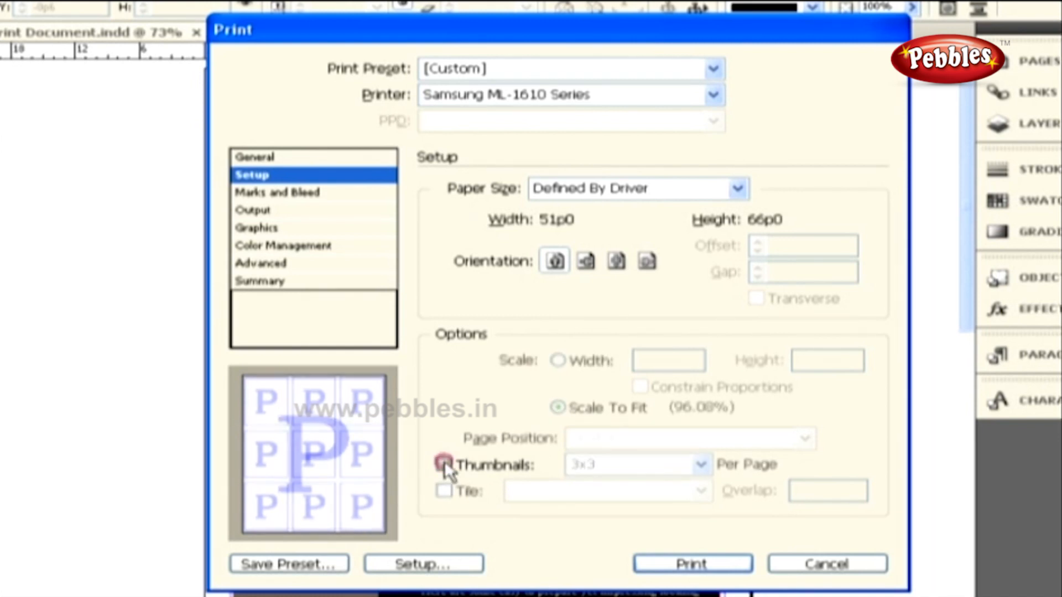
Add crop marks and color bars to the printout in the marks and bleed settings
click(308, 194)
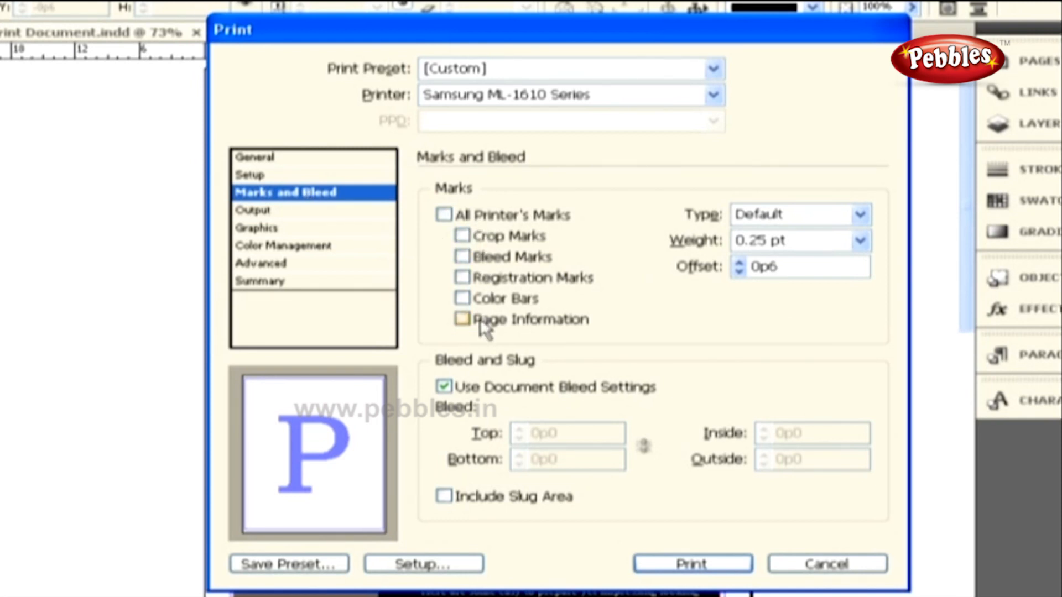
click(463, 237)
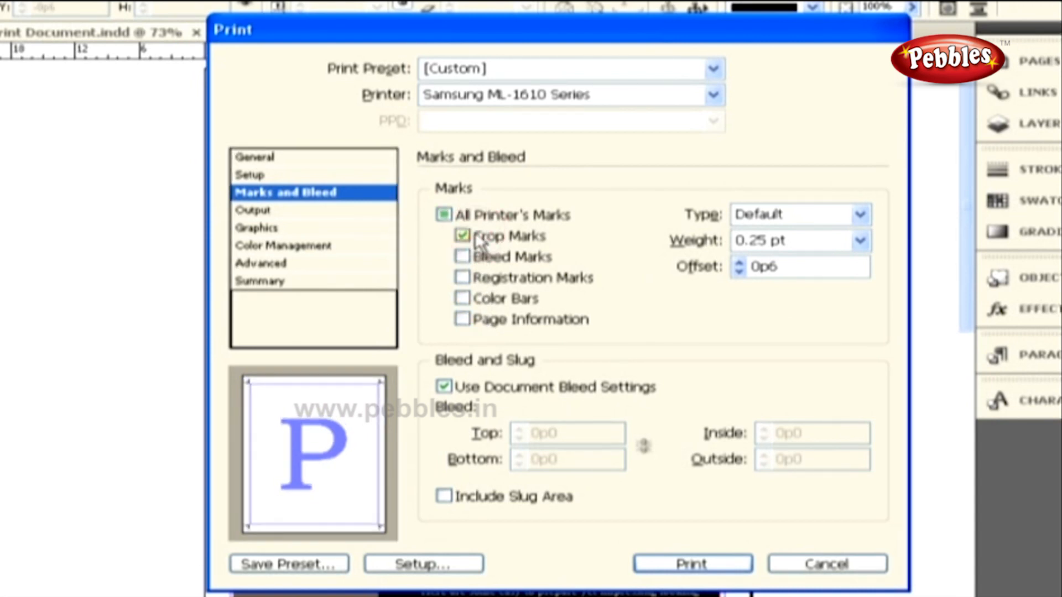
click(463, 299)
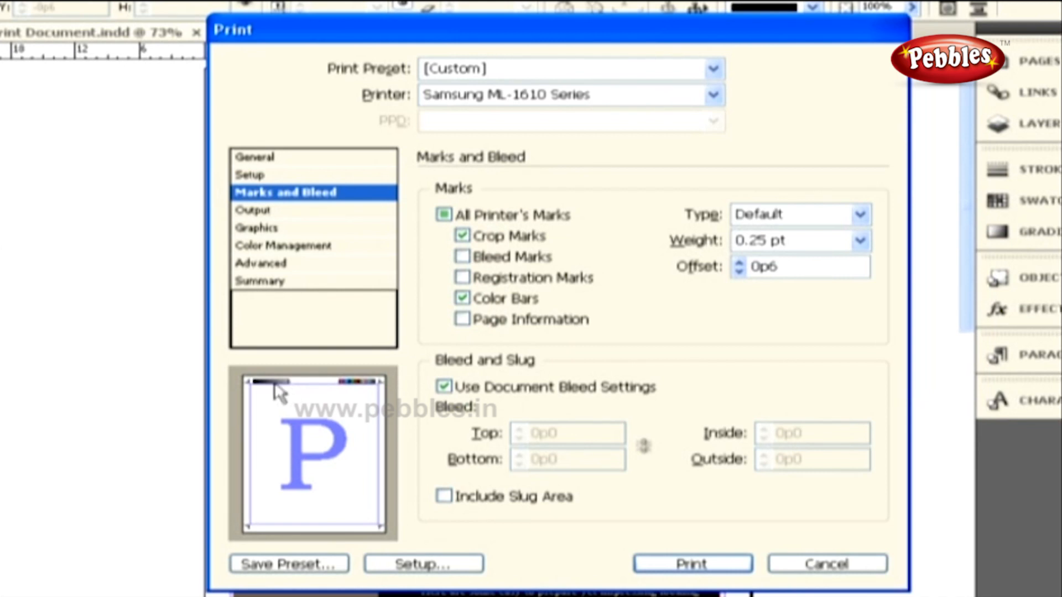
Enable all printer's marks, stop using the document bleed settings, and include the slug area
click(443, 215)
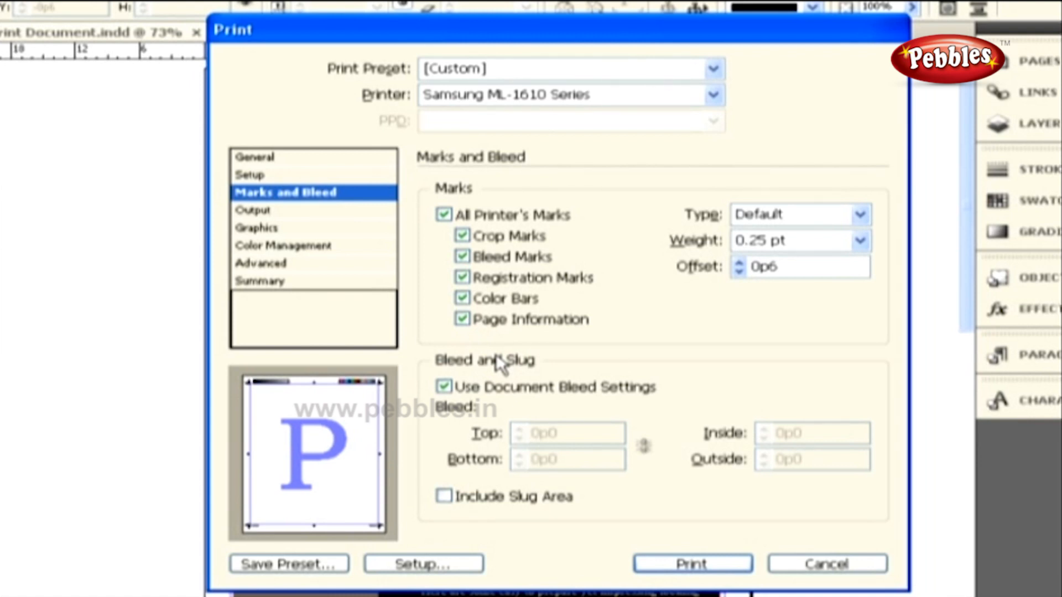
click(444, 387)
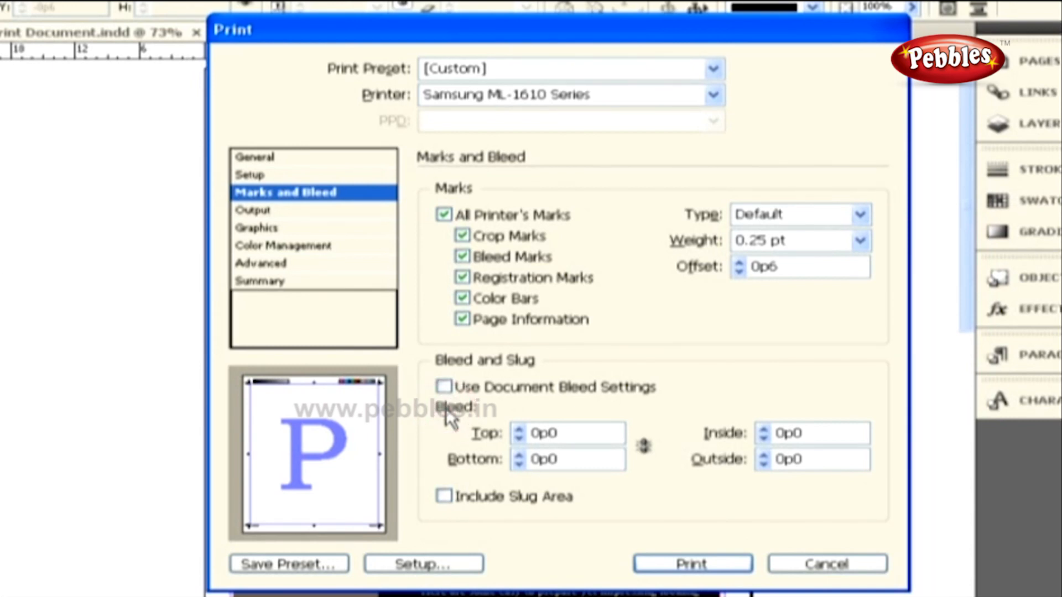
click(444, 496)
Choose Composite RGB as the color mode in the print output settings
click(316, 210)
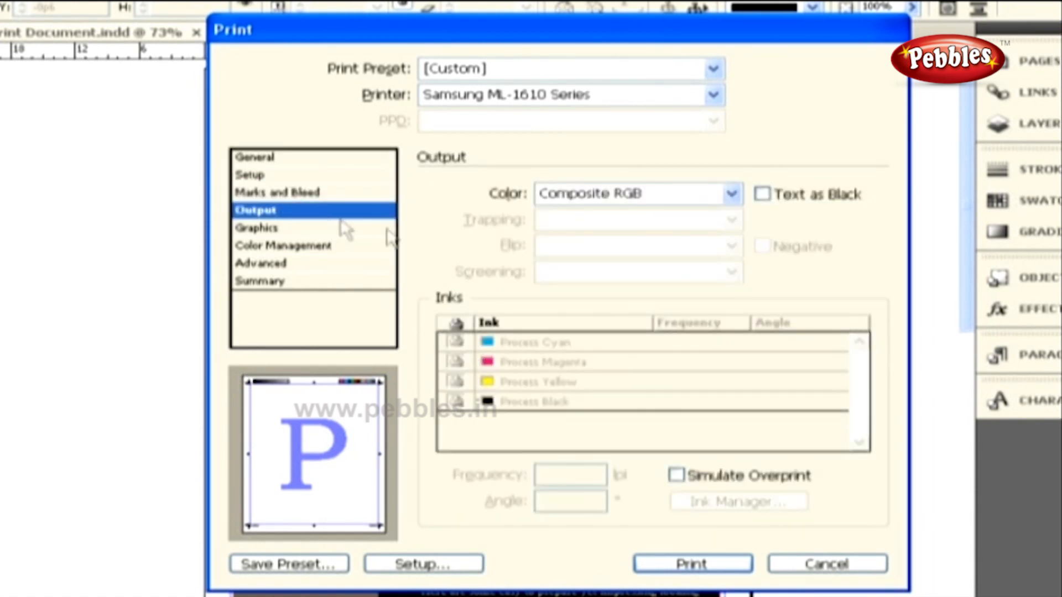
click(507, 199)
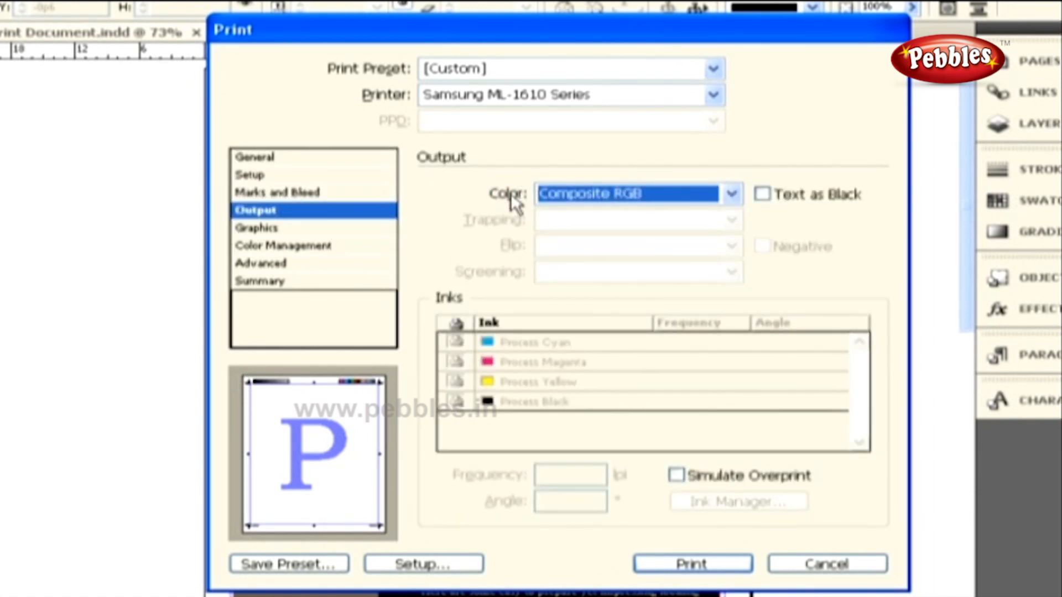
click(639, 198)
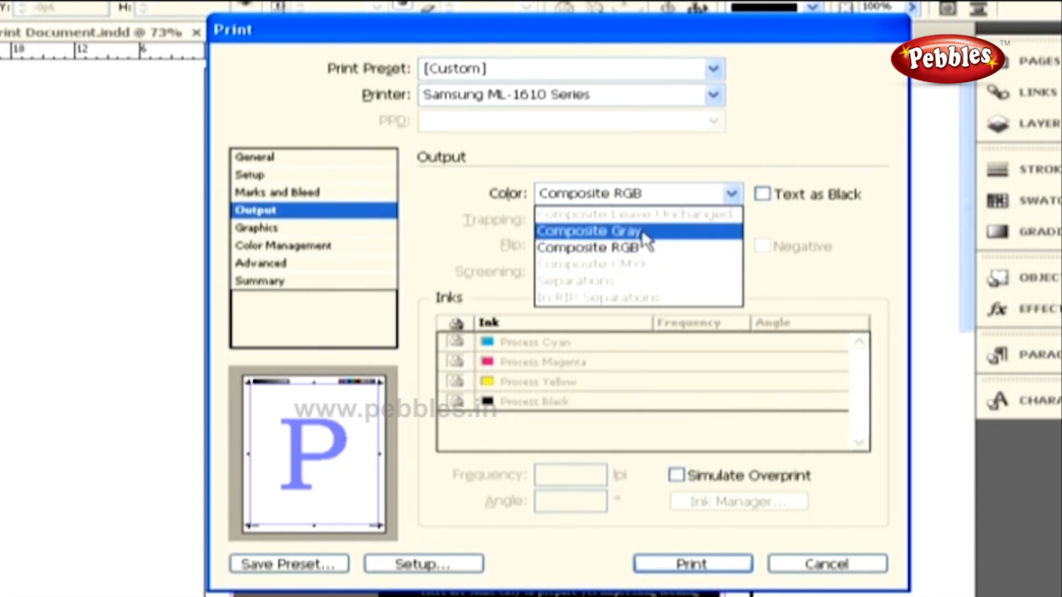
click(643, 248)
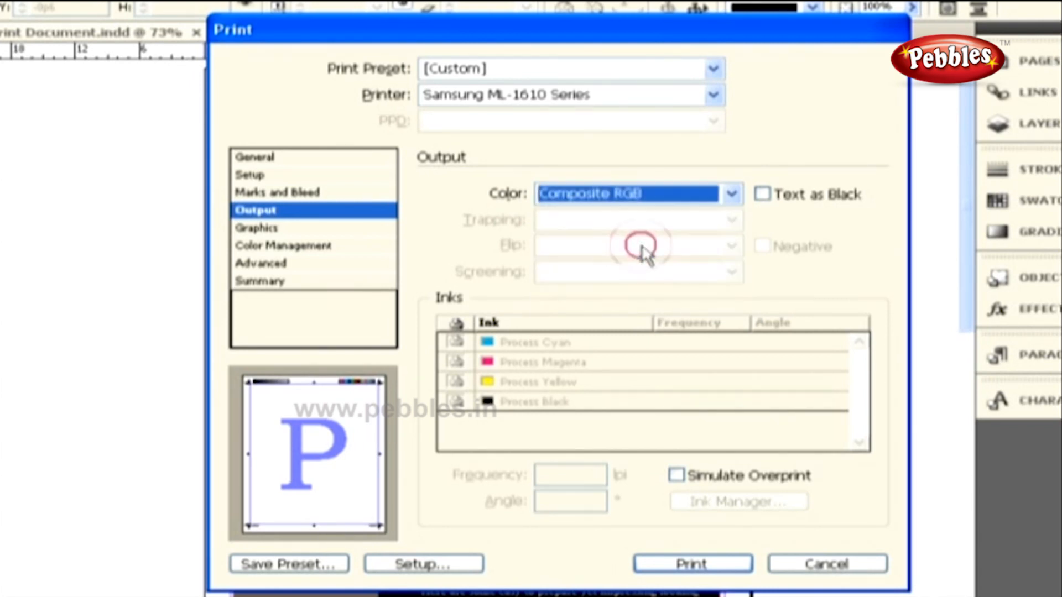
Set the image data sent to the printer to Optimized Subsampling in the graphics settings
click(372, 229)
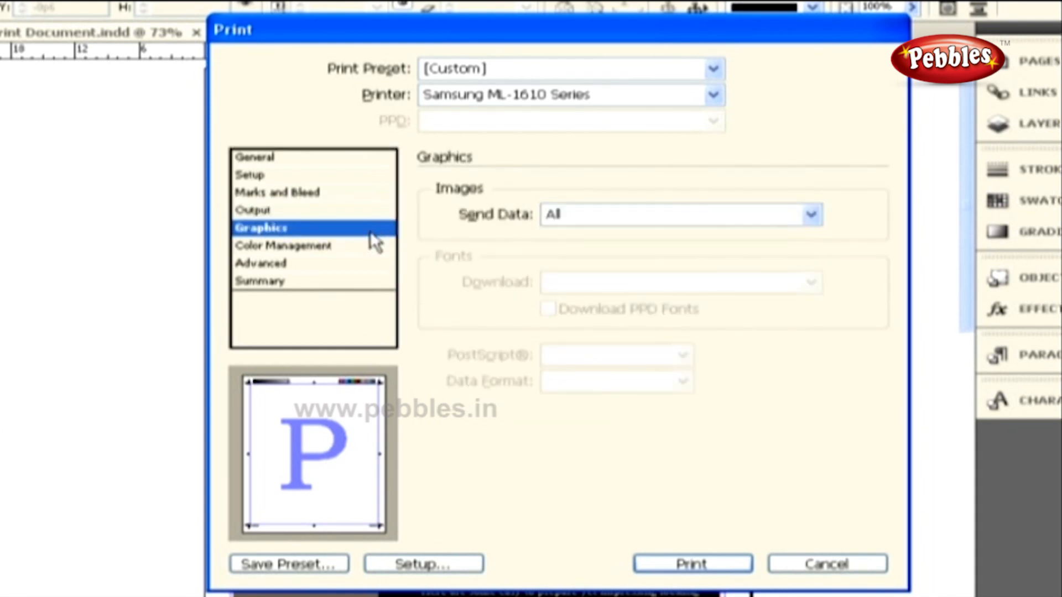
click(484, 189)
click(487, 216)
click(640, 214)
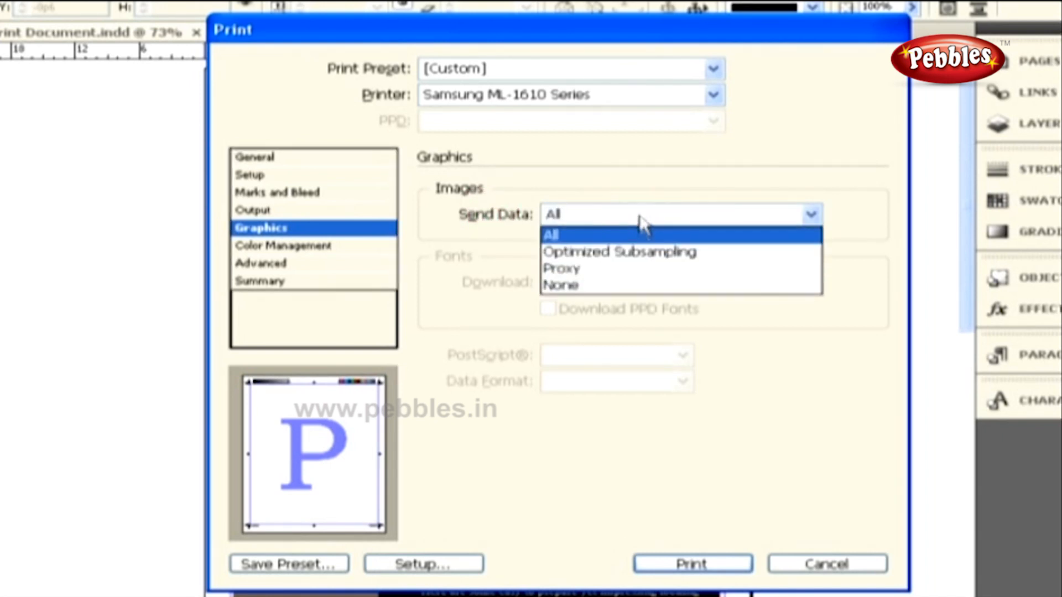
click(640, 249)
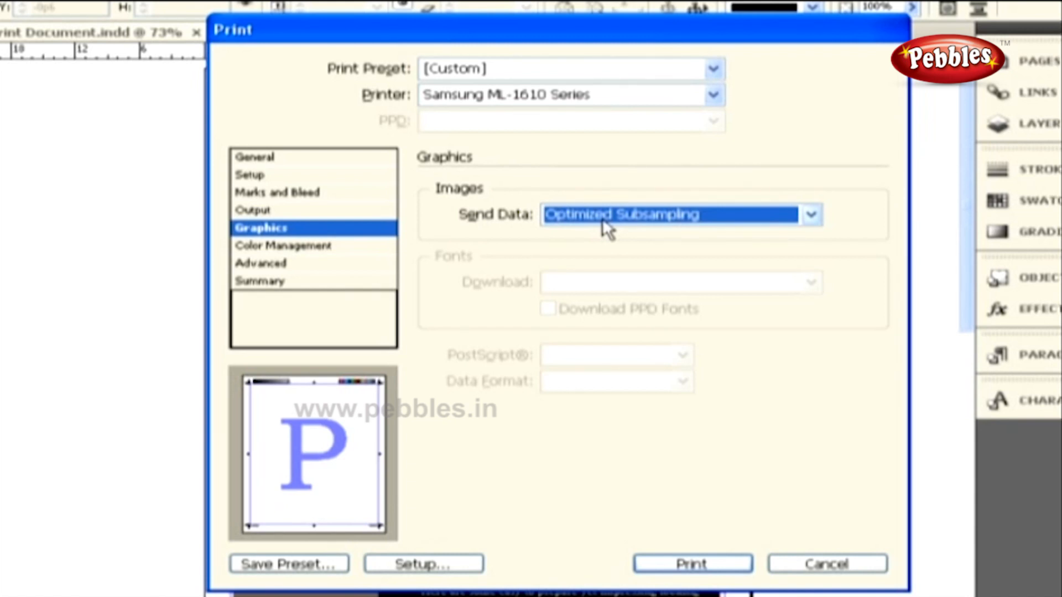
Set the transparency flattener preset to High Resolution in the advanced print settings
click(316, 263)
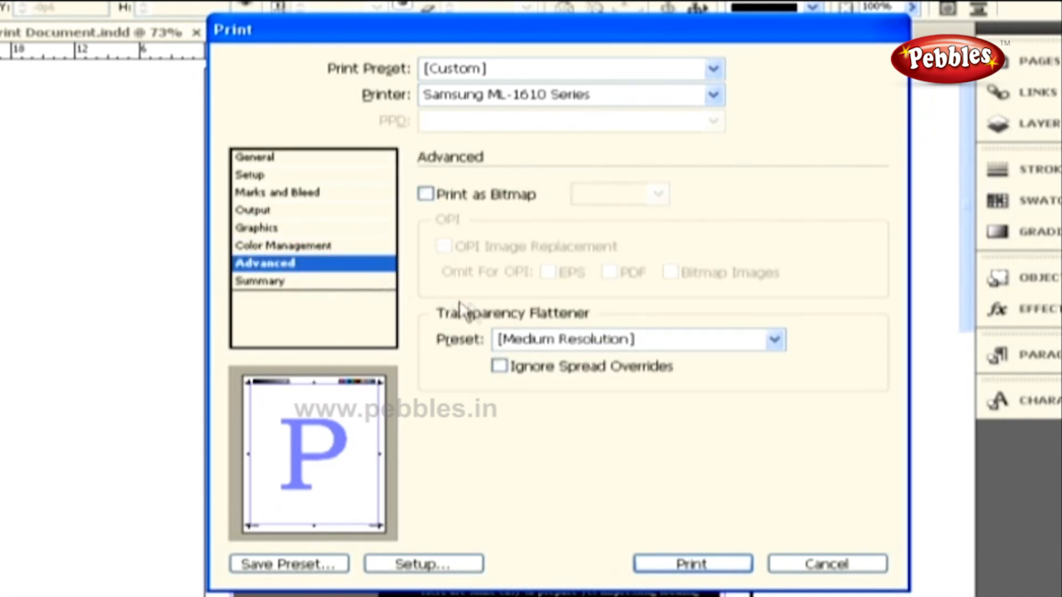
click(496, 313)
click(464, 340)
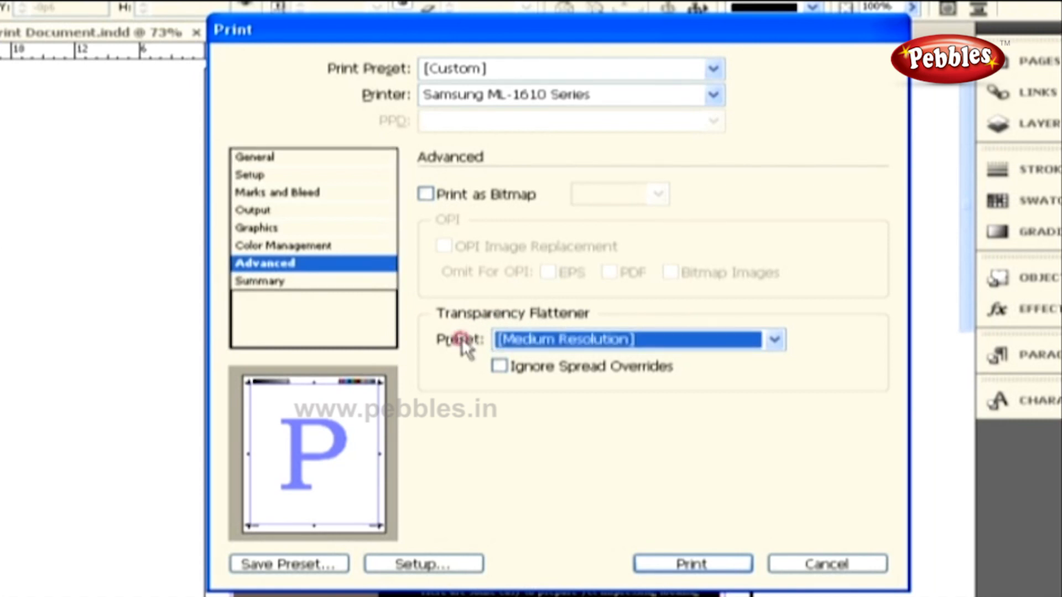
click(558, 344)
click(559, 393)
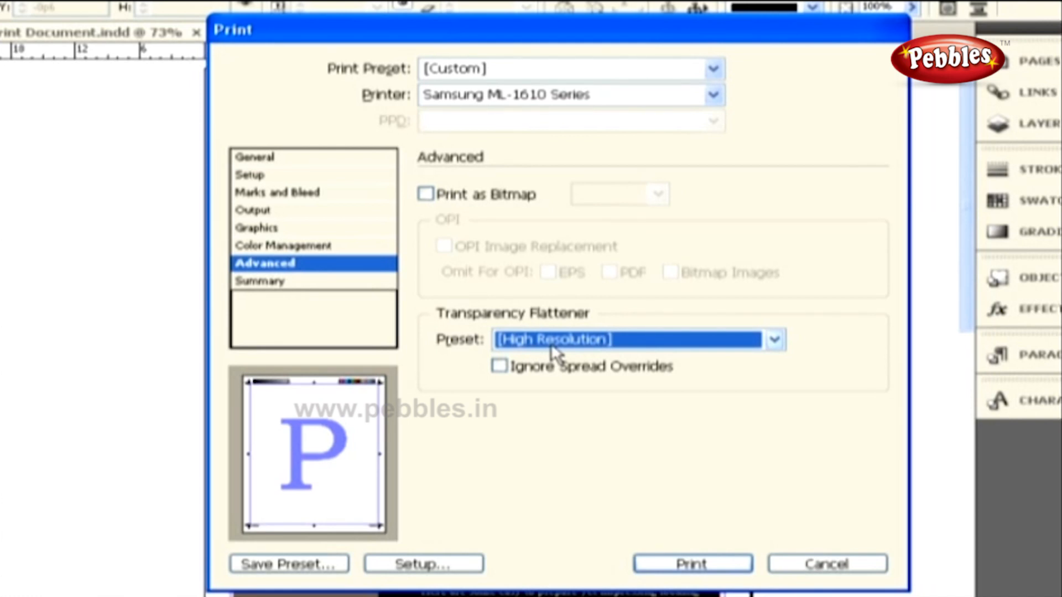
Review the summary of all print settings, including the general, setup, marks and bleed, and output sections
click(360, 281)
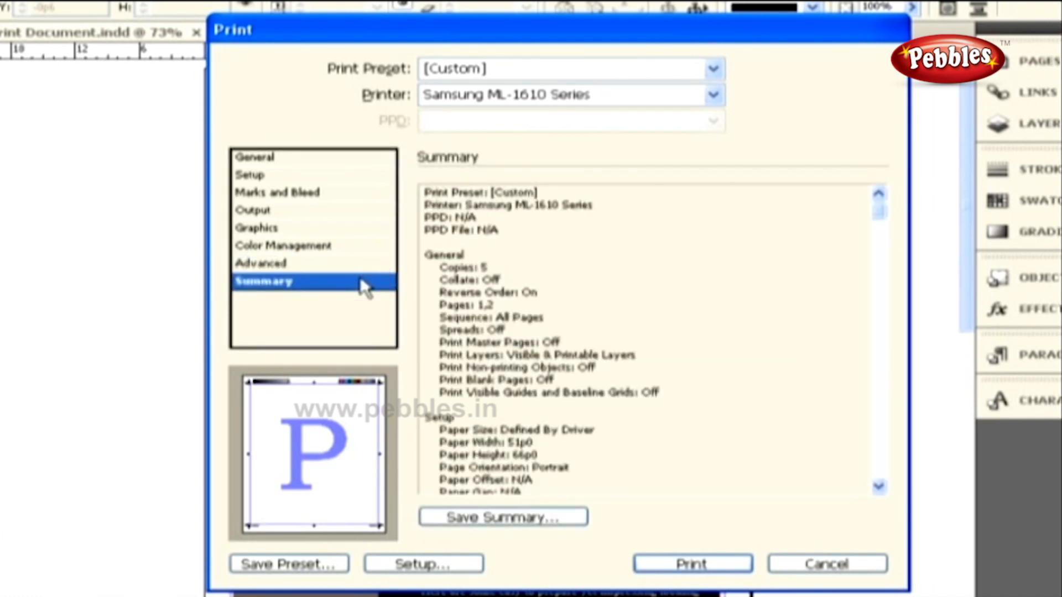
scroll(459, 288, down, 8)
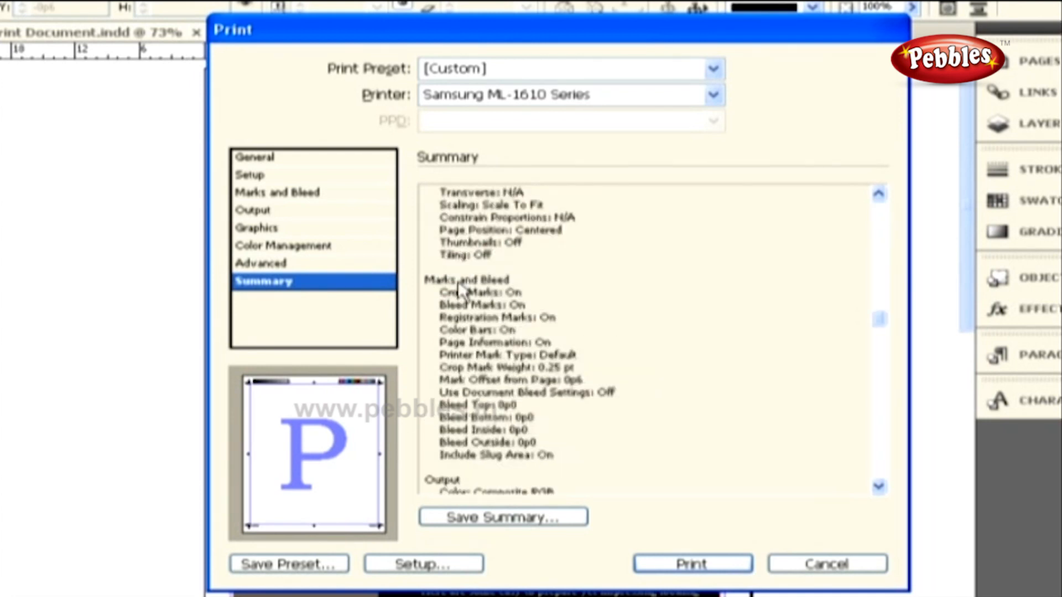
scroll(459, 287, down, 10)
scroll(459, 289, up, 9)
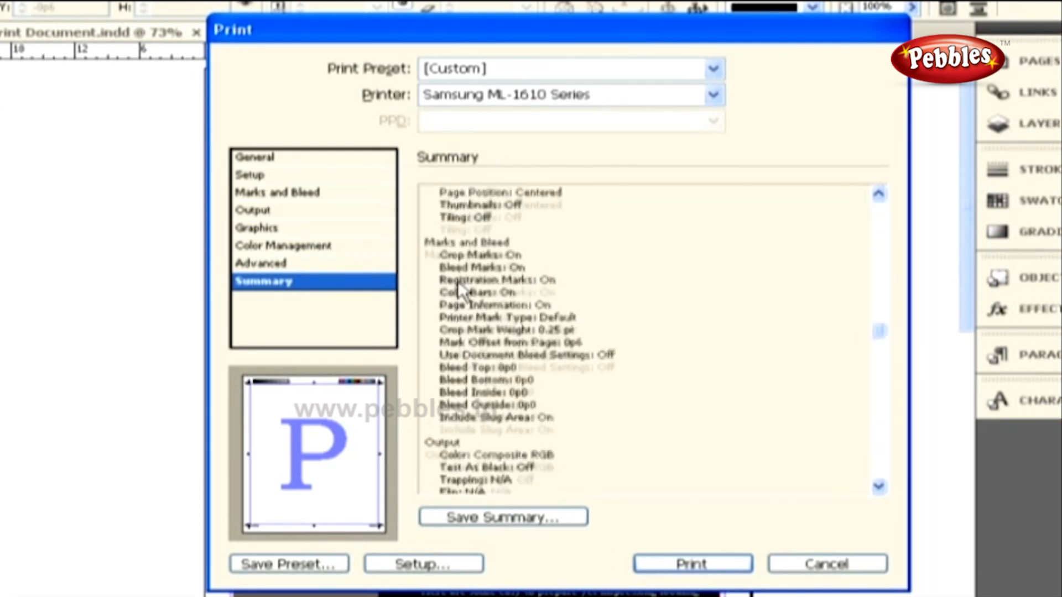
scroll(458, 280, up, 8)
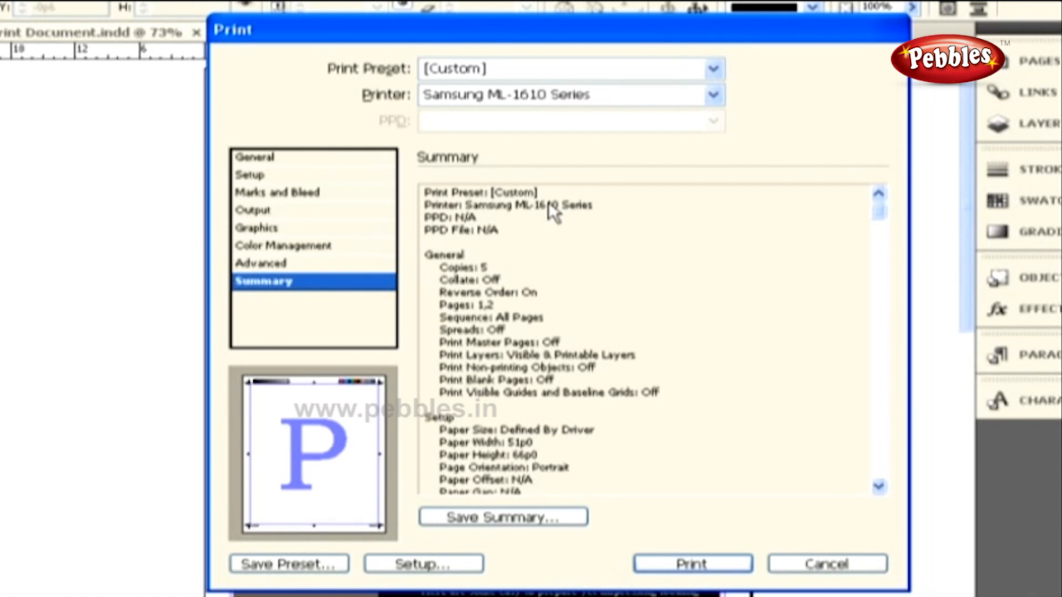
Save the current print settings as a preset named Final Setting and check the list of print presets
click(290, 561)
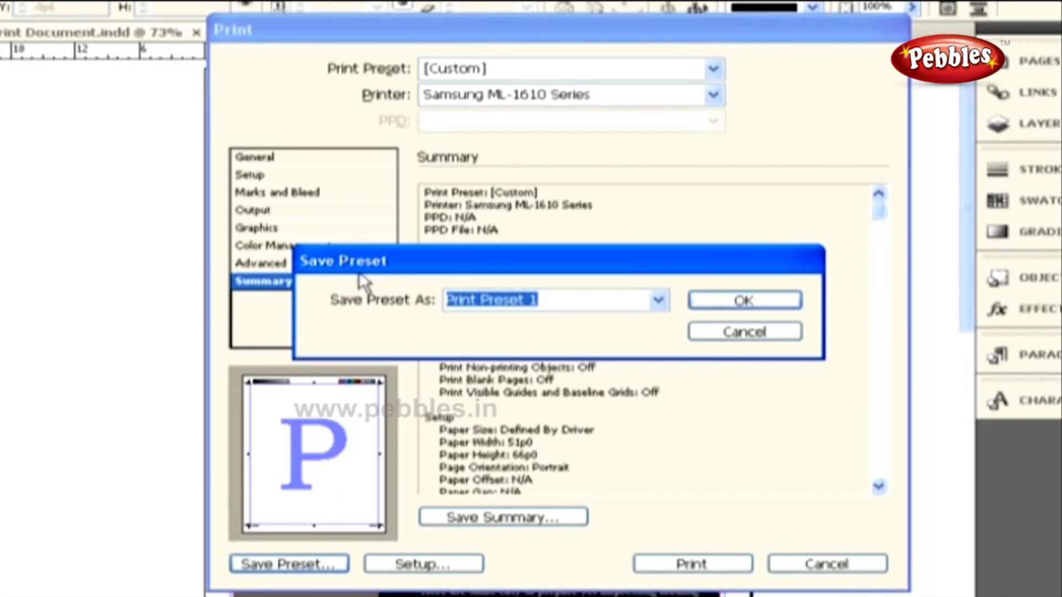
click(359, 300)
text(Final )
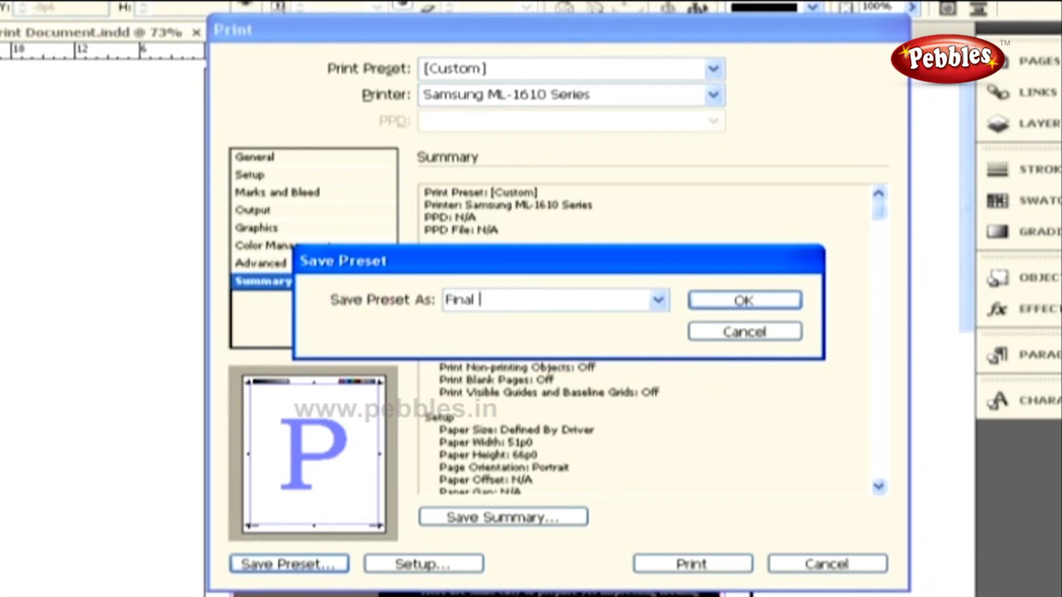
text(Setting)
click(727, 298)
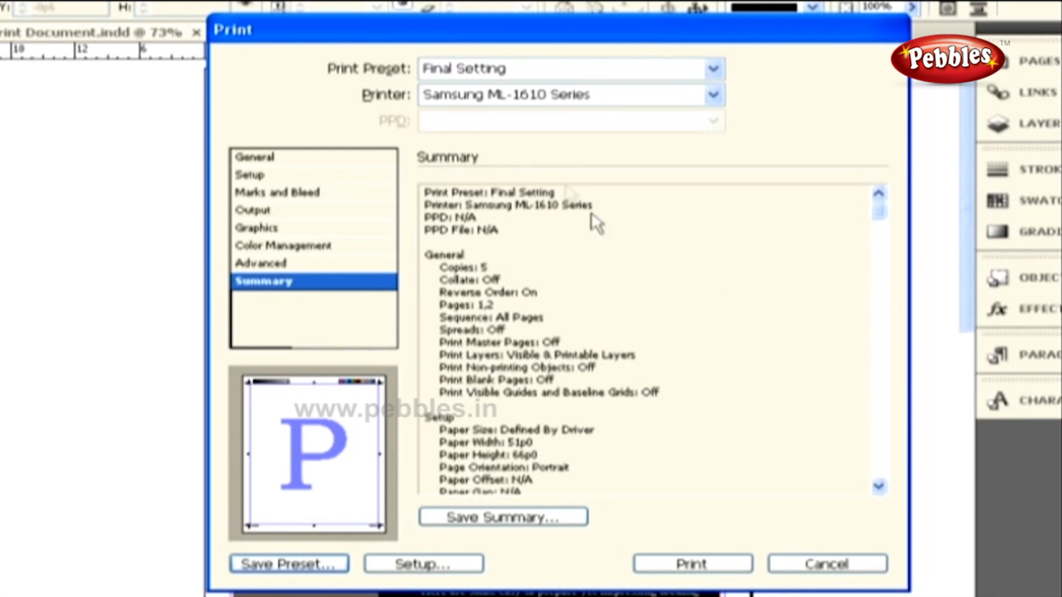
click(474, 70)
click(540, 142)
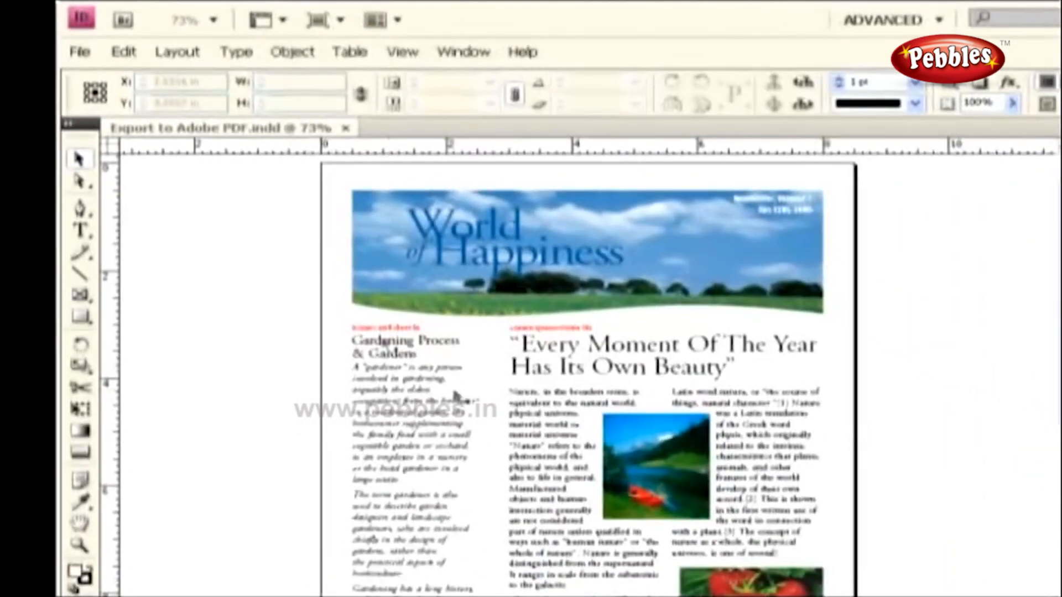
Export the World of Happiness newsletter to the Desktop in Adobe PDF format as Export to Adobe PDF.pdf
click(79, 52)
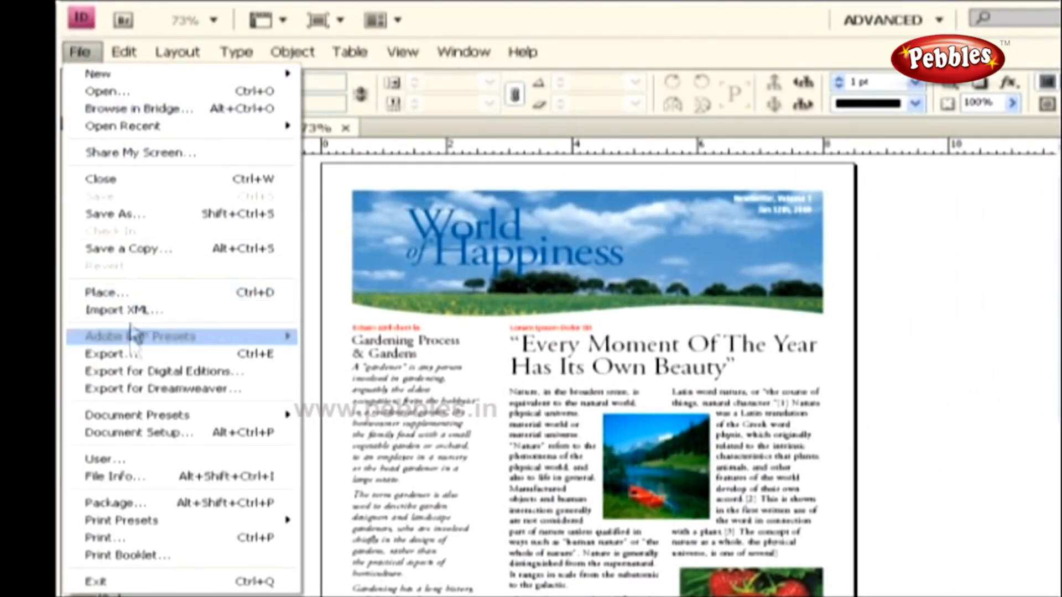
click(268, 353)
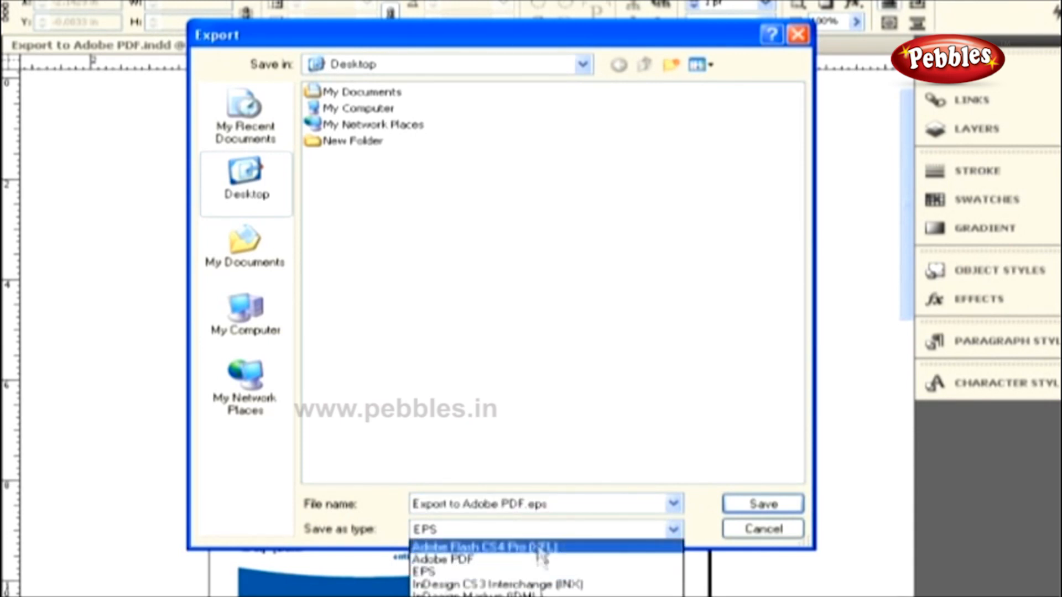
click(541, 559)
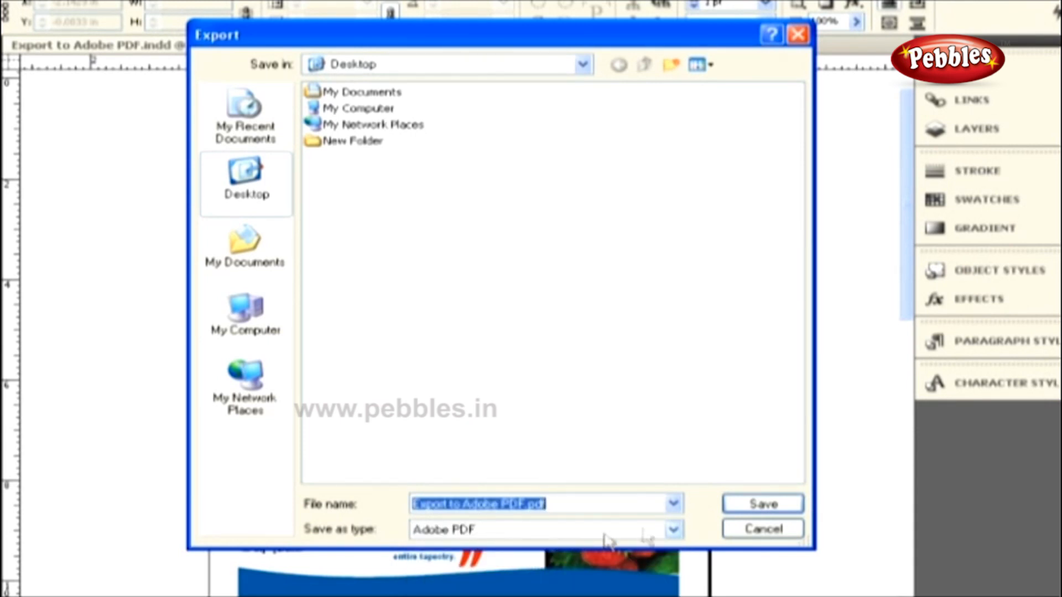
click(762, 504)
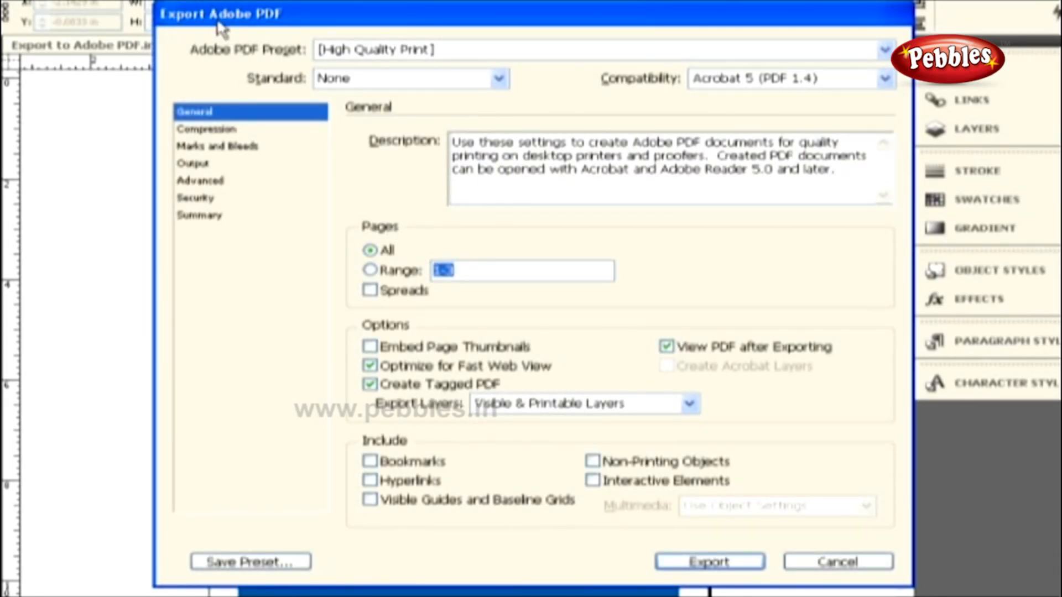
Try the High Quality Print, Press Quality and Smallest File Size presets for the PDF export
click(218, 50)
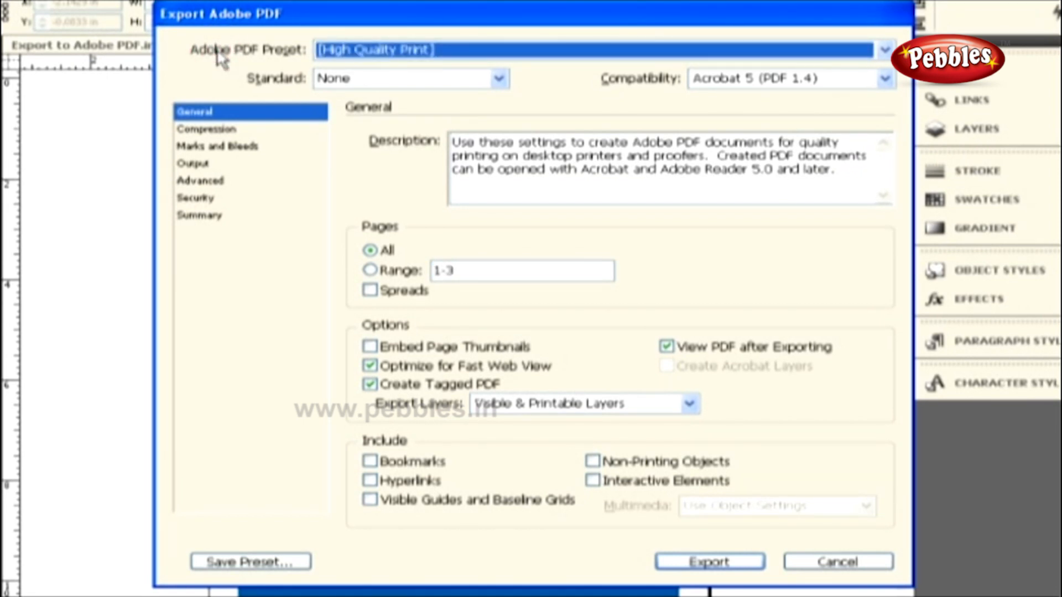
click(382, 51)
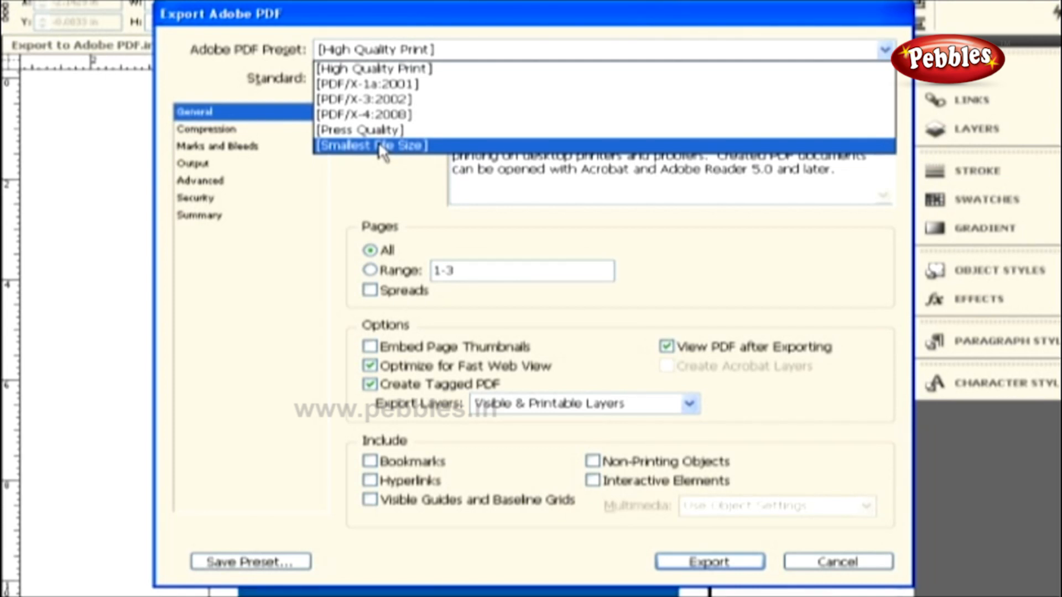
click(373, 68)
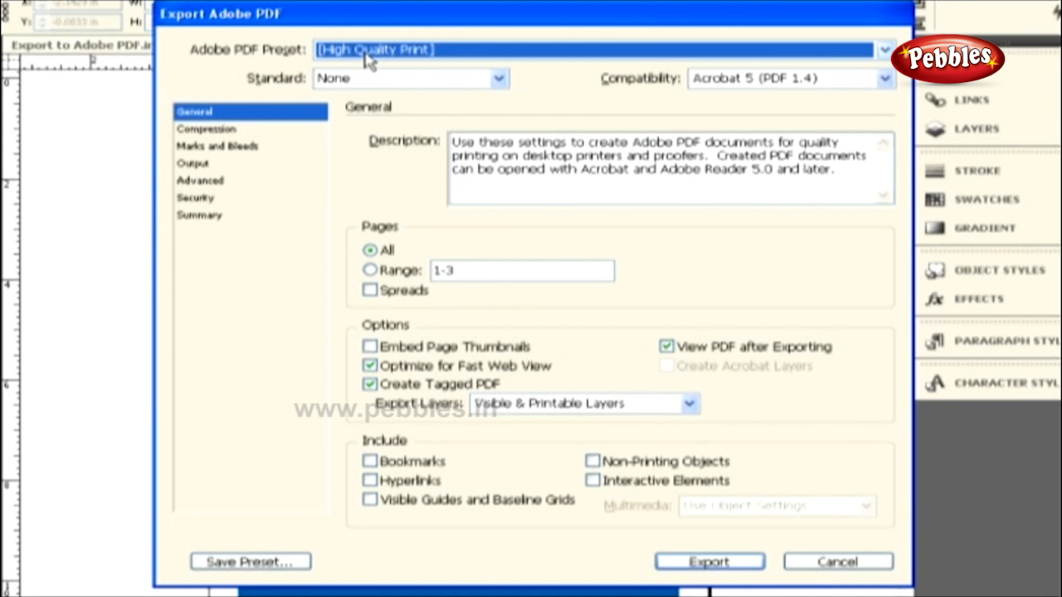
click(366, 55)
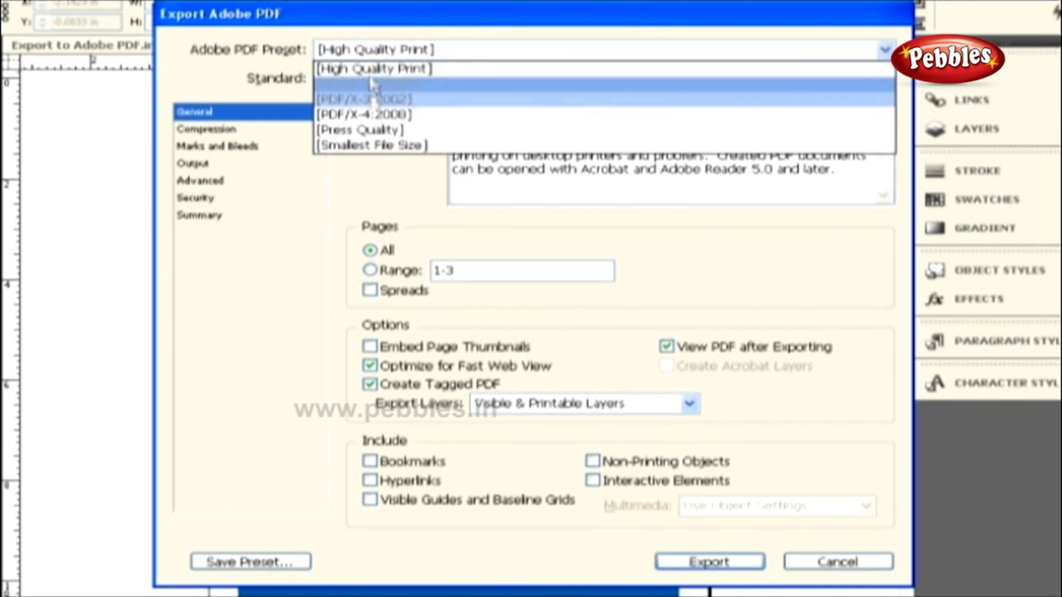
click(373, 132)
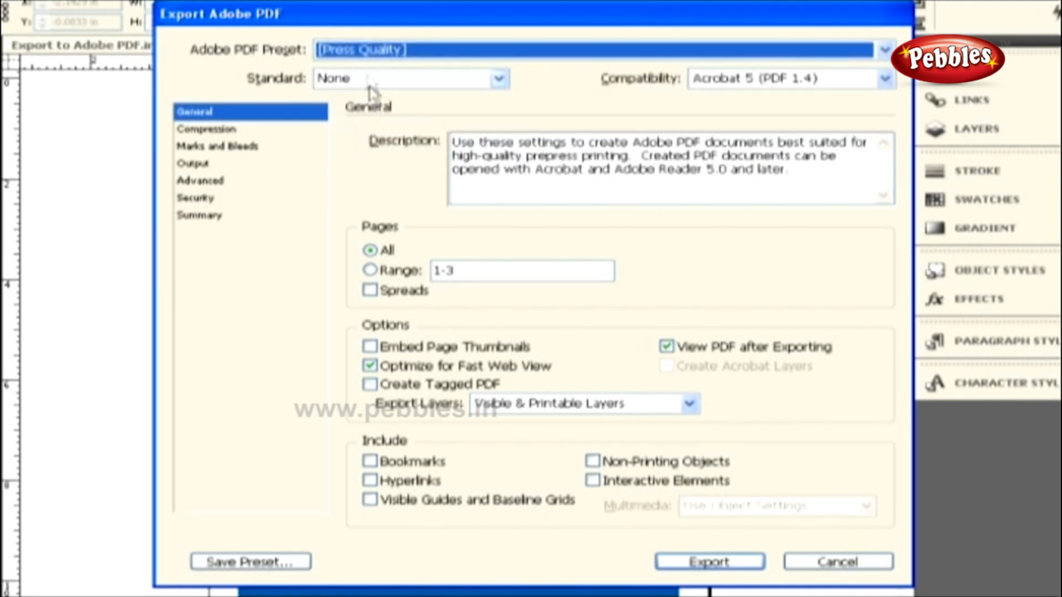
click(364, 50)
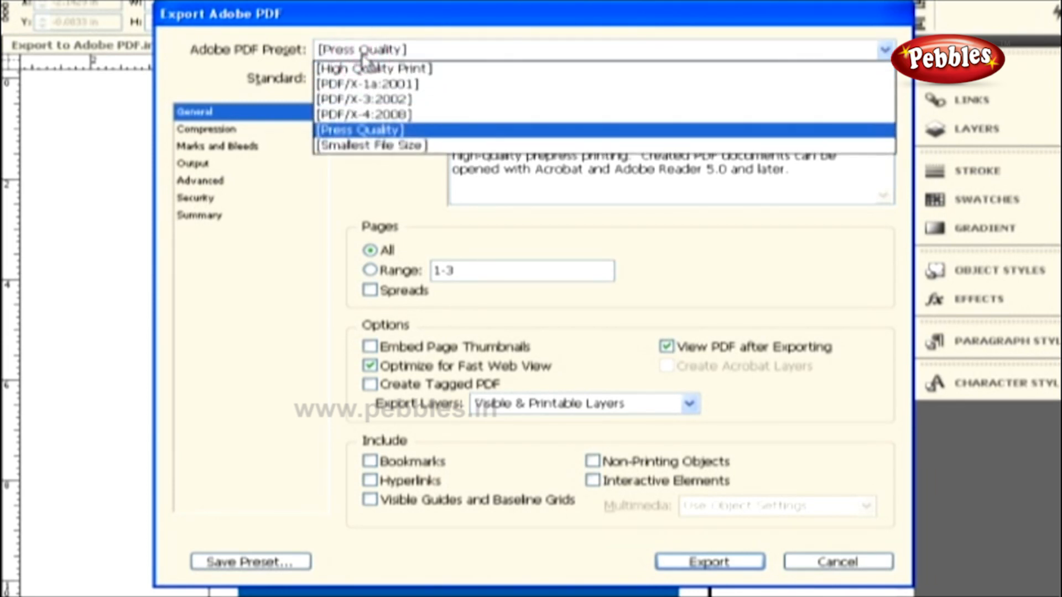
click(369, 145)
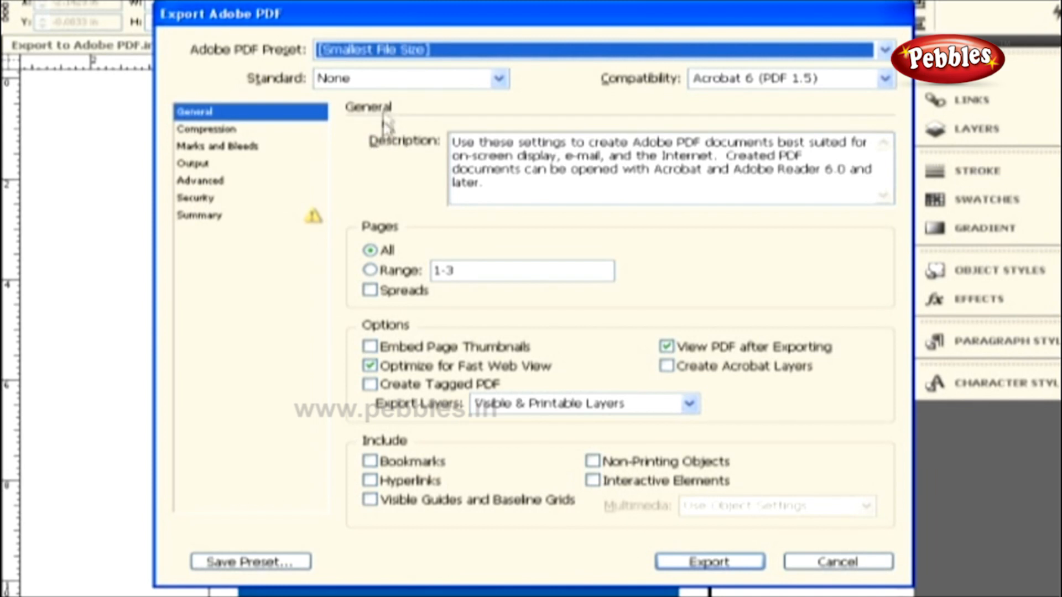
Apply the PDF/X-1a:2001 preset to the PDF export and go through its standard and compatibility settings
click(365, 53)
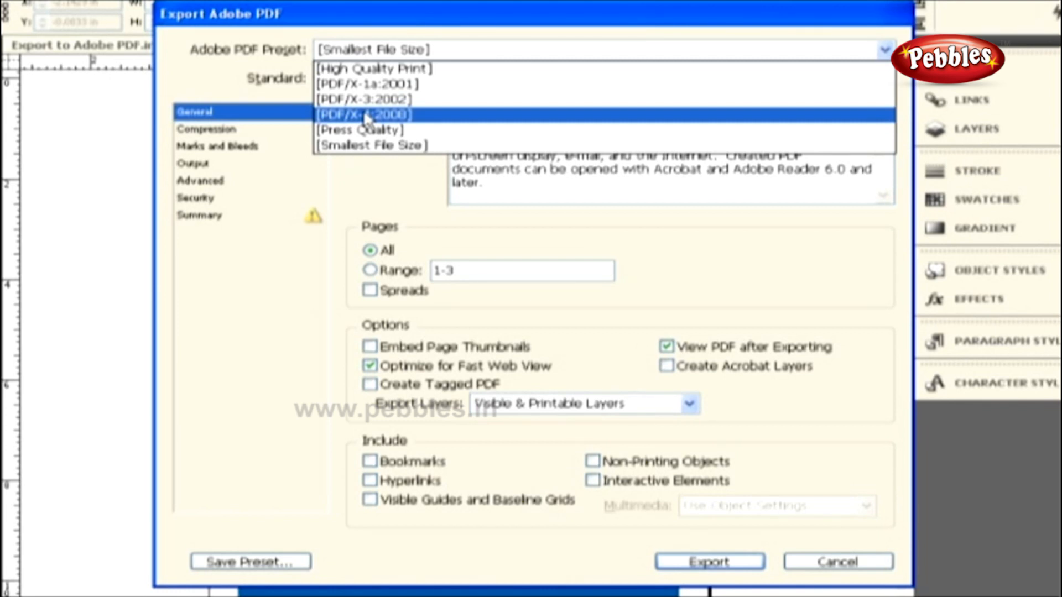
click(365, 84)
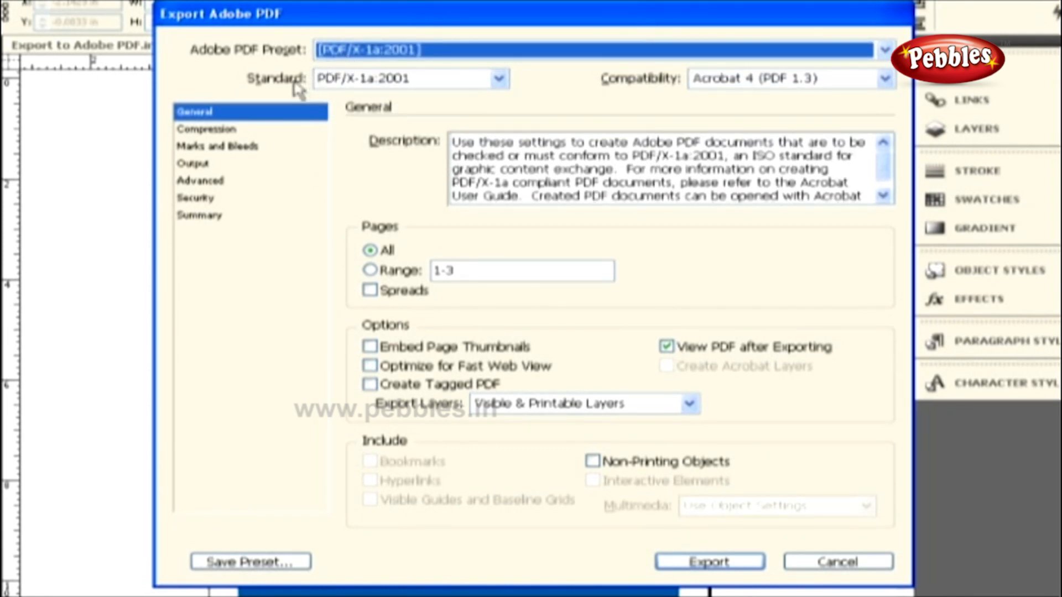
key(Tab)
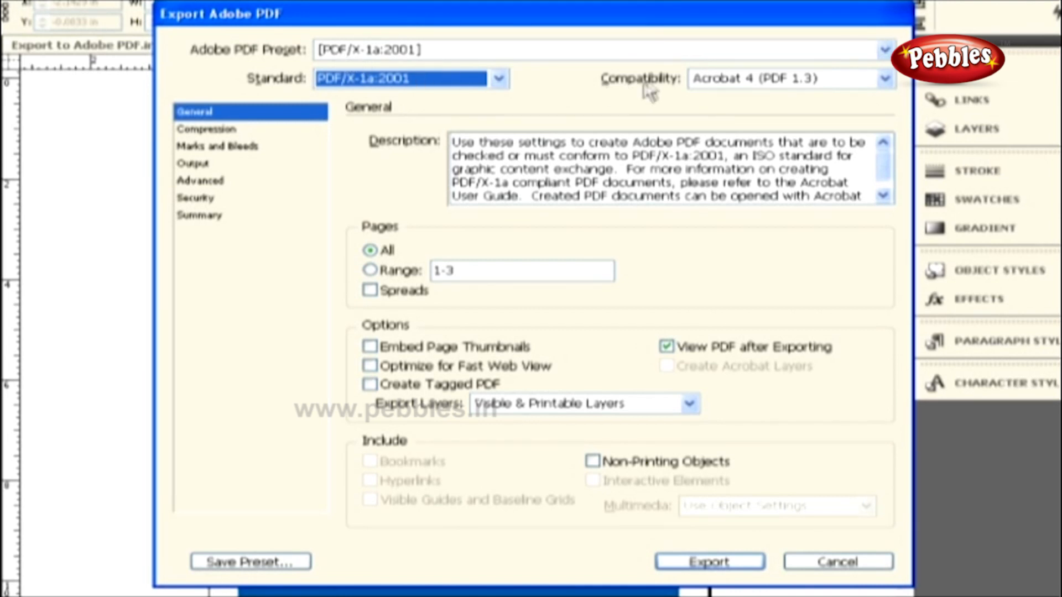
key(Tab)
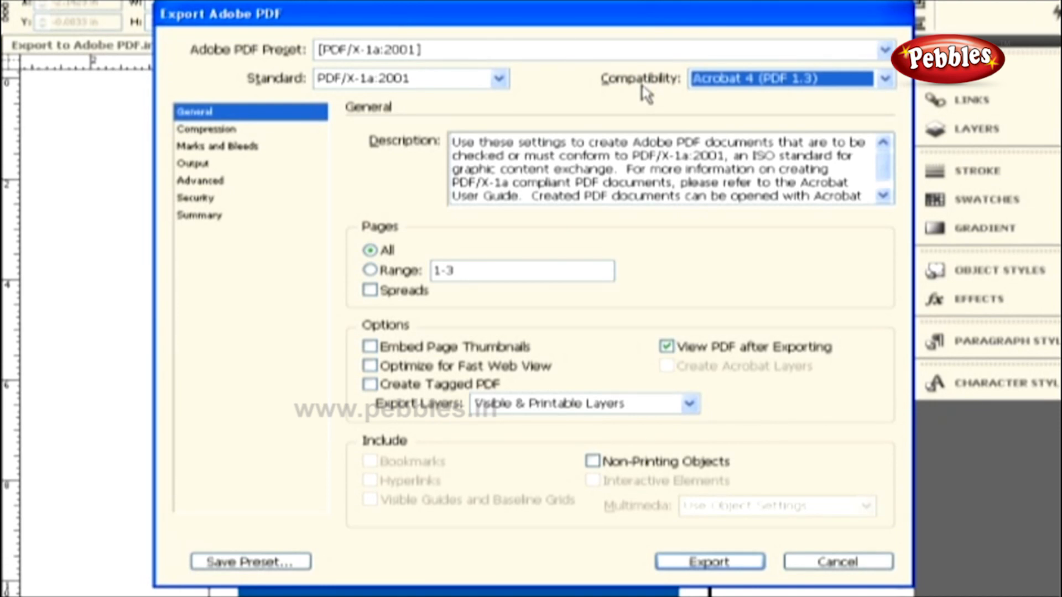
Try Acrobat 6 (PDF 1.5), Acrobat 5 (PDF 1.4) and Acrobat 4 (PDF 1.3) compatibility, and reapply the PDF/X-1a:2001 preset
click(735, 83)
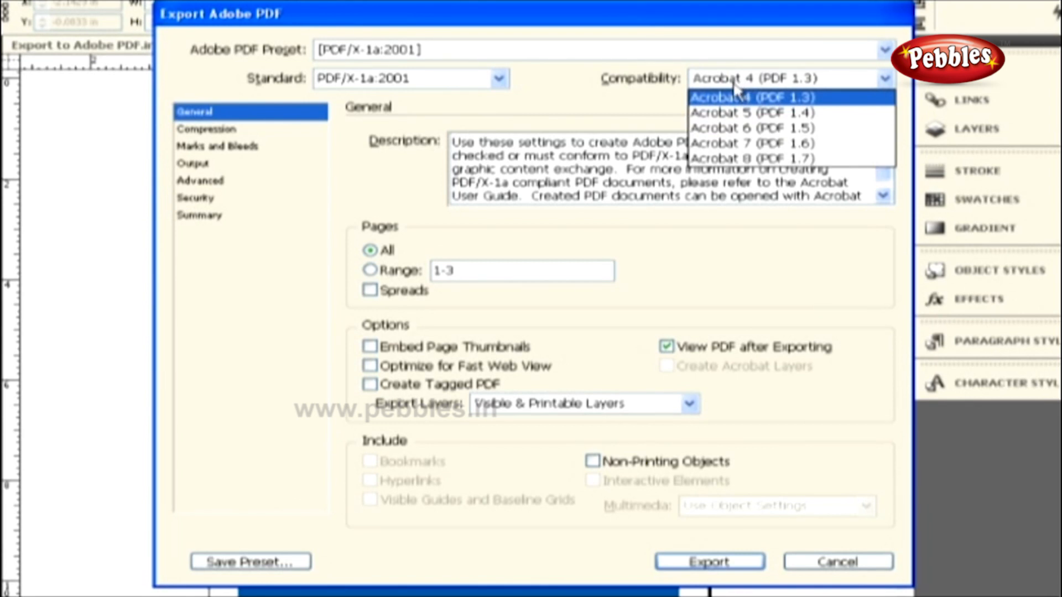
click(732, 128)
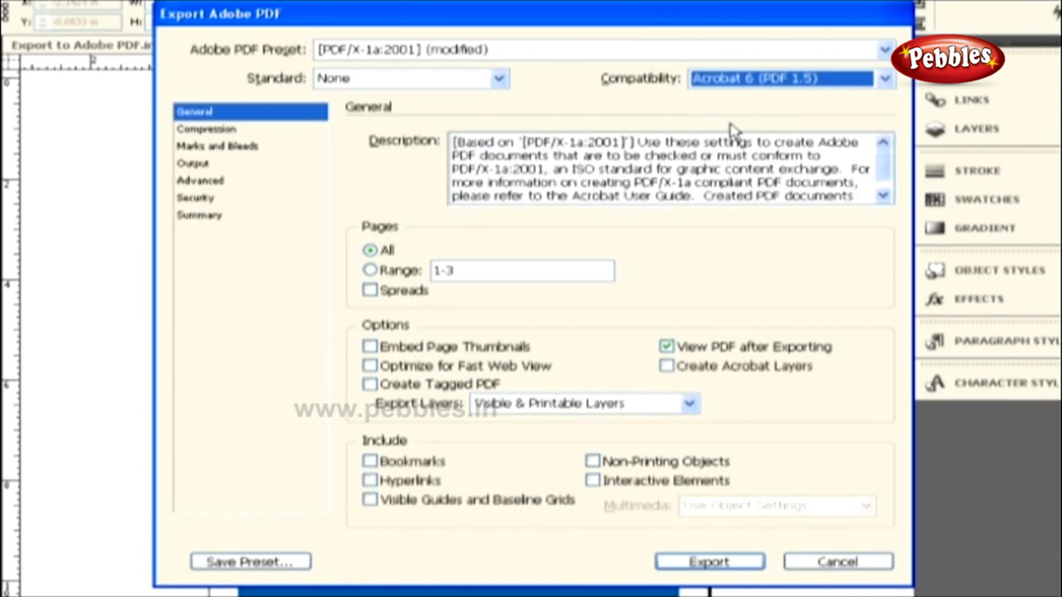
click(712, 77)
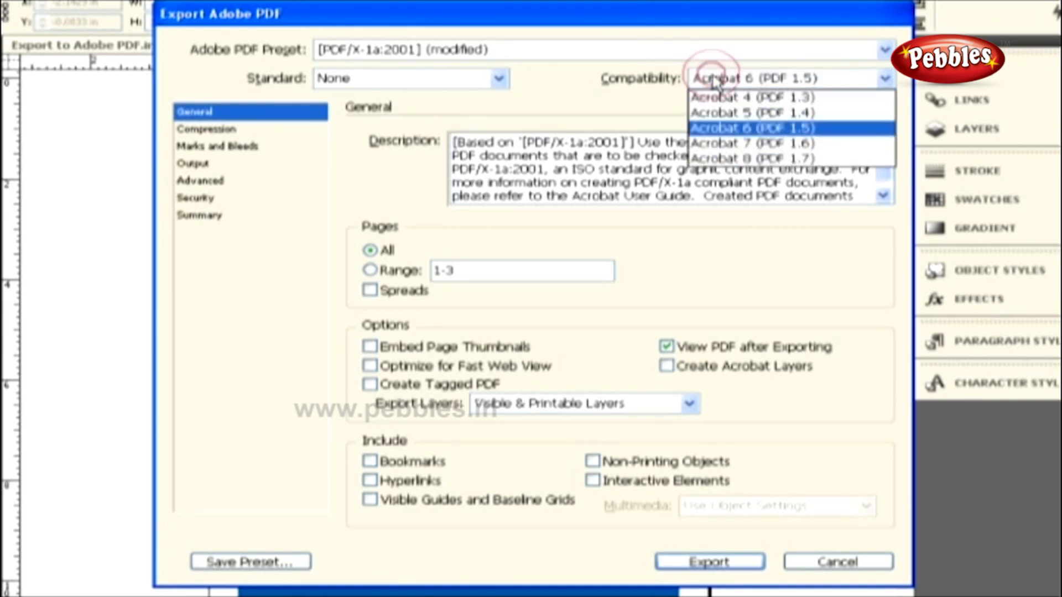
click(716, 113)
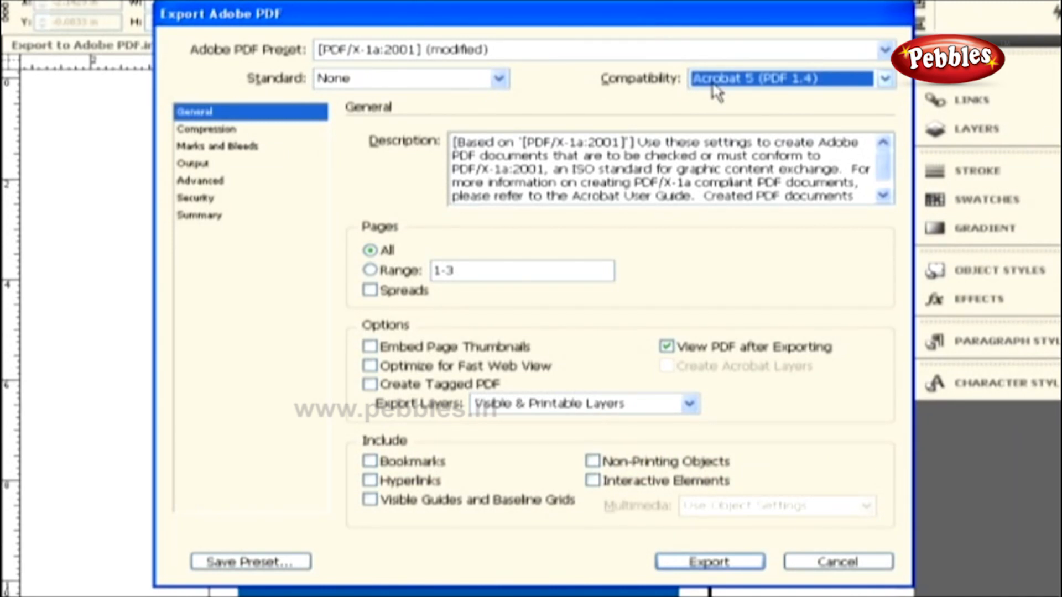
click(713, 85)
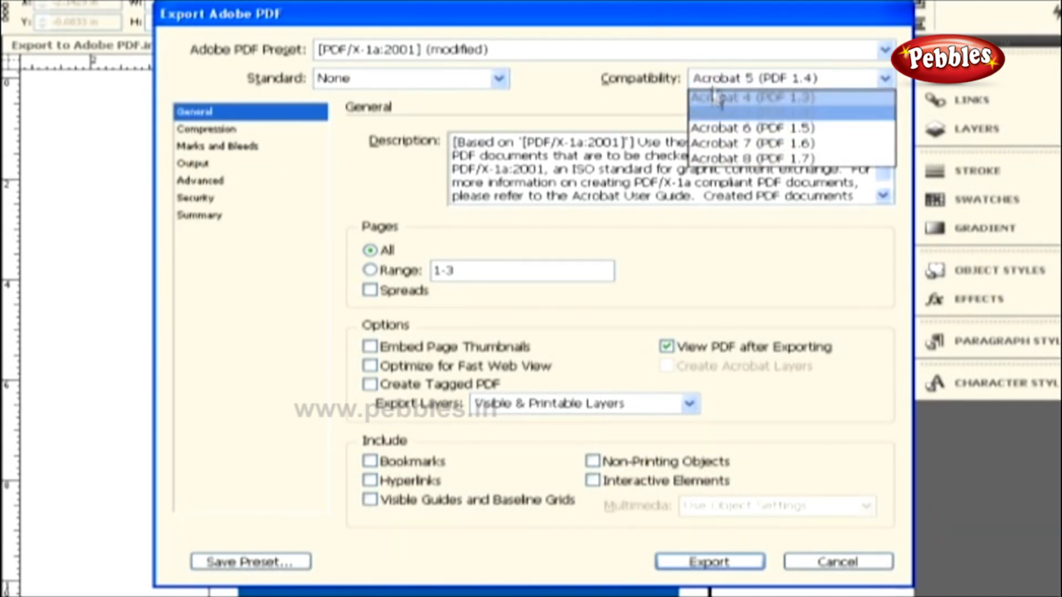
click(714, 99)
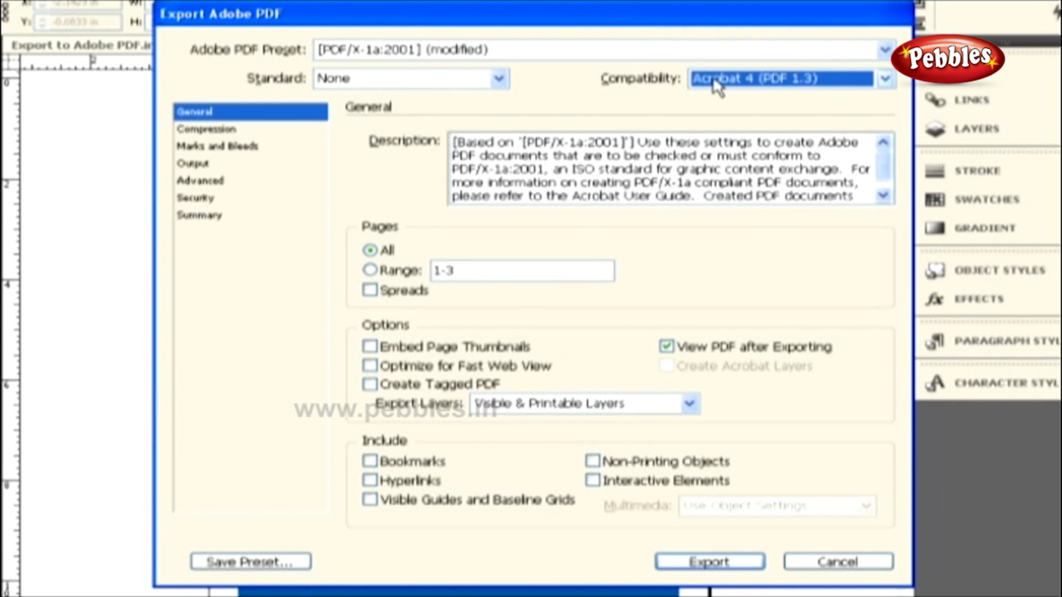
click(464, 52)
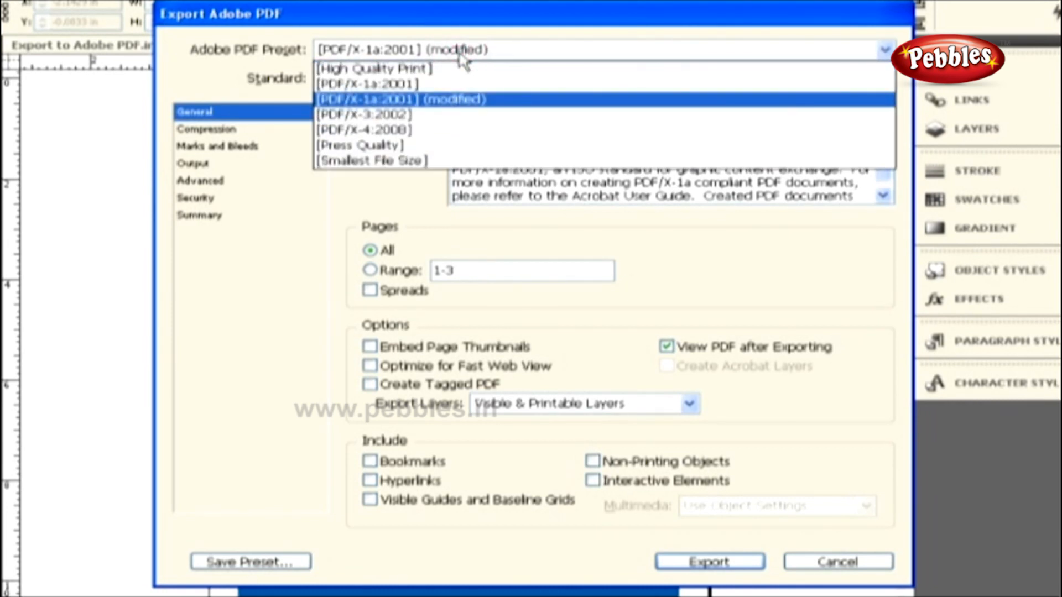
click(459, 84)
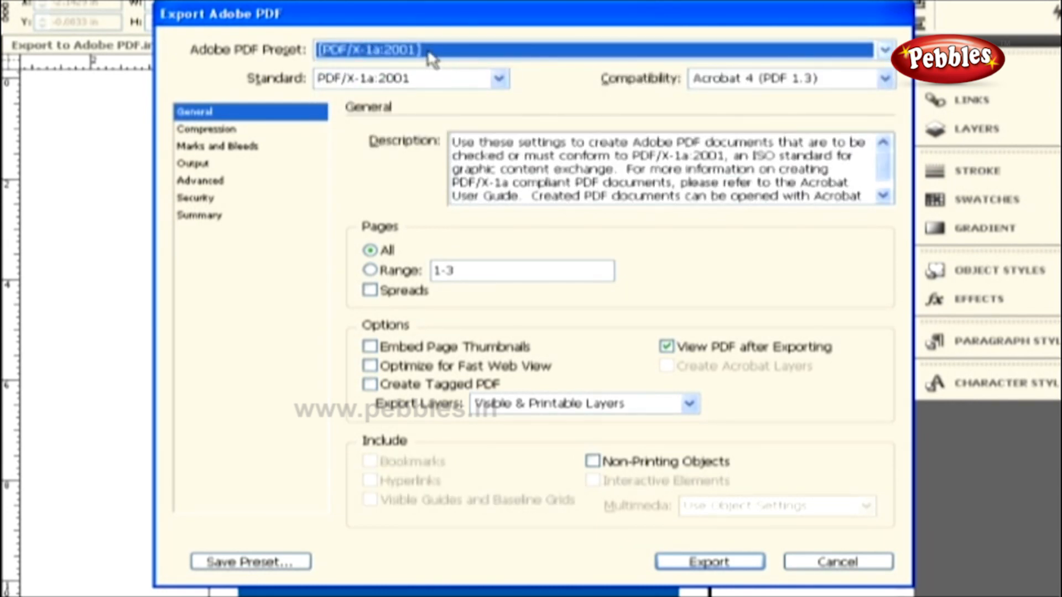
Switch the compatibility to Acrobat 5 (PDF 1.4) and back to Acrobat 4 (PDF 1.3), and choose to export all pages
click(418, 147)
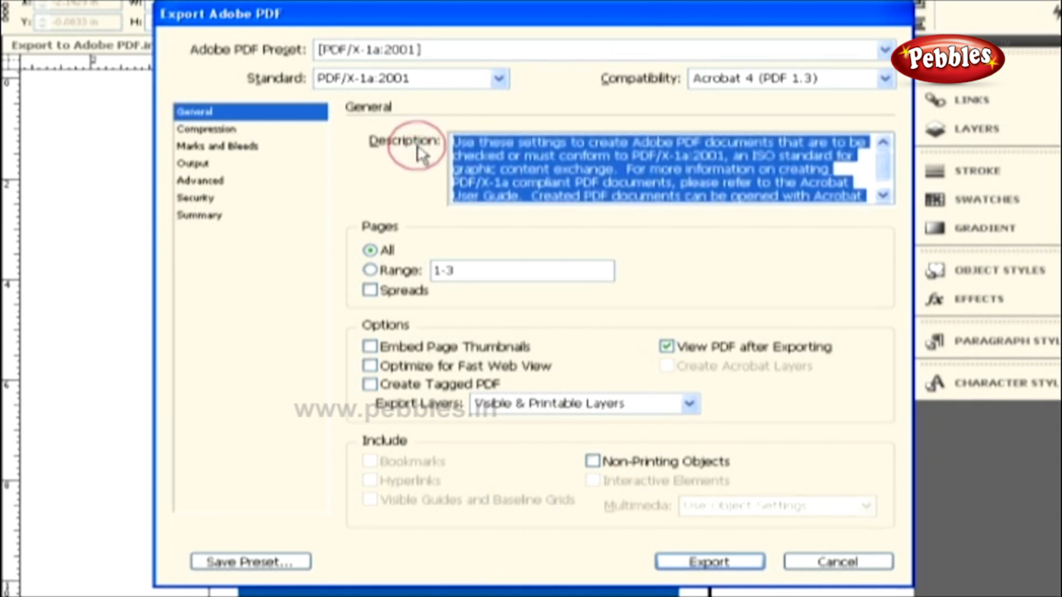
click(729, 78)
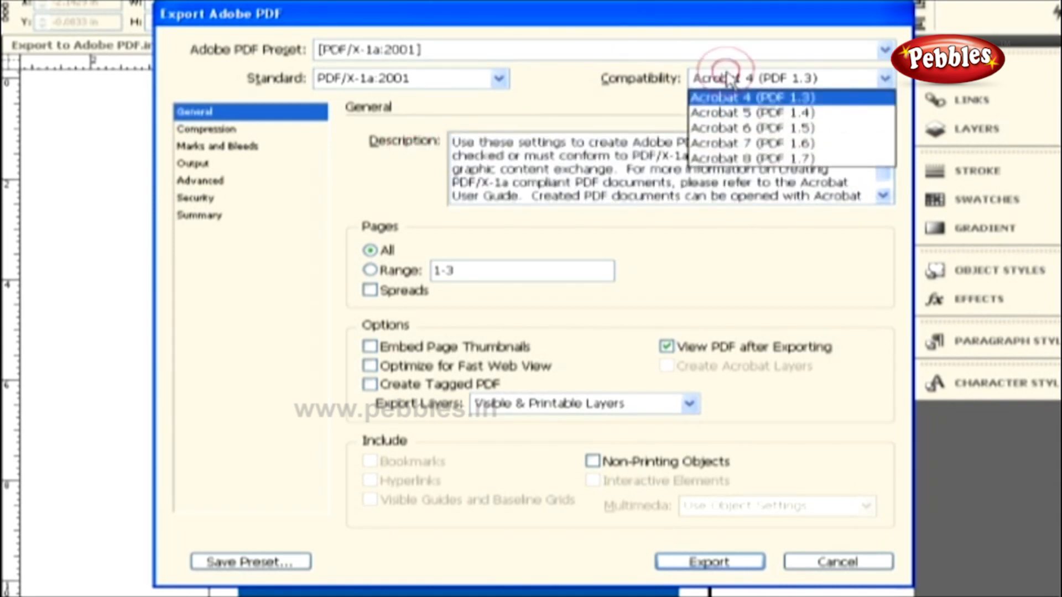
click(729, 112)
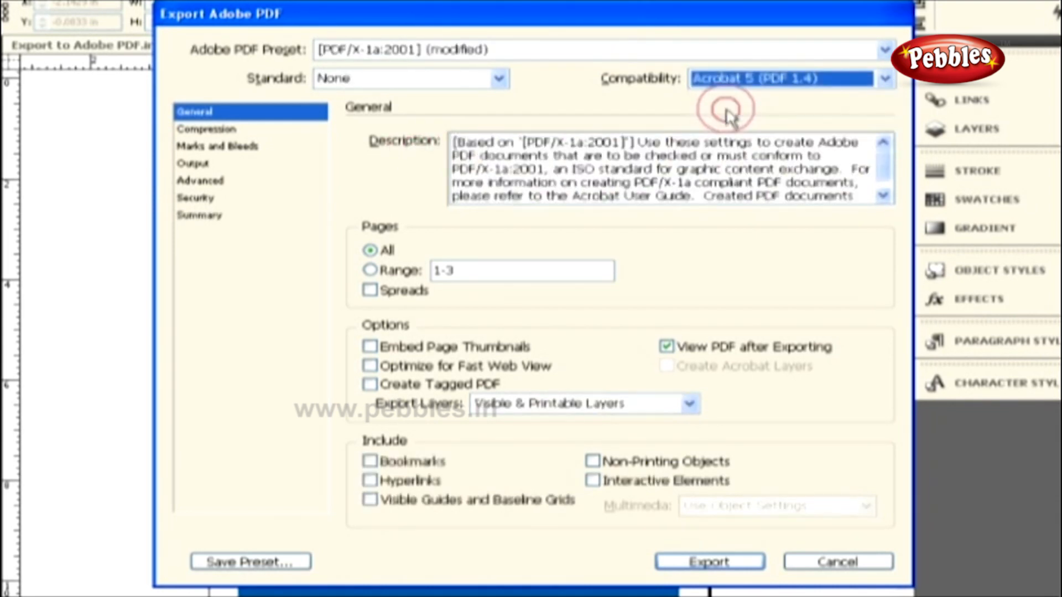
click(725, 80)
click(714, 94)
click(422, 145)
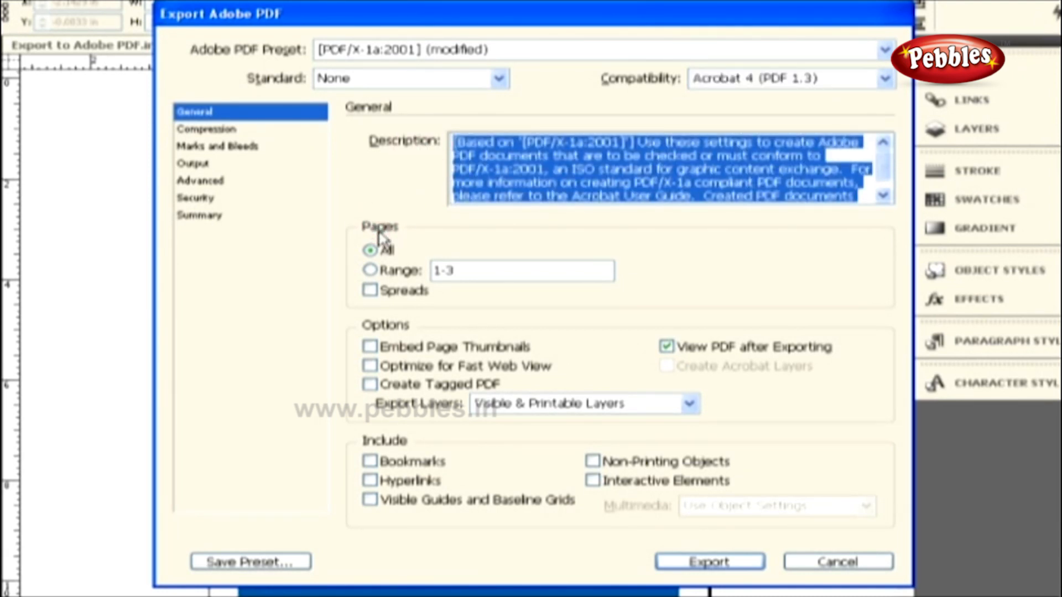
click(383, 250)
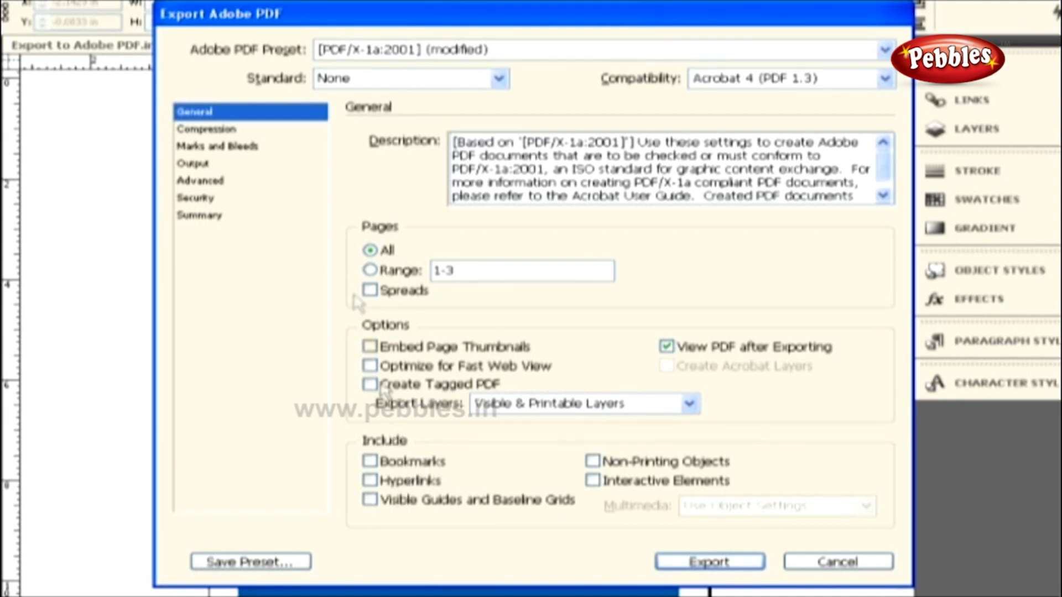
Set the color images' compression to Automatic (JPEG) with Maximum image quality
click(225, 130)
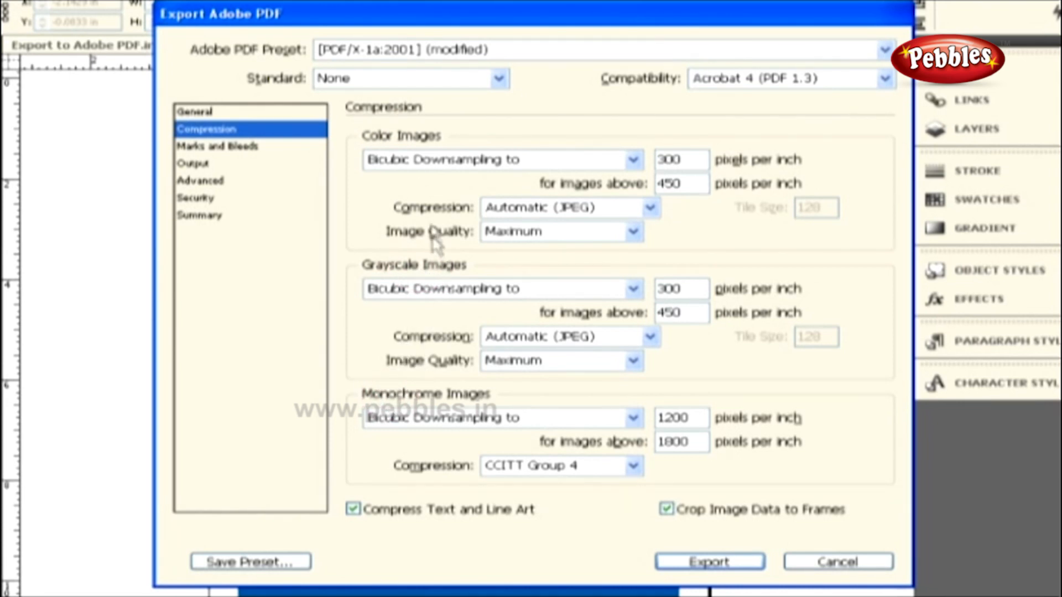
click(480, 209)
click(517, 208)
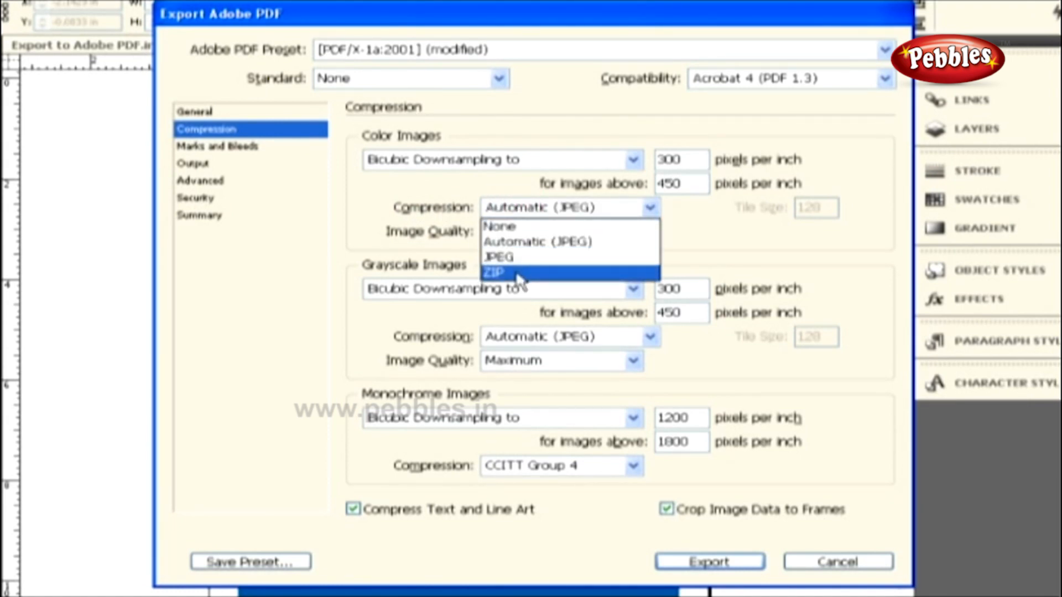
click(512, 242)
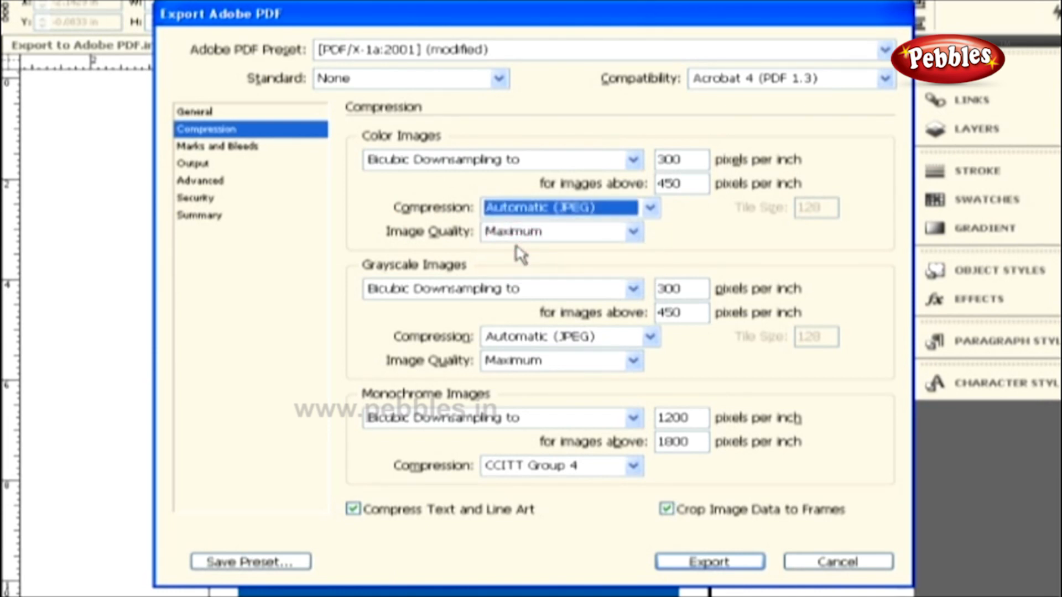
click(510, 232)
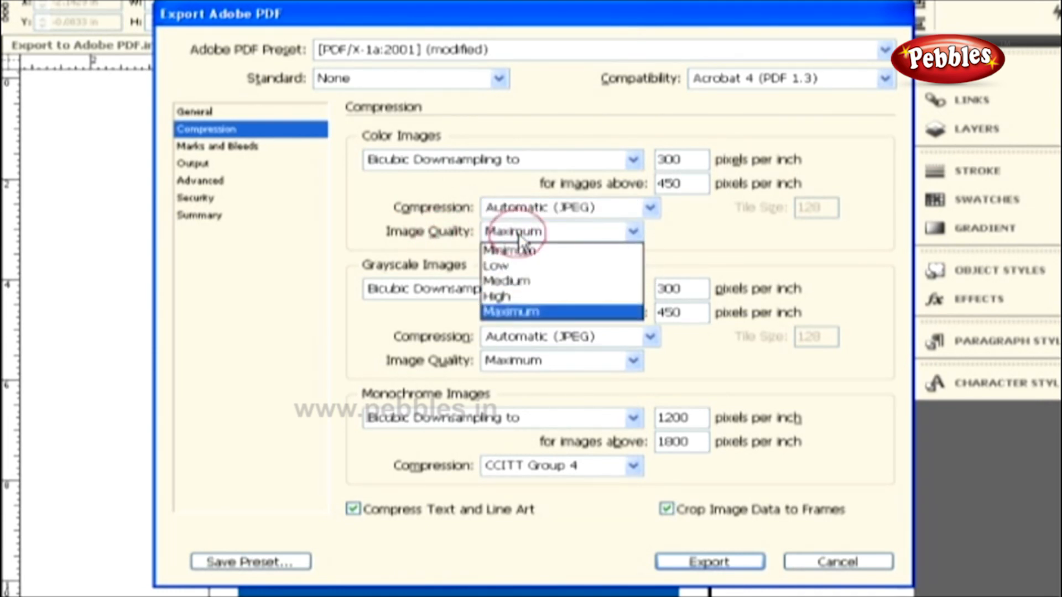
click(520, 310)
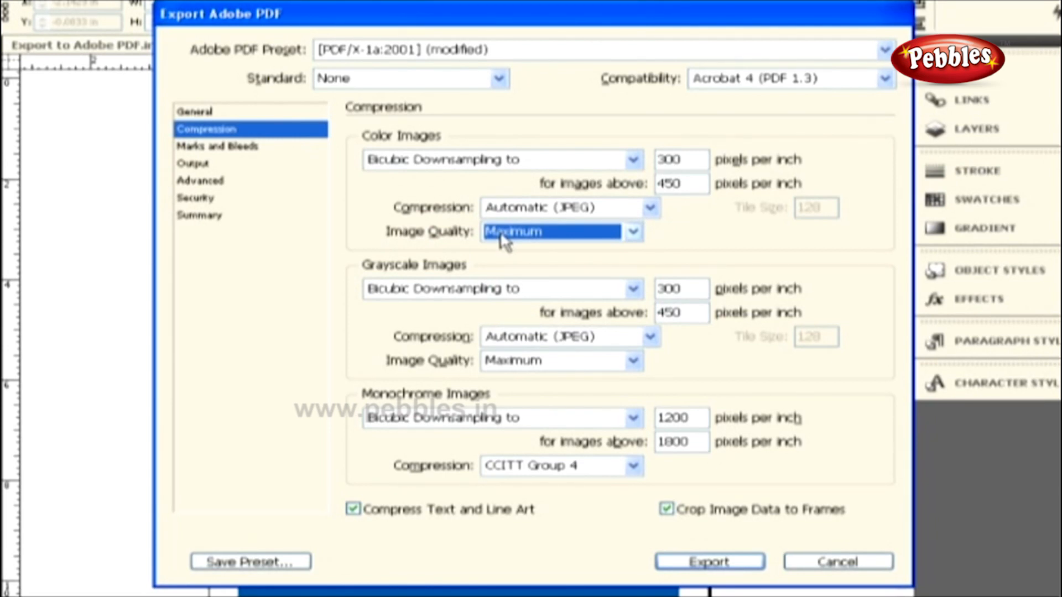
Turn on all printer's marks for the PDF, try the document bleed settings and include the slug area
click(242, 156)
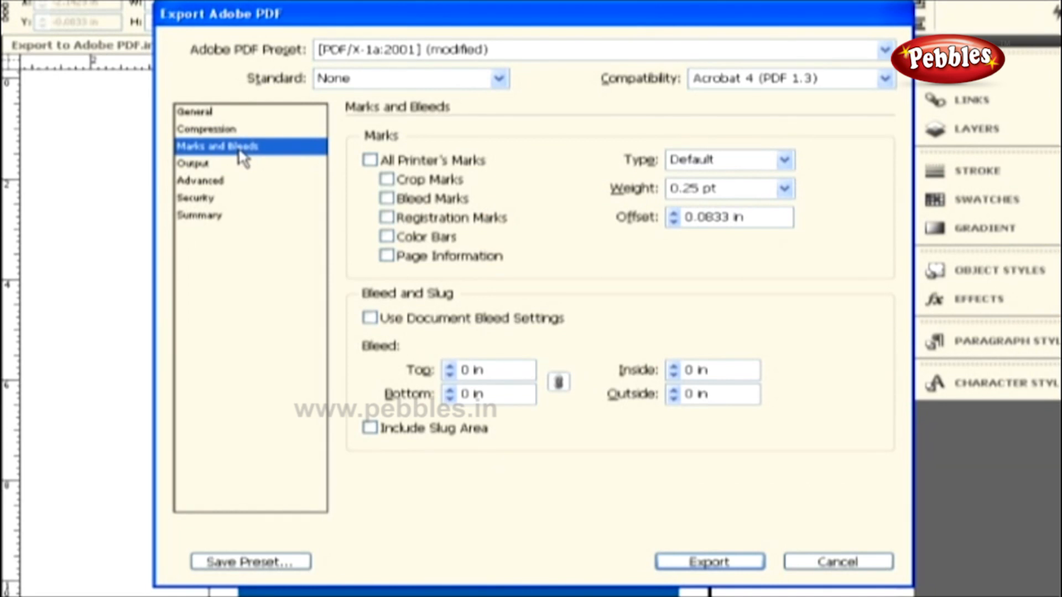
click(370, 159)
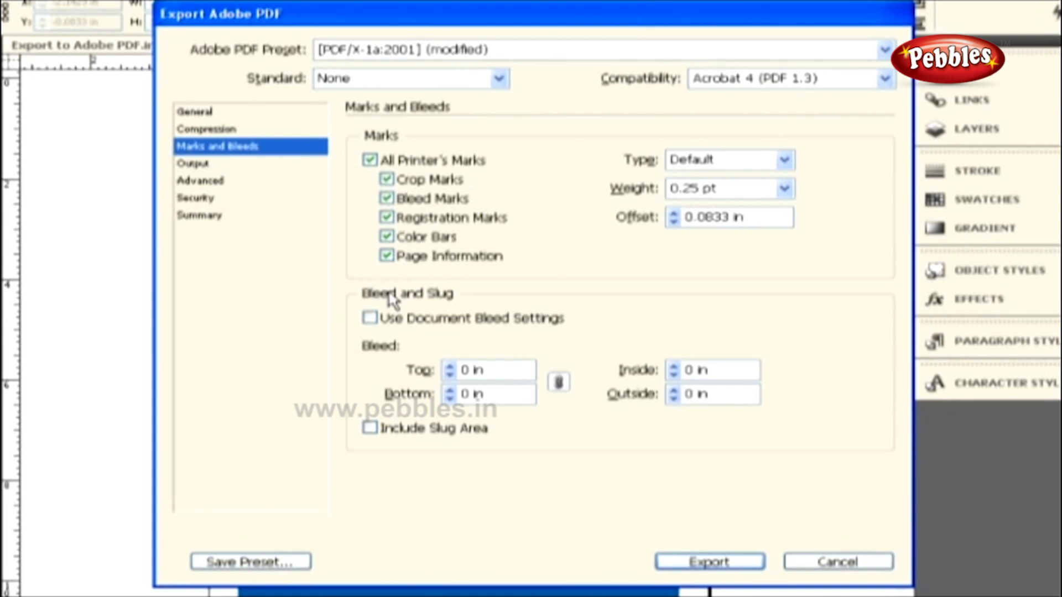
click(370, 320)
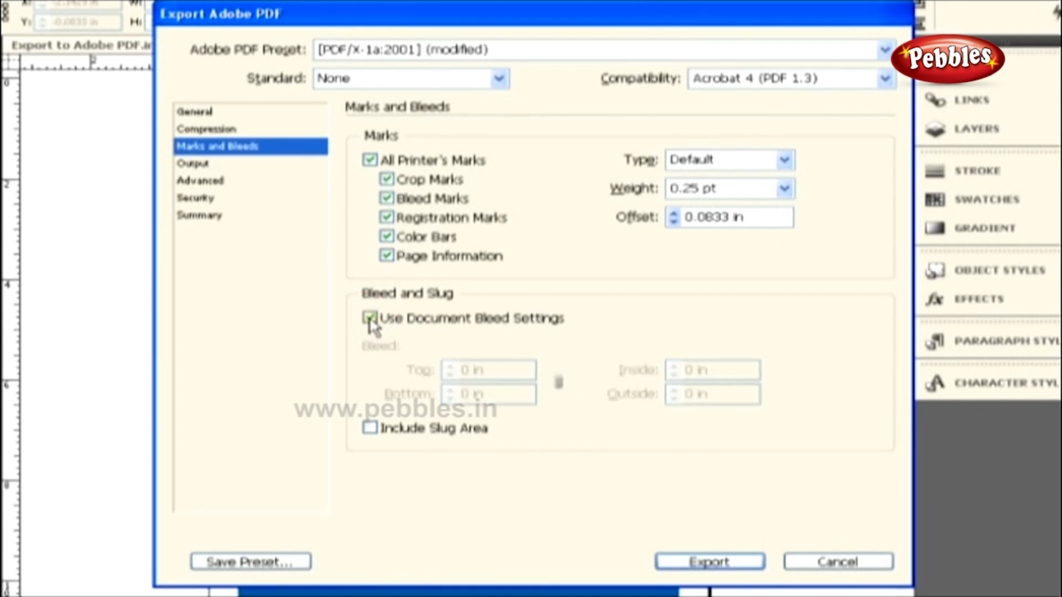
click(369, 319)
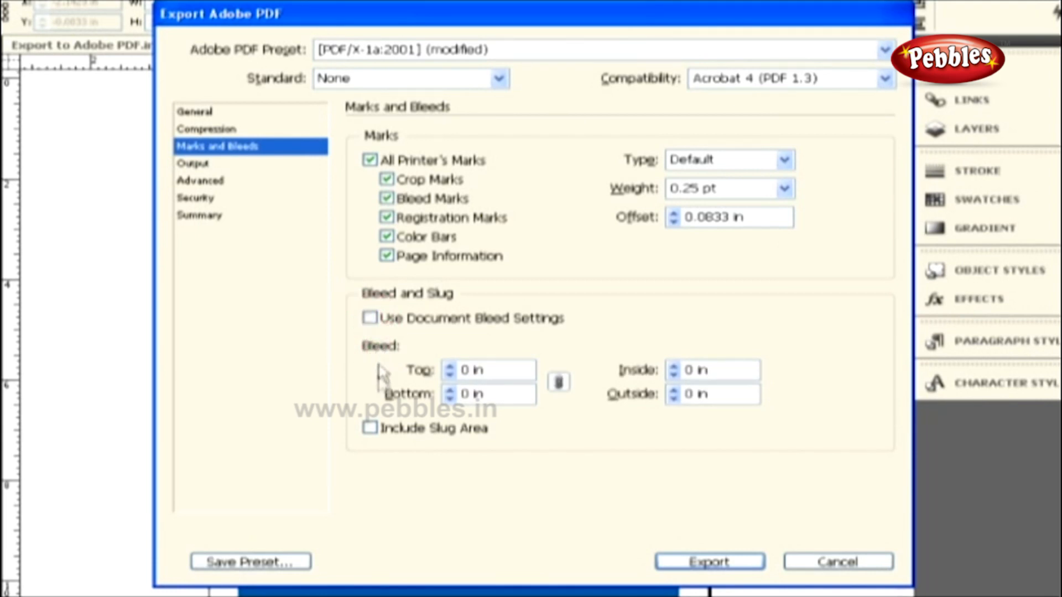
click(370, 429)
Set the output color conversion to Convert to Destination (Preserve Numbers)
click(205, 164)
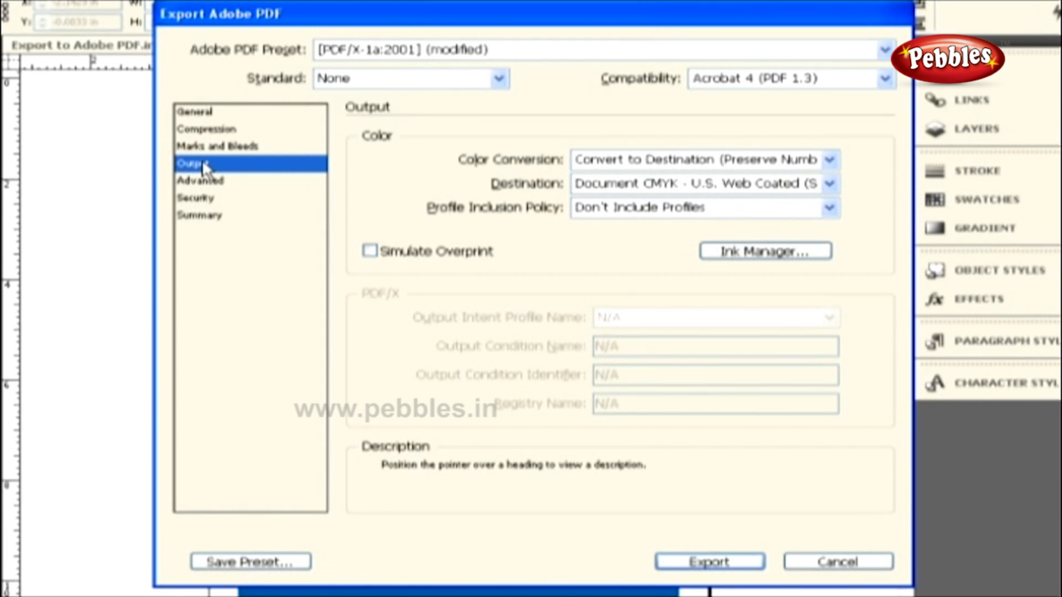
click(474, 160)
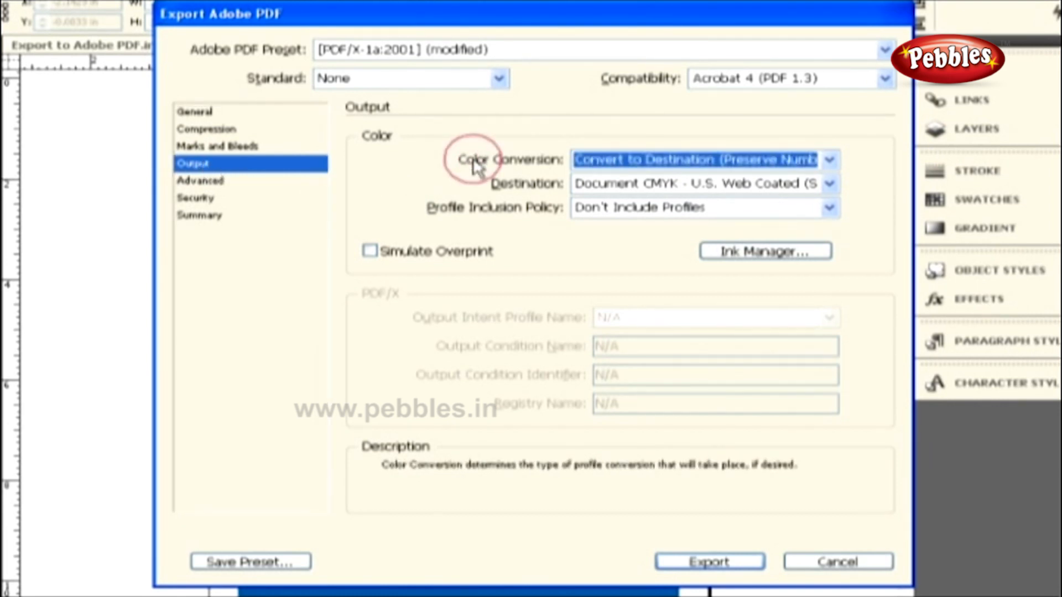
click(624, 158)
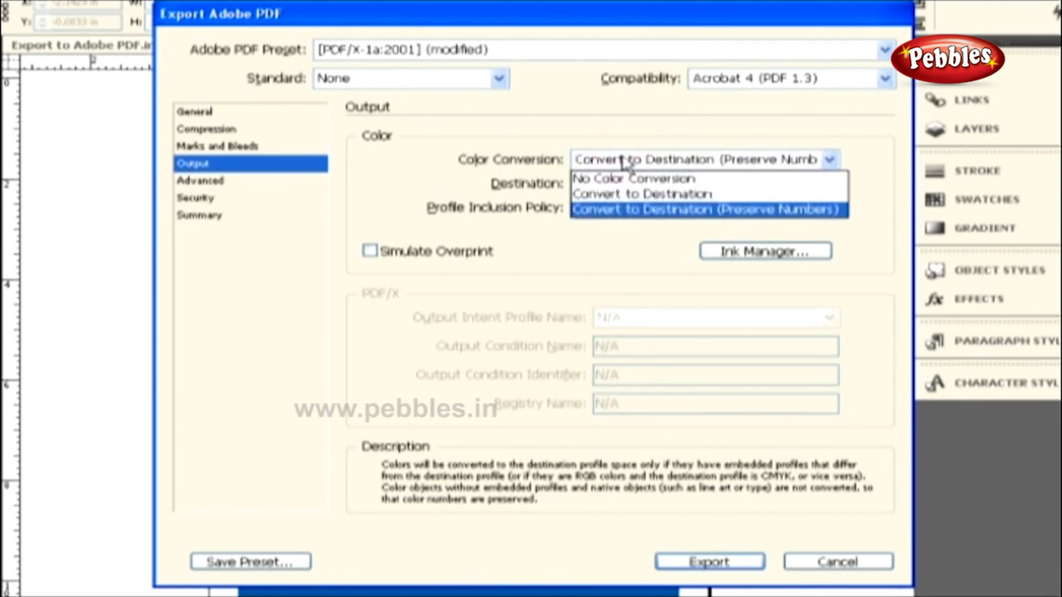
click(626, 210)
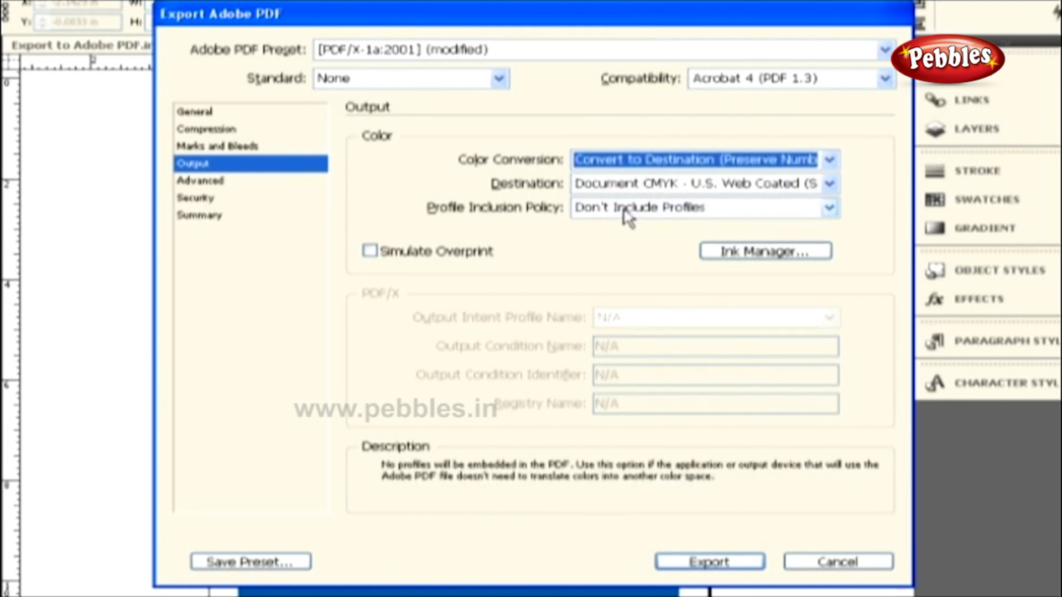
Set the transparency flattener preset to High Resolution in the advanced export settings
click(188, 181)
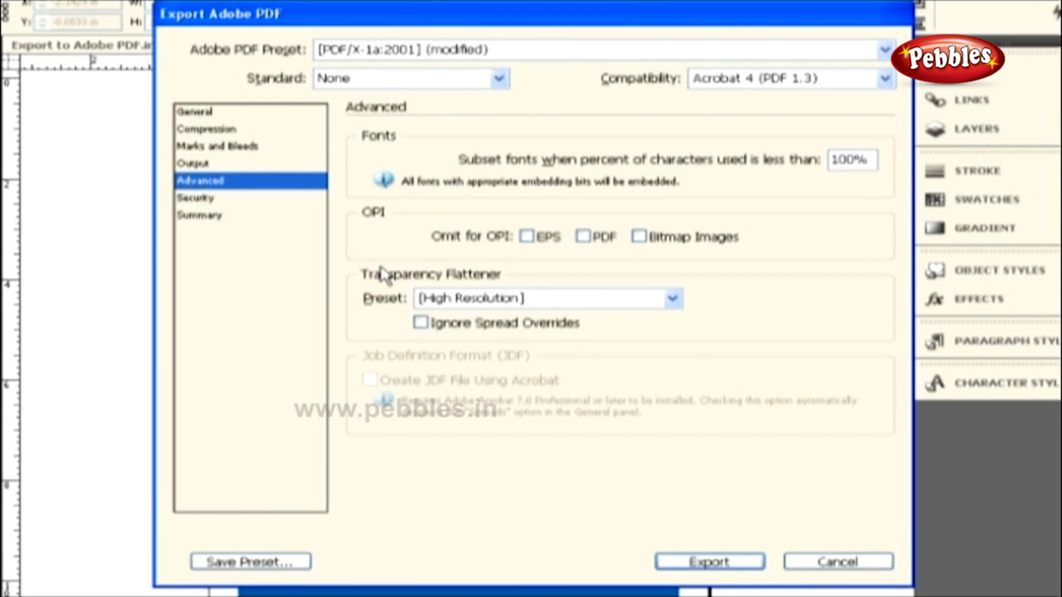
click(380, 299)
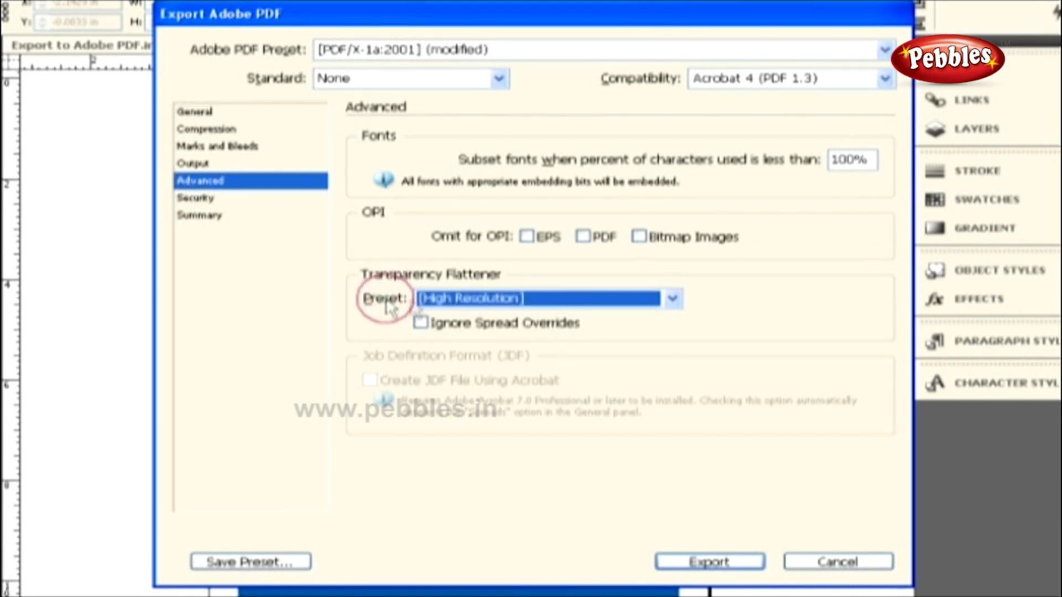
click(445, 301)
click(444, 347)
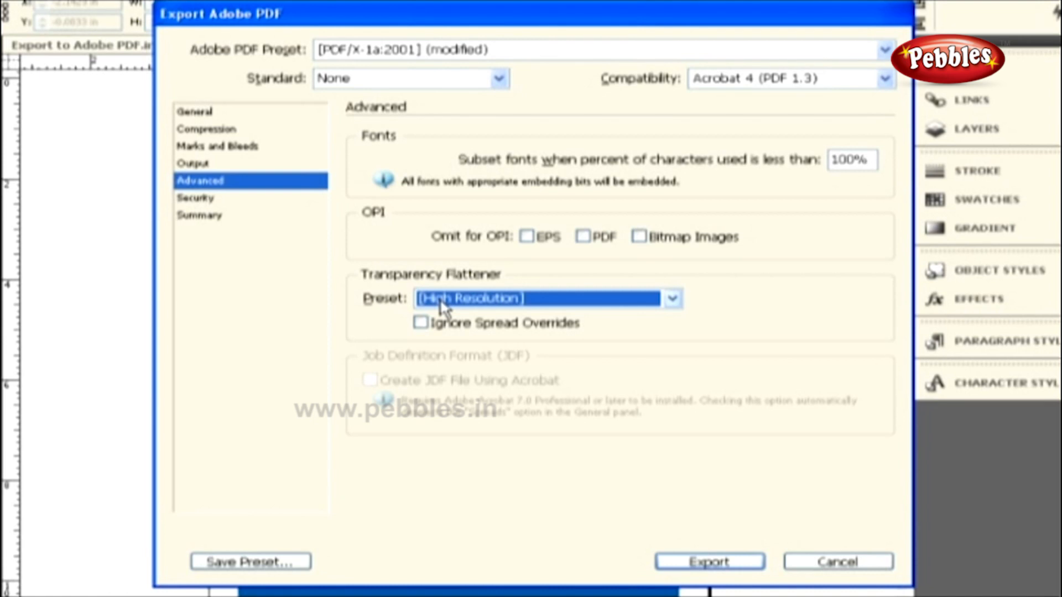
Apply the High Quality Print preset and try the security option that restricts printing and editing with a password
click(222, 206)
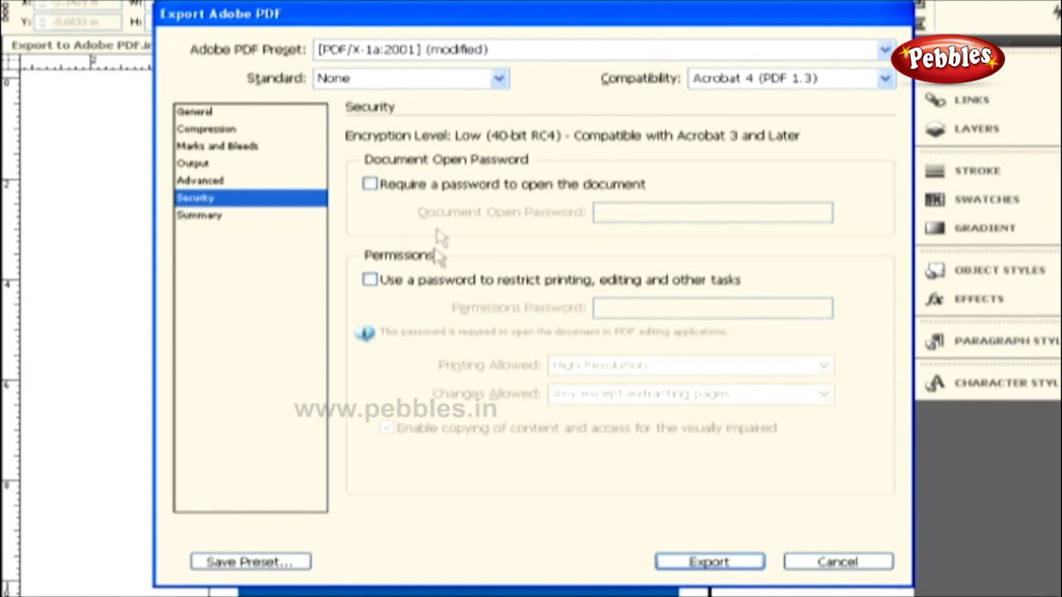
click(382, 51)
click(382, 69)
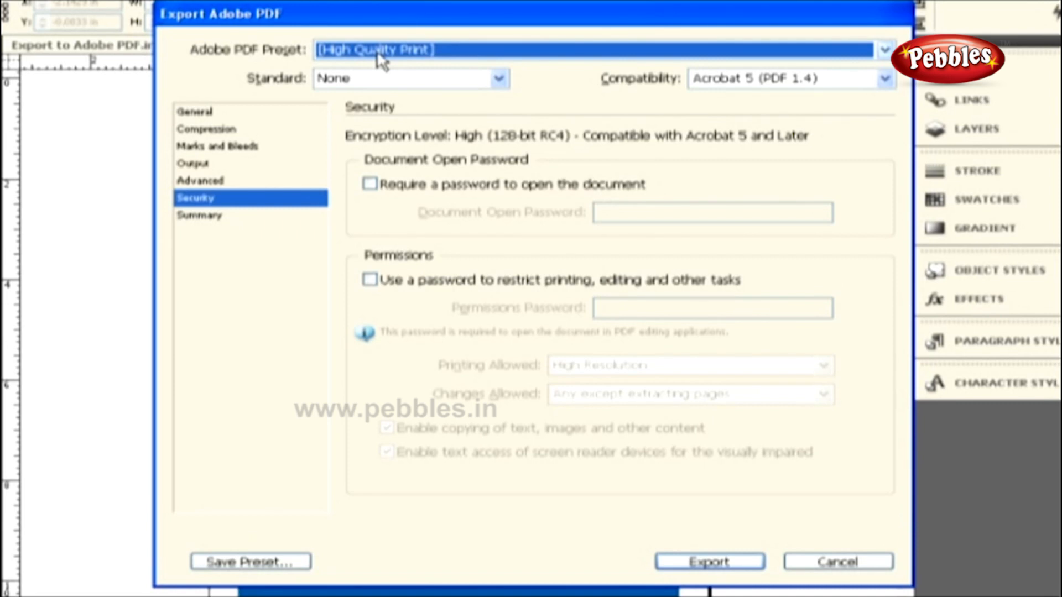
click(370, 279)
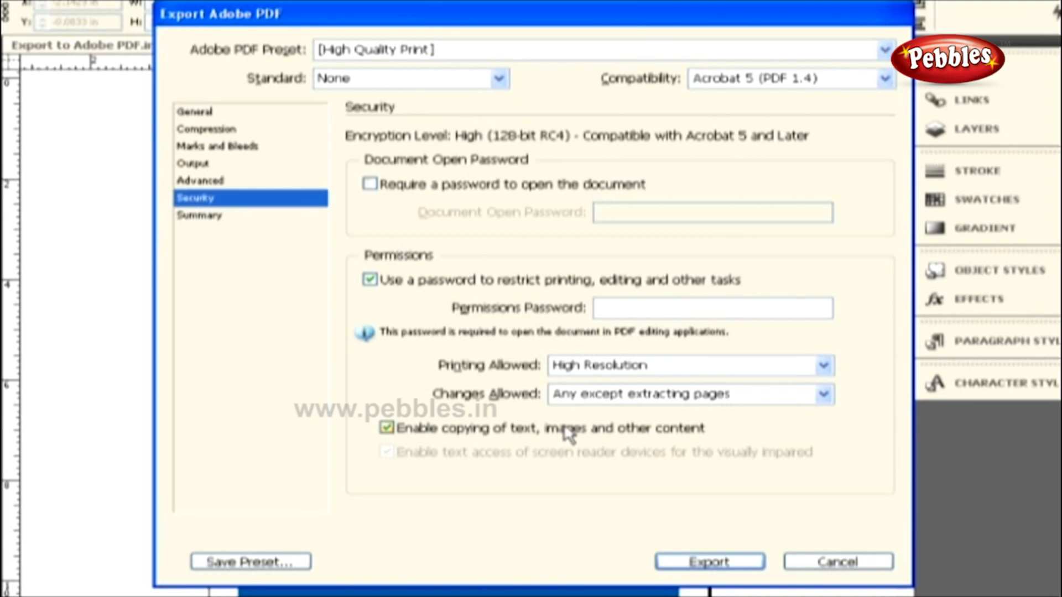
click(371, 280)
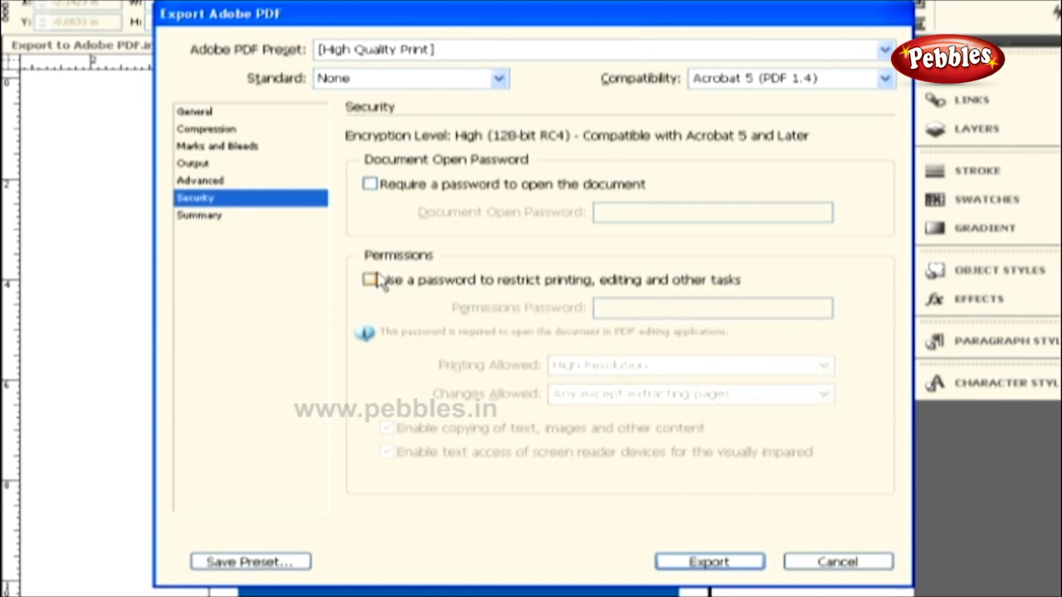
Review the summary of the PDF export settings and save them as the preset Adobe PDF Preset 1
click(213, 217)
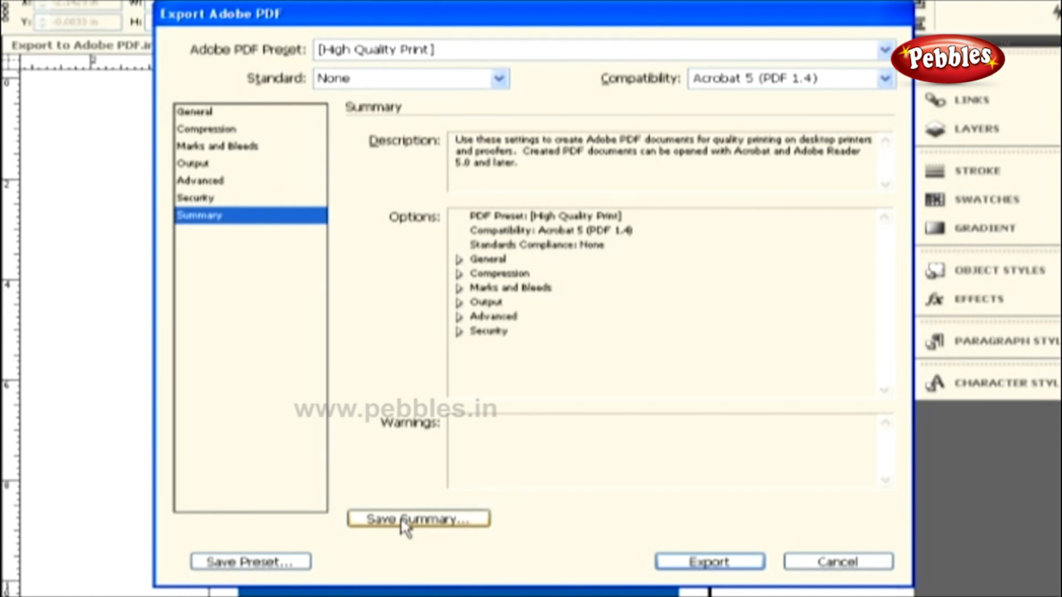
click(268, 563)
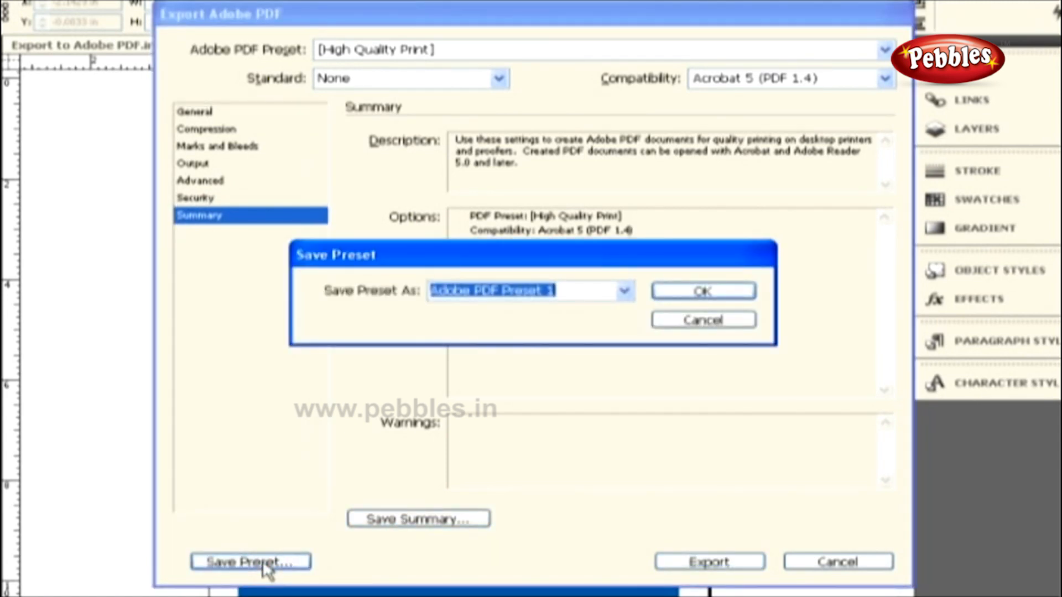
click(448, 293)
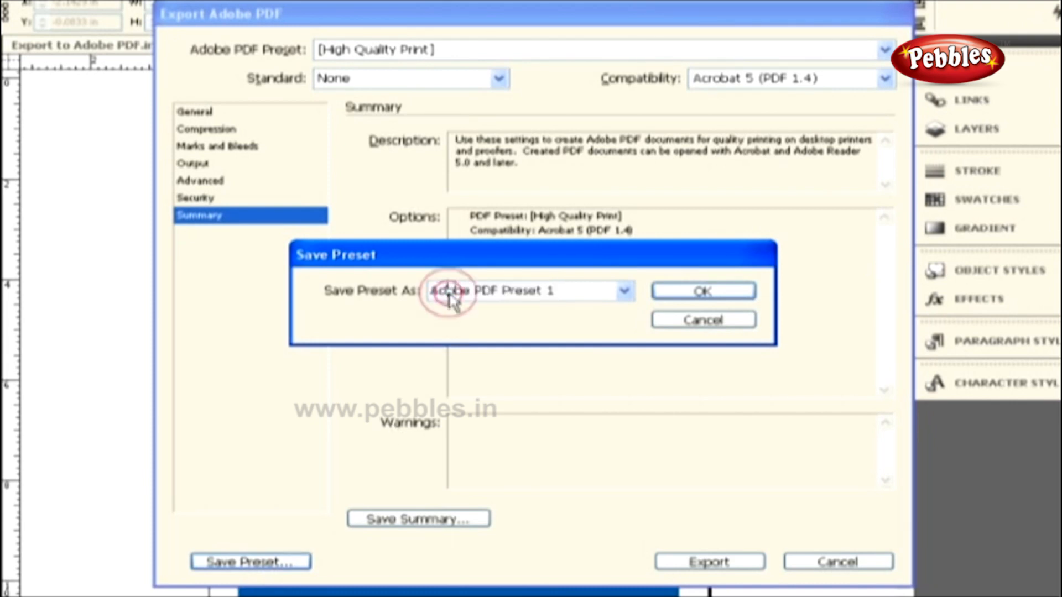
click(658, 292)
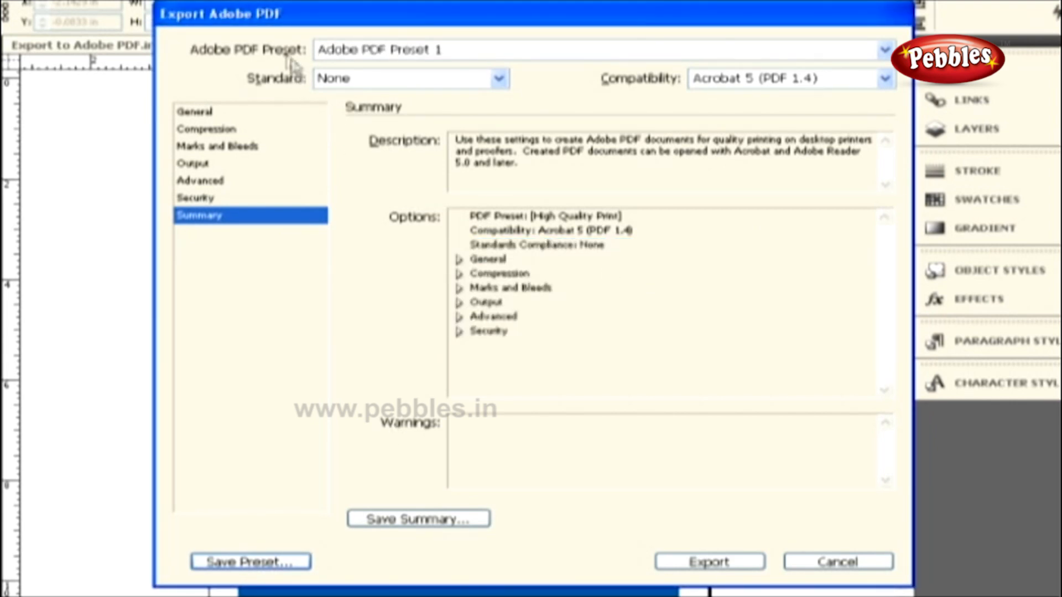
Choose the saved Adobe PDF Preset 1 and export the newsletter to PDF
click(338, 50)
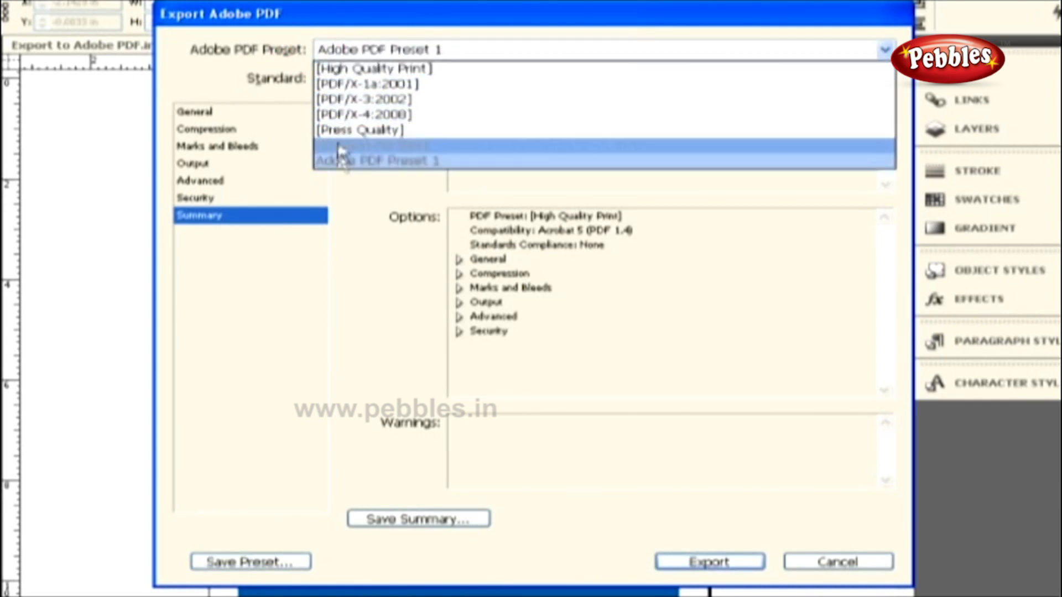
click(339, 157)
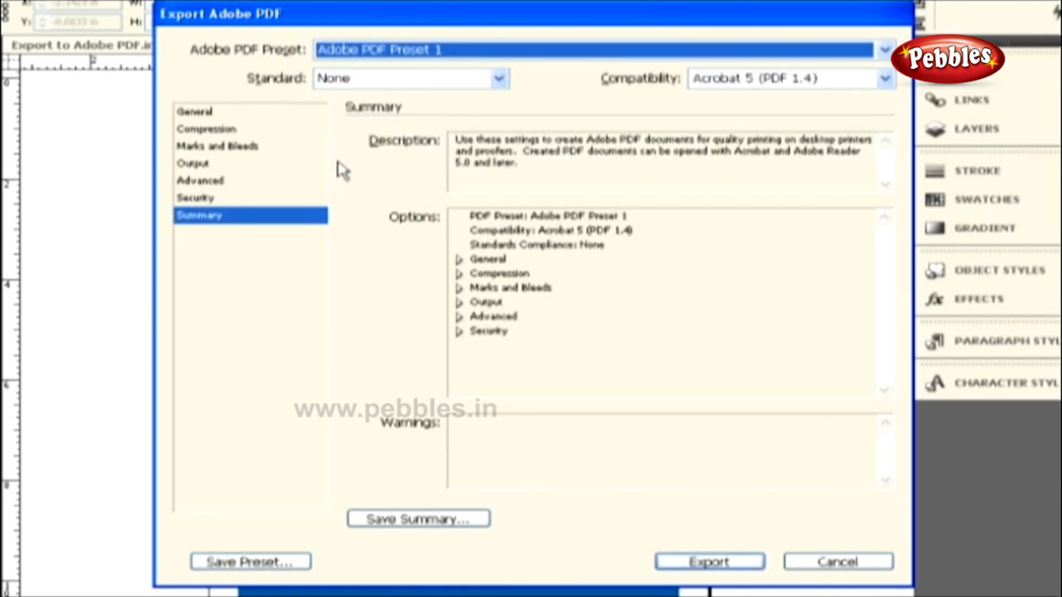
click(680, 562)
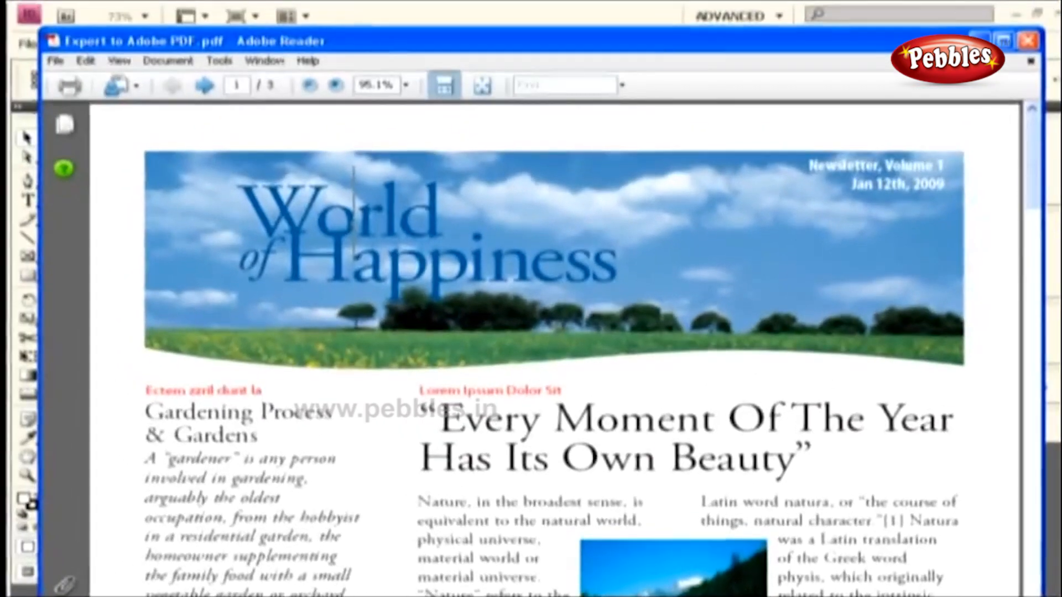
Fit the exported PDF page to the window and look through the newsletter's pages
key(ctrl+0)
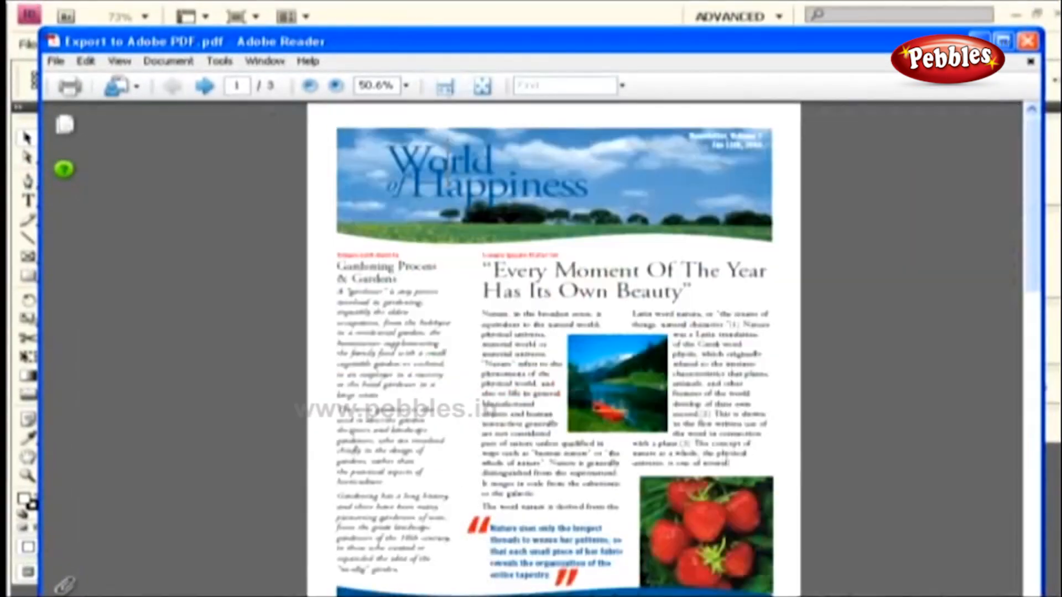
scroll(351, 227, down, 10)
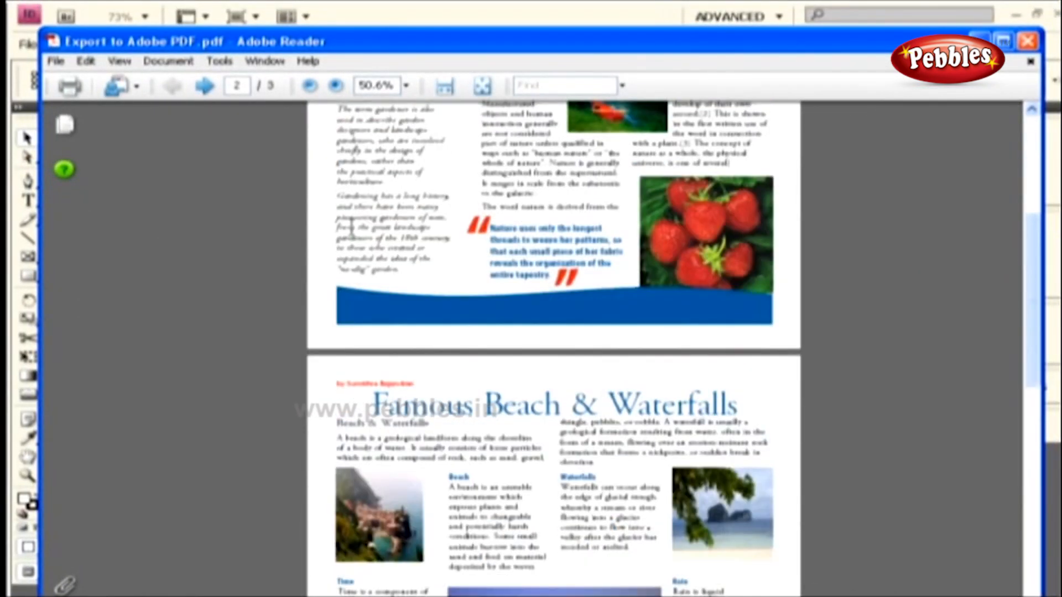
scroll(352, 227, down, 8)
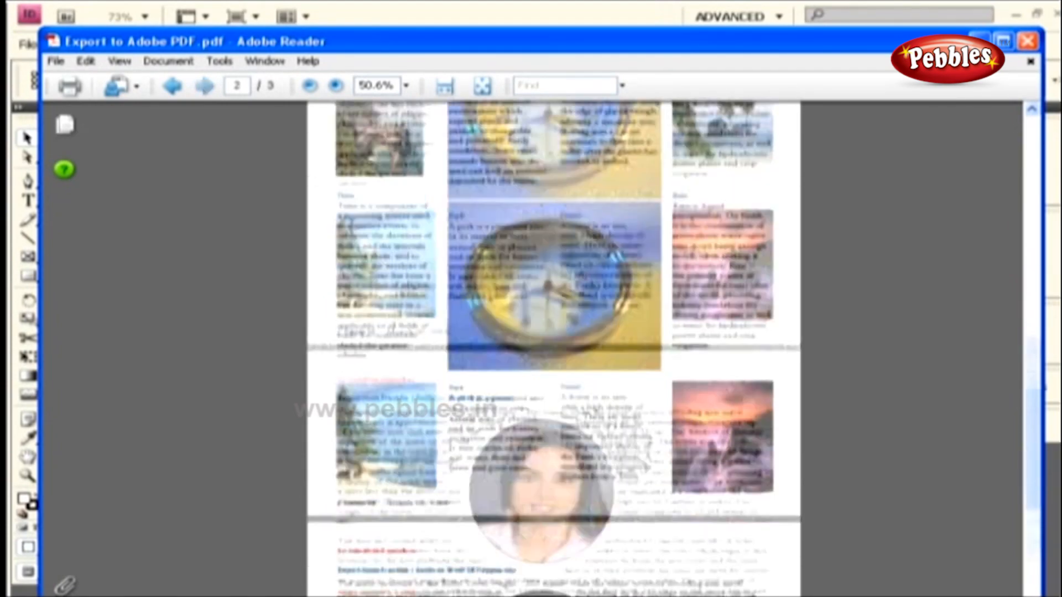
scroll(351, 227, down, 5)
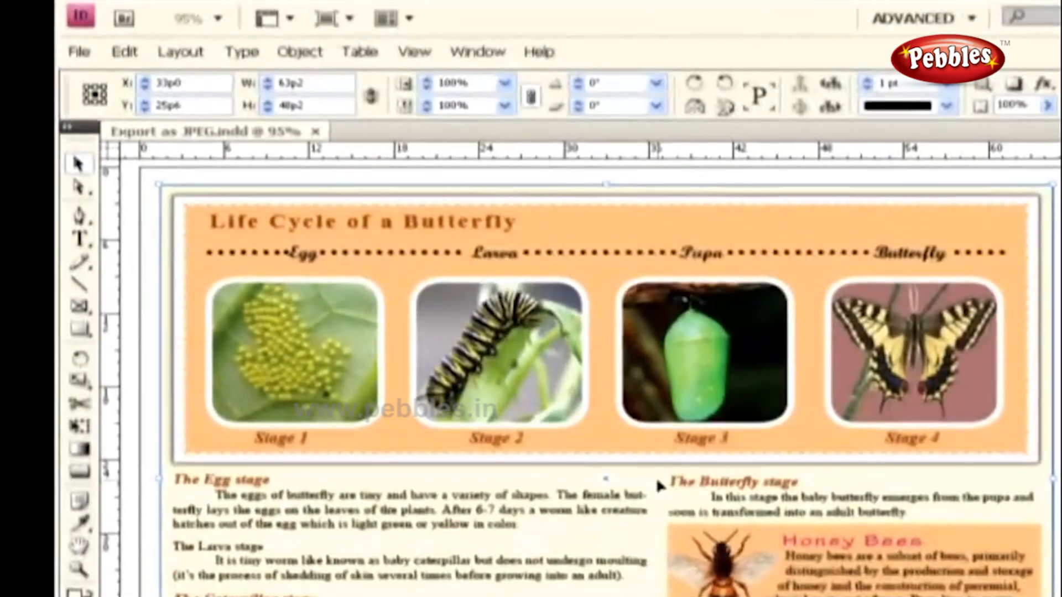
Start exporting the butterfly life cycle document to the Desktop in JPEG format with the file name Export as JPEG.jpg
click(84, 54)
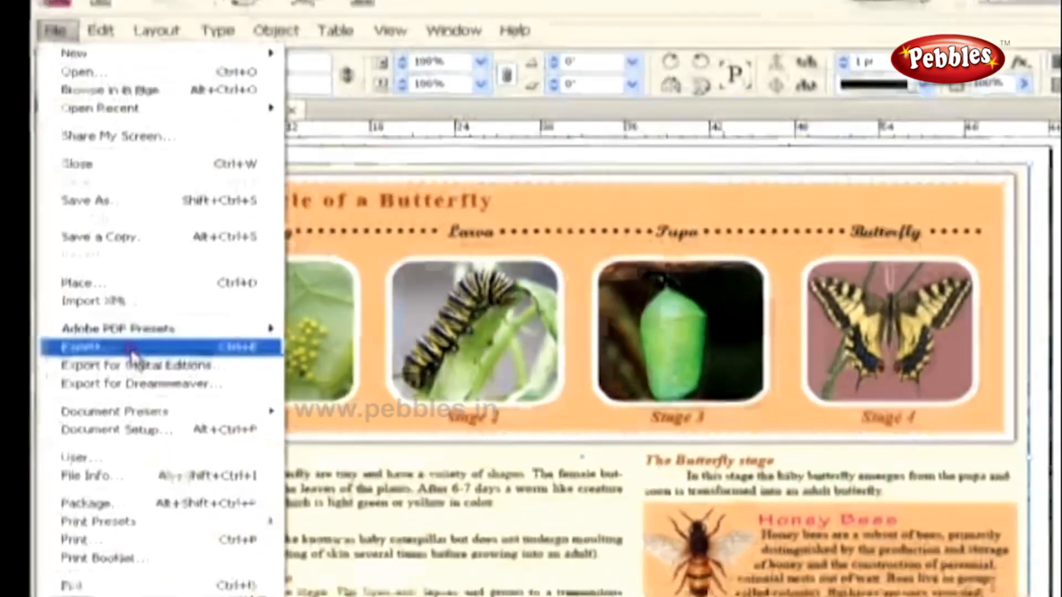
click(111, 368)
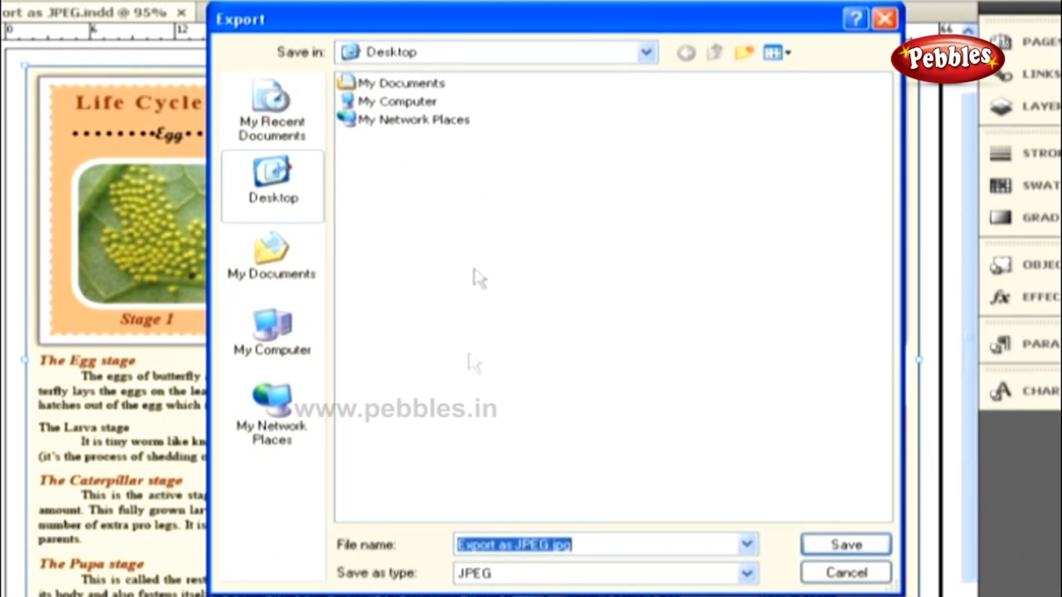
click(494, 545)
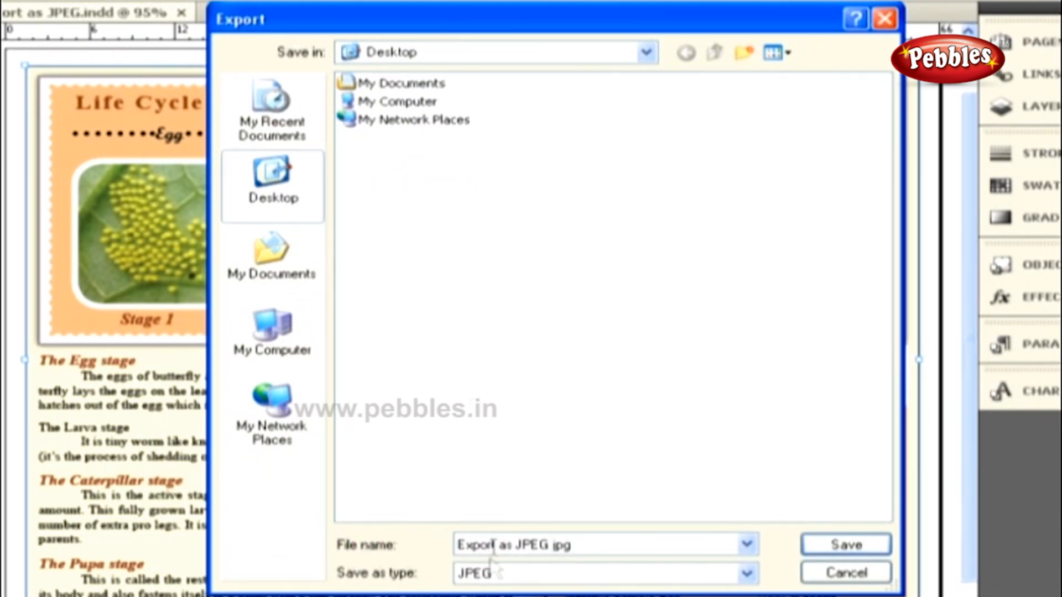
click(544, 575)
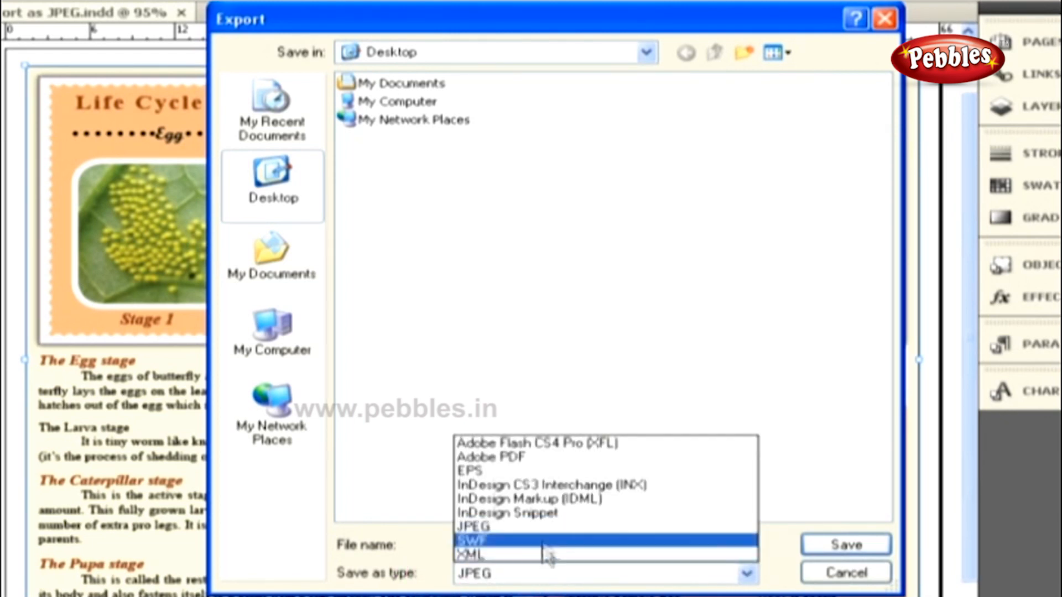
click(543, 528)
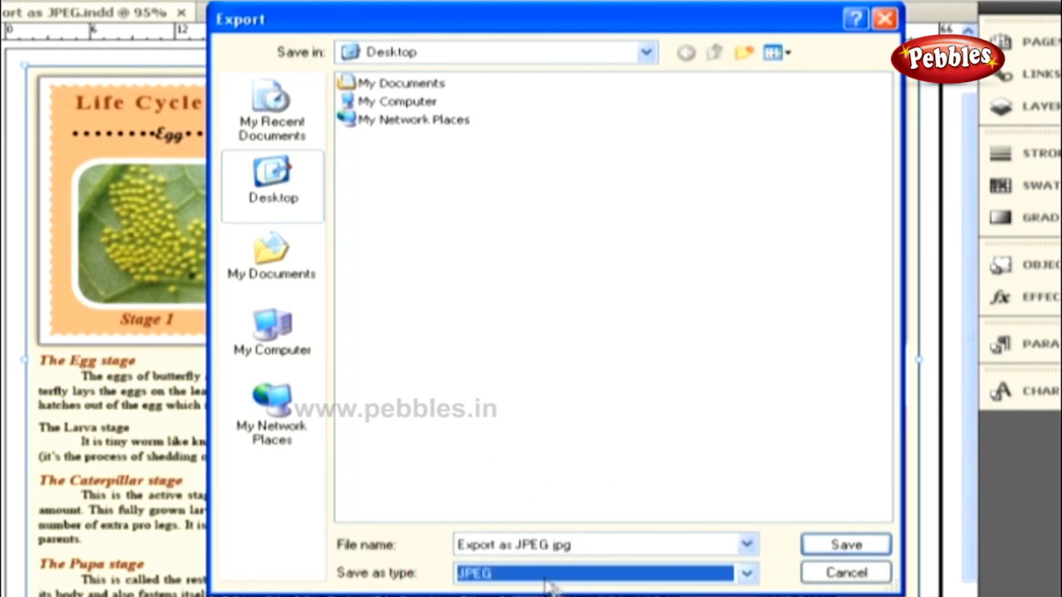
click(834, 546)
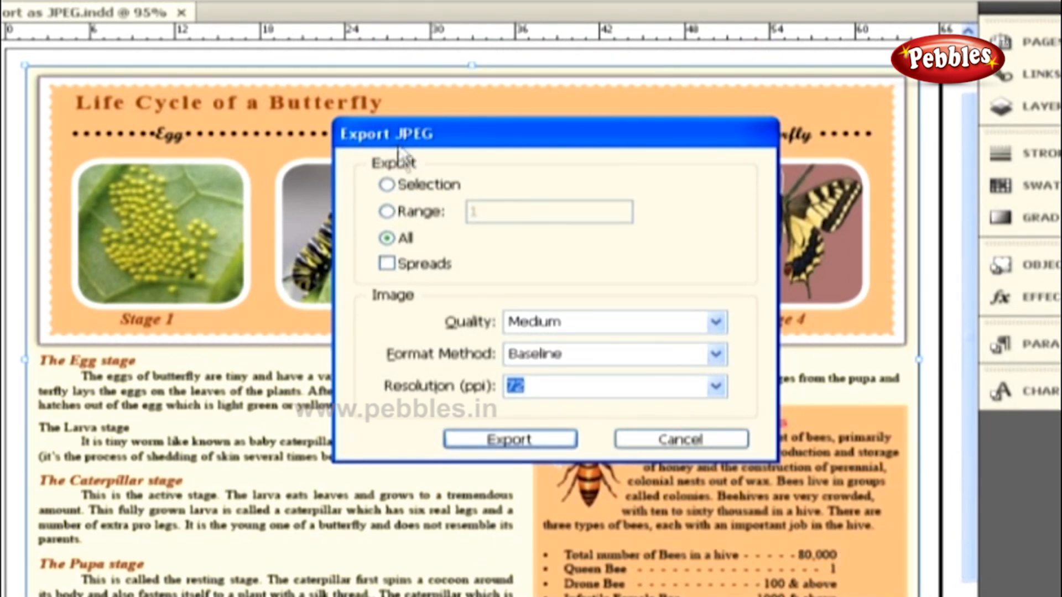
Try the Selection and Range options for the JPEG export and return to exporting all pages
click(398, 165)
click(399, 182)
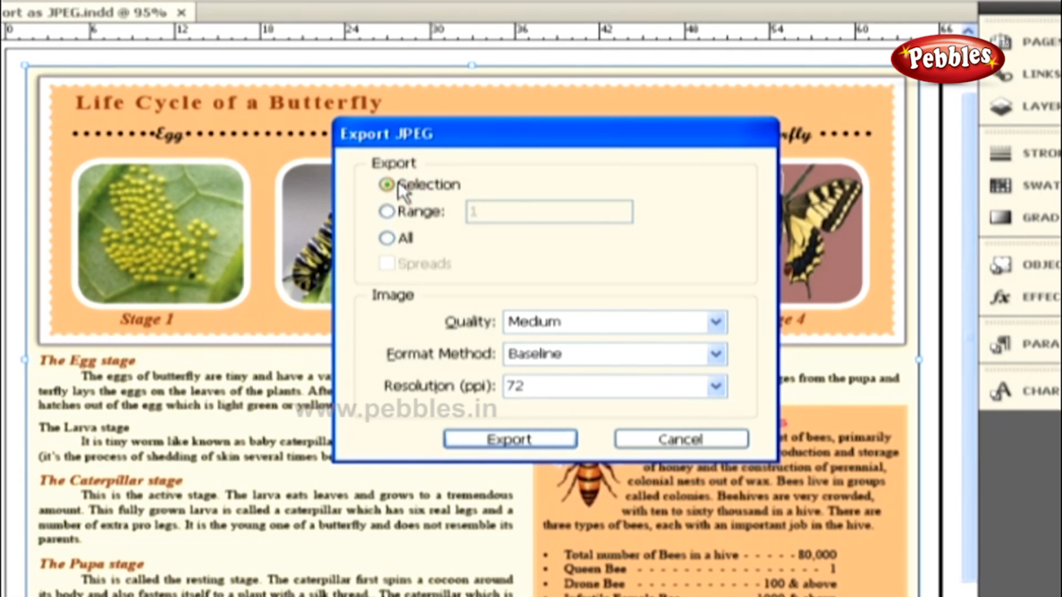
click(401, 213)
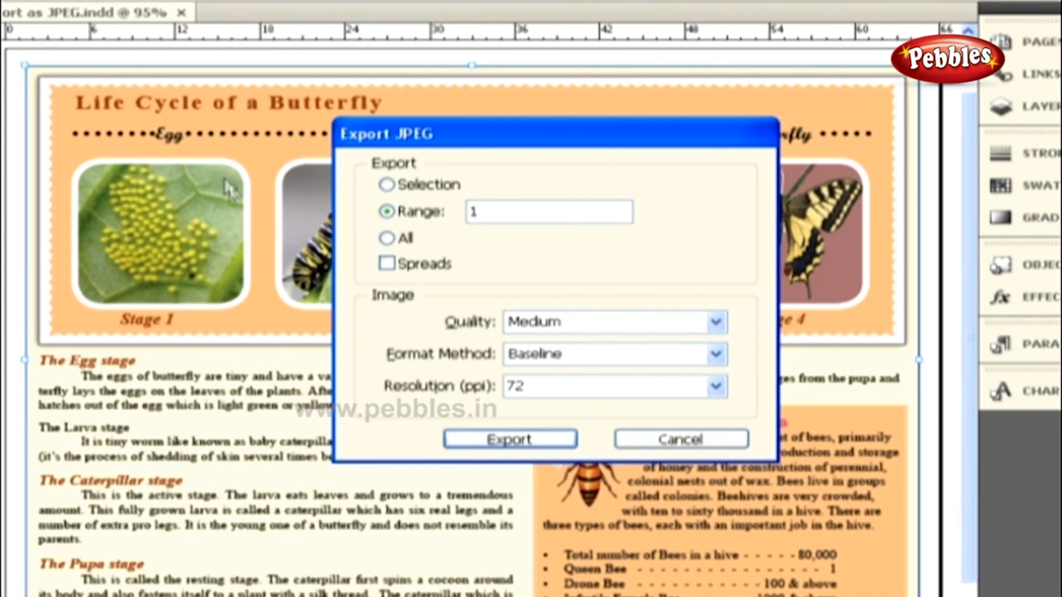
click(387, 239)
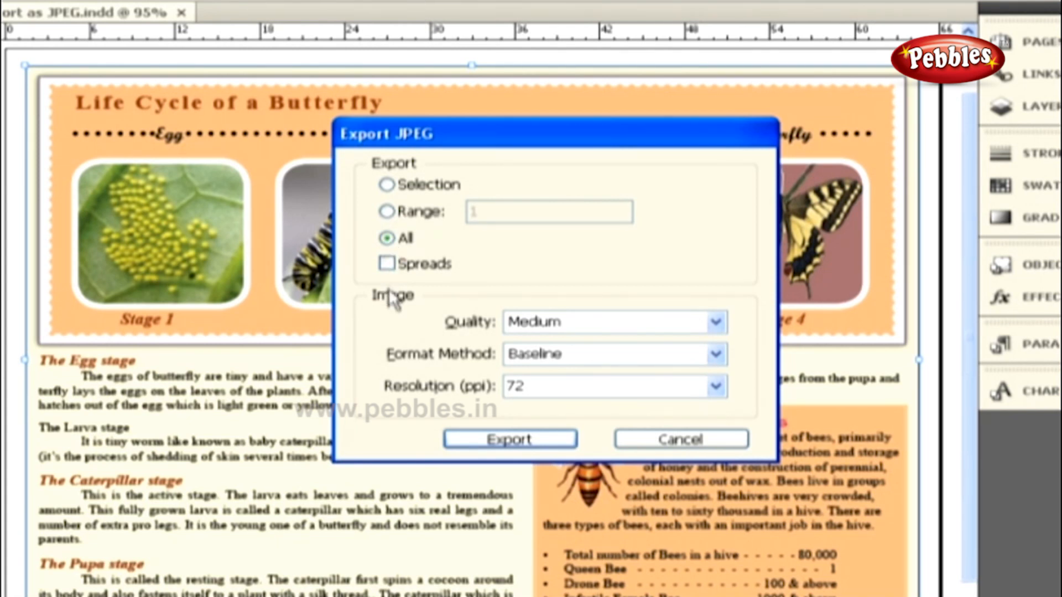
Set the image quality of the JPEG export to High
click(468, 329)
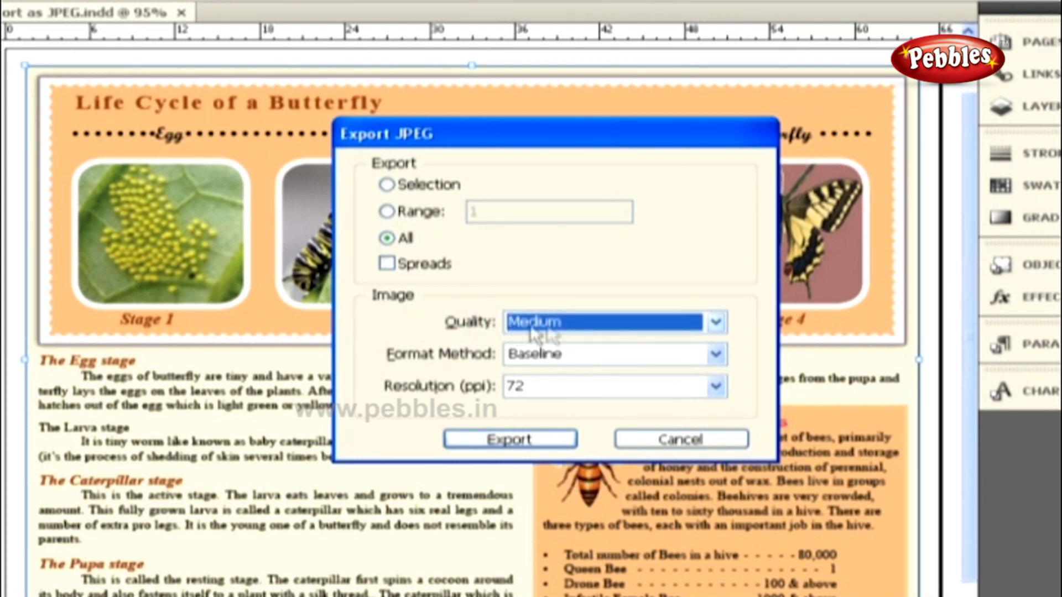
click(570, 324)
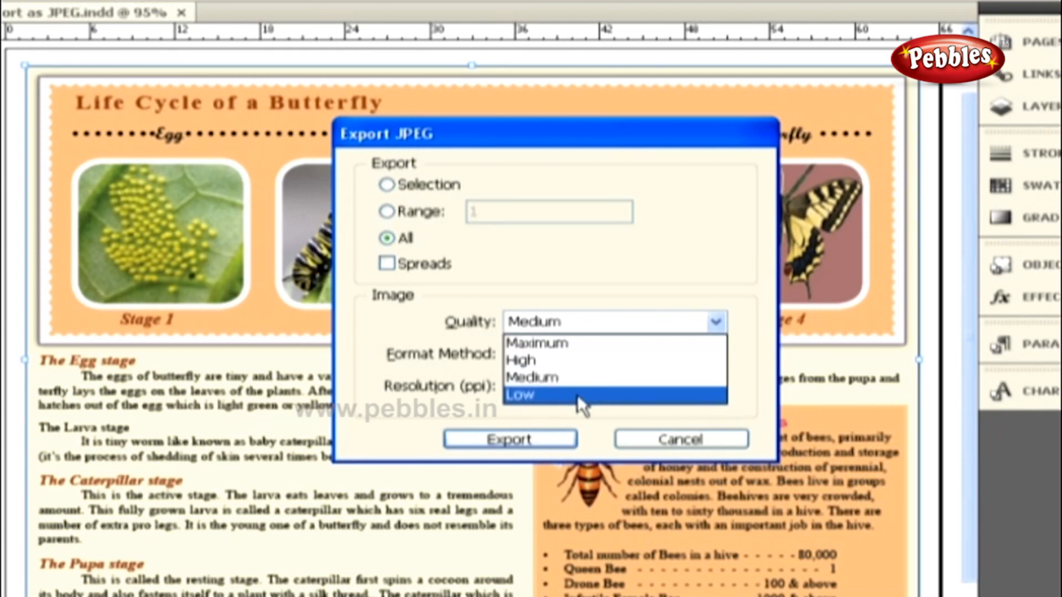
click(577, 363)
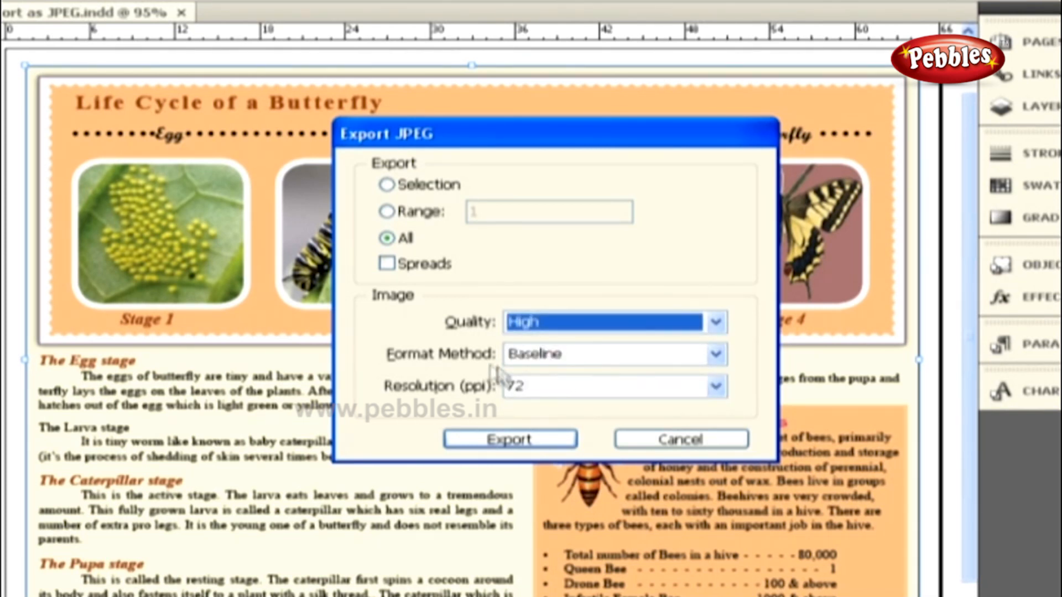
Try the Progressive format method for the JPEG and switch back to Baseline
key(Tab)
click(554, 358)
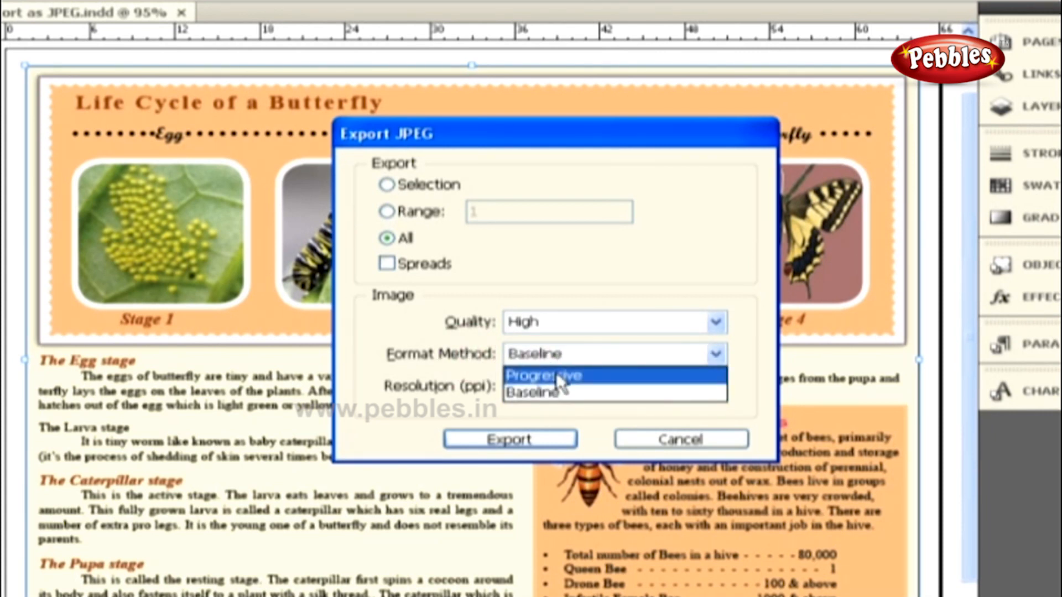
click(557, 376)
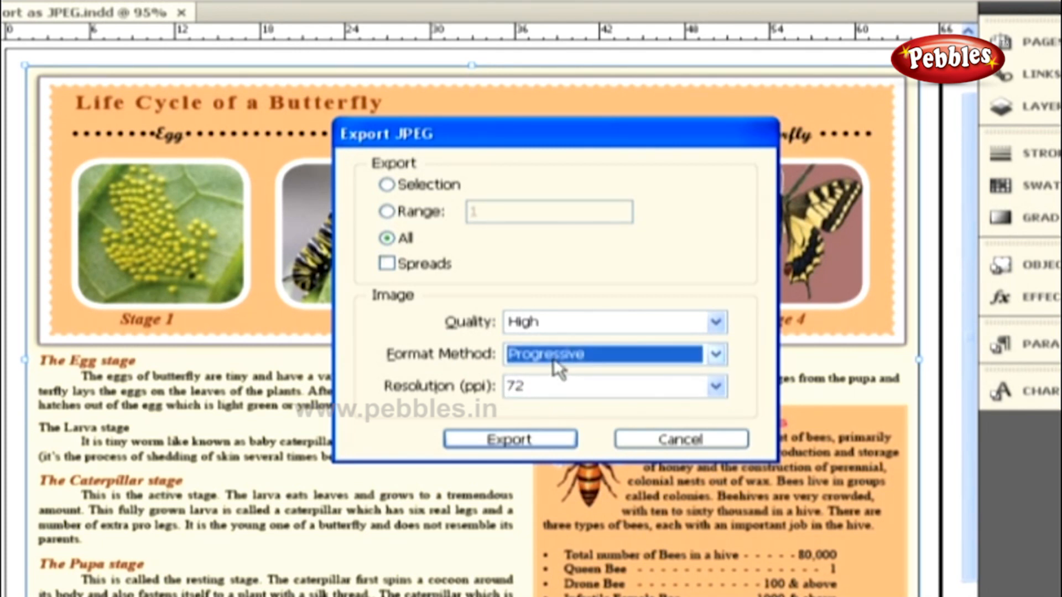
click(553, 361)
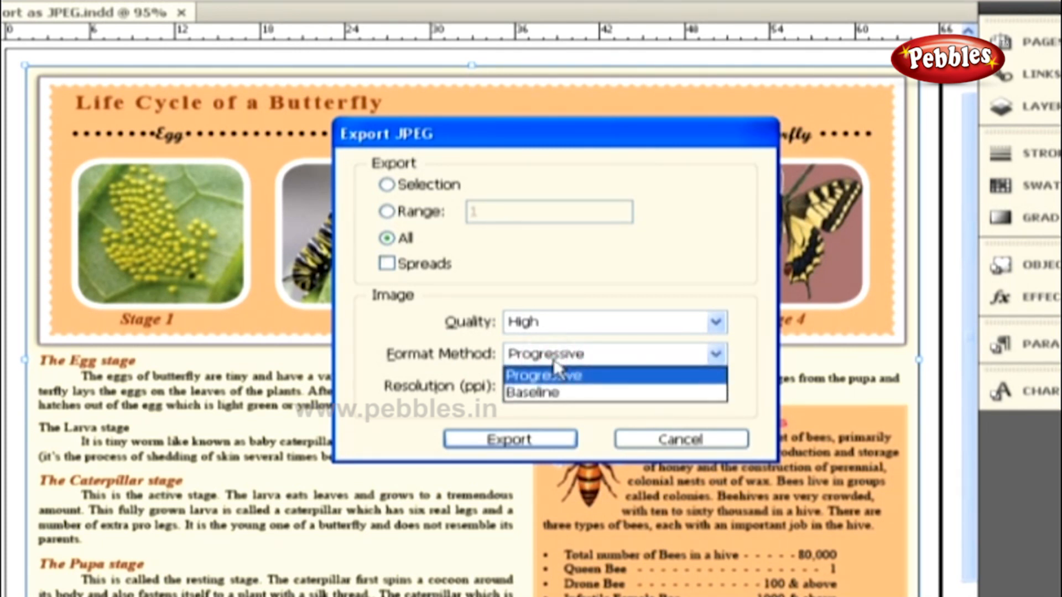
click(556, 399)
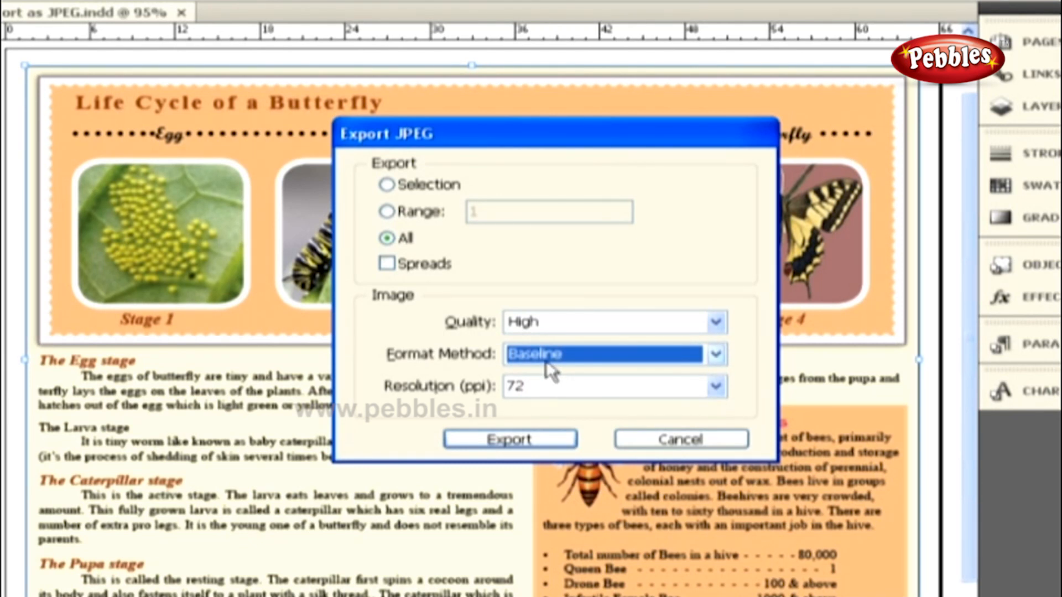
Choose a resolution of 72 ppi and export the document as a JPEG
key(Tab)
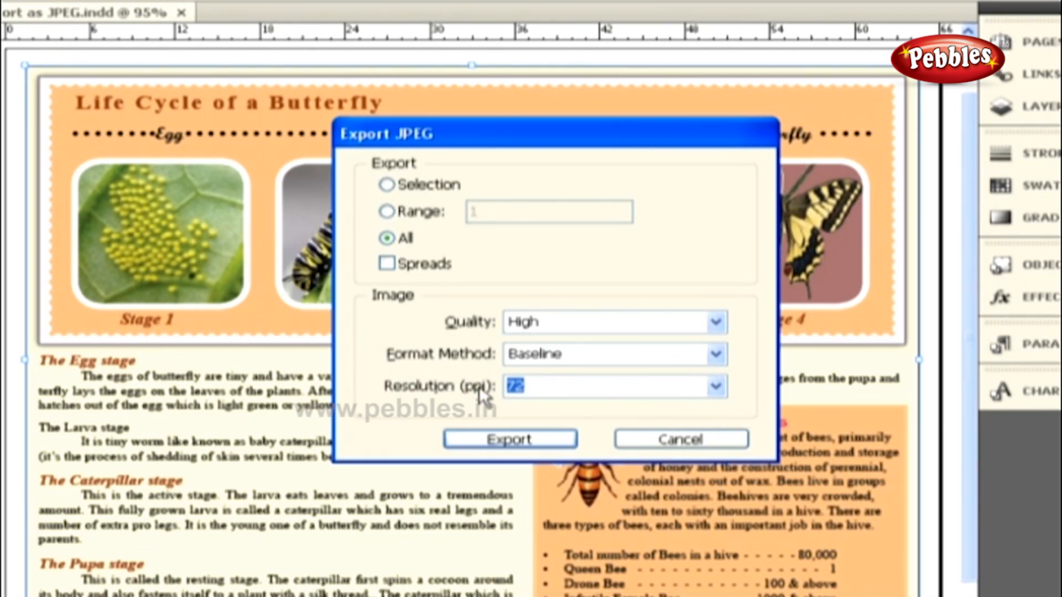
click(714, 386)
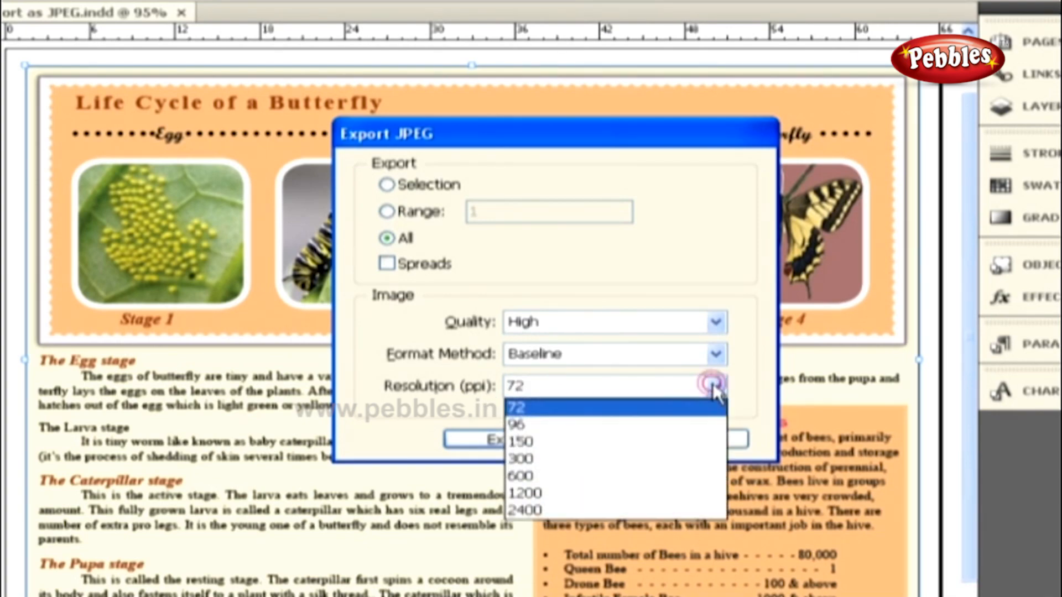
click(711, 407)
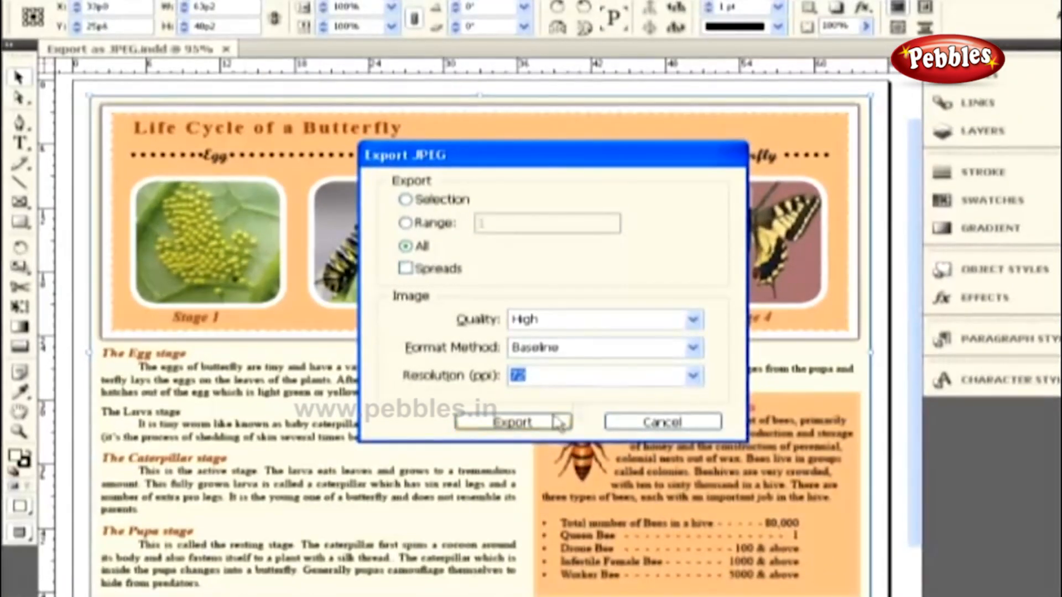
click(534, 446)
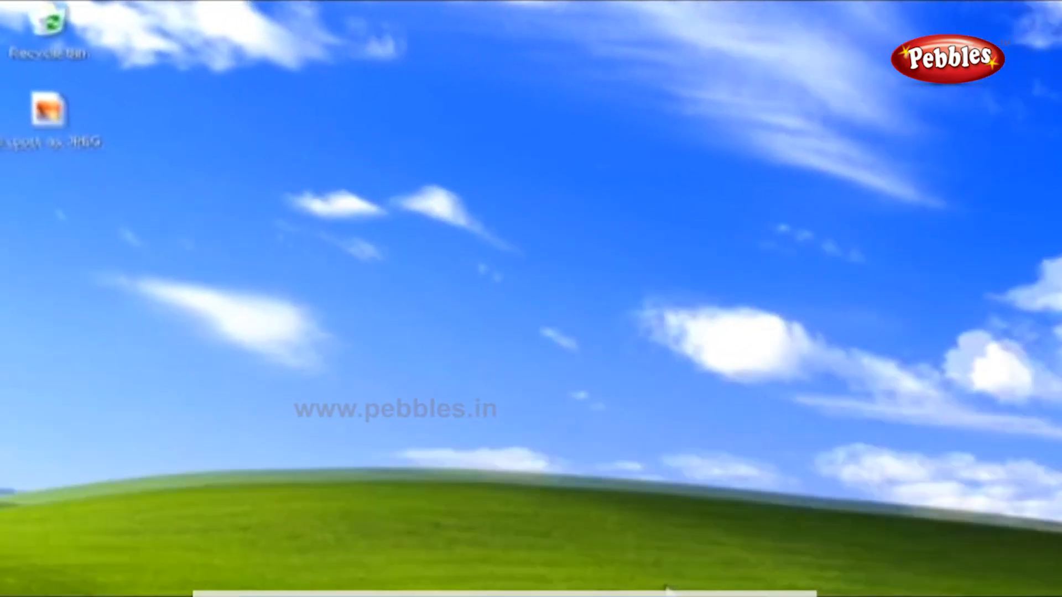
Open the exported JPEG file on the desktop with Windows Picture and Fax Viewer
click(50, 109)
right_click(50, 109)
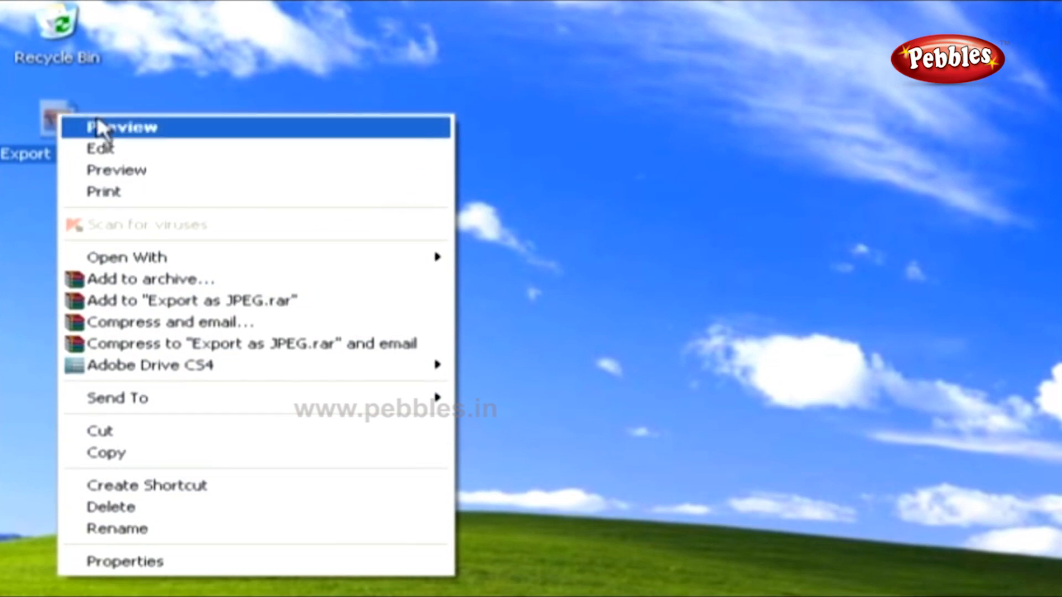
mouse_move(99, 259)
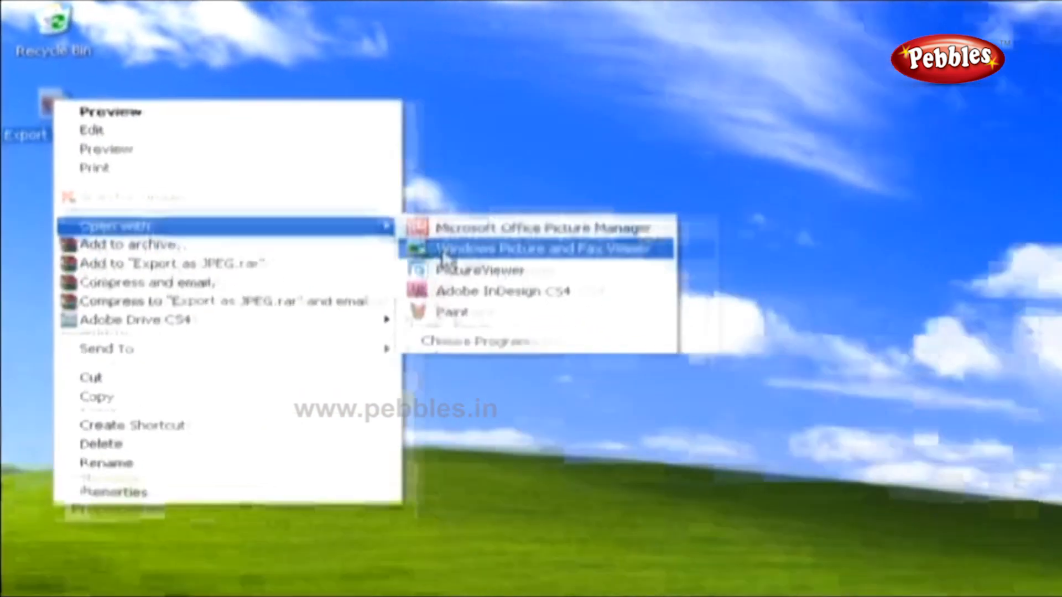
click(472, 284)
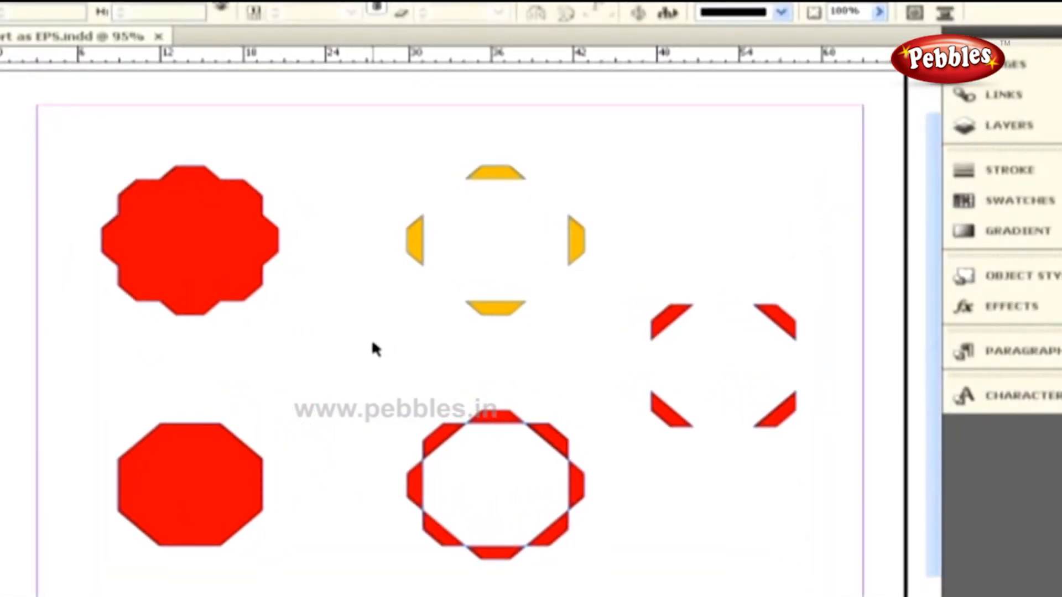
Inspect the shapes on the page by selecting them one at a time, ending with the red ring-shaped polygon
click(227, 246)
click(415, 253)
click(206, 462)
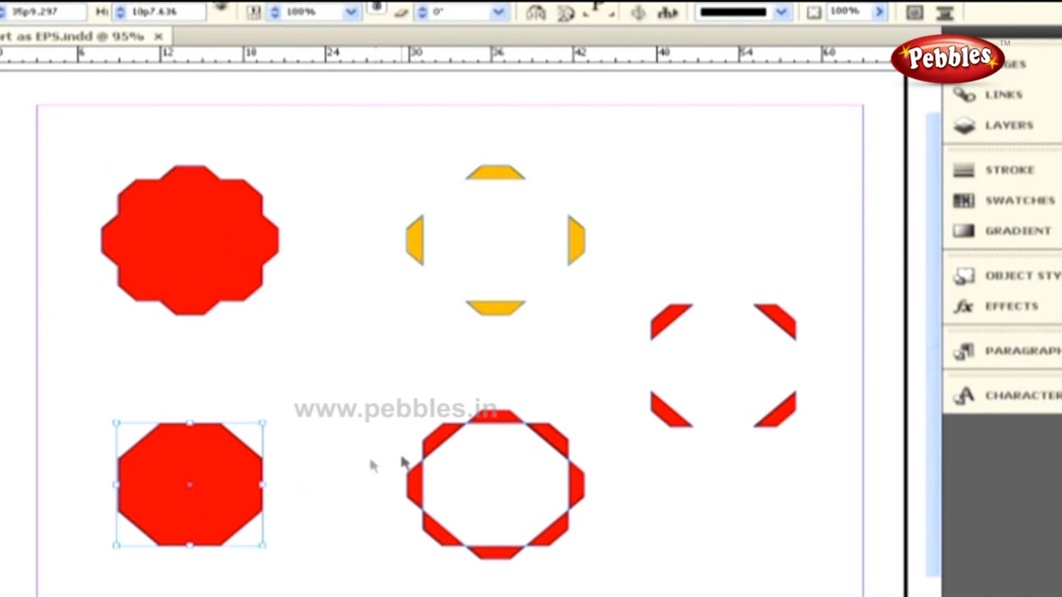
click(437, 443)
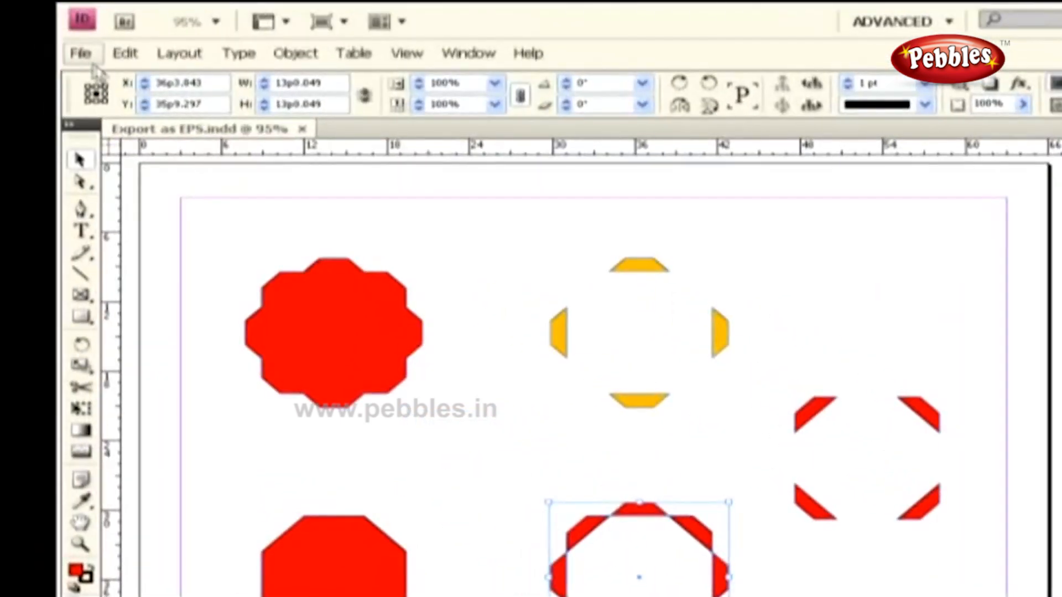
Start exporting the document to the desktop in EPS format under the file name Export as EPS.eps
click(86, 56)
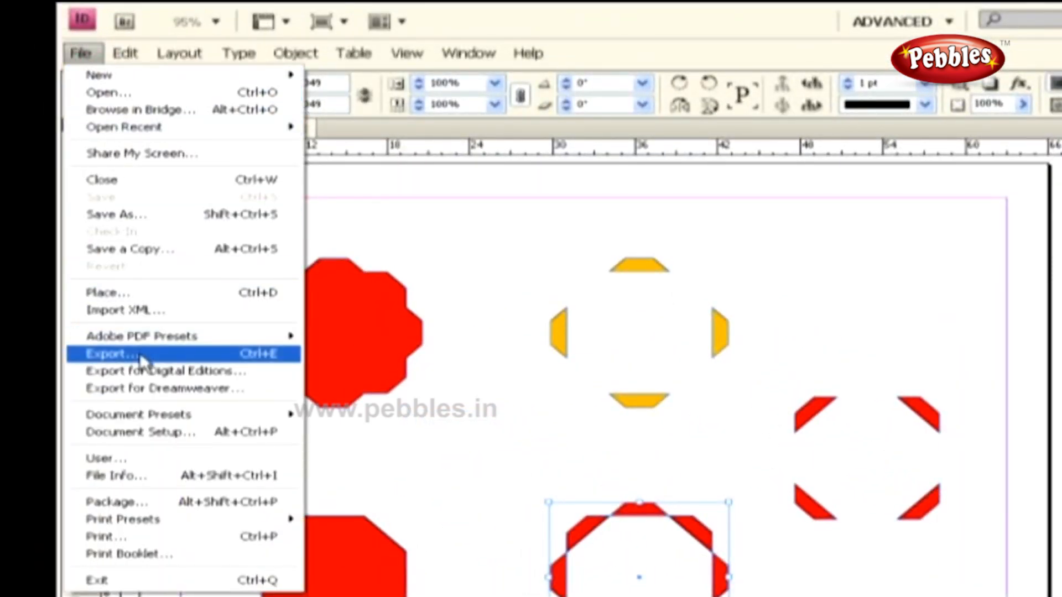
click(261, 353)
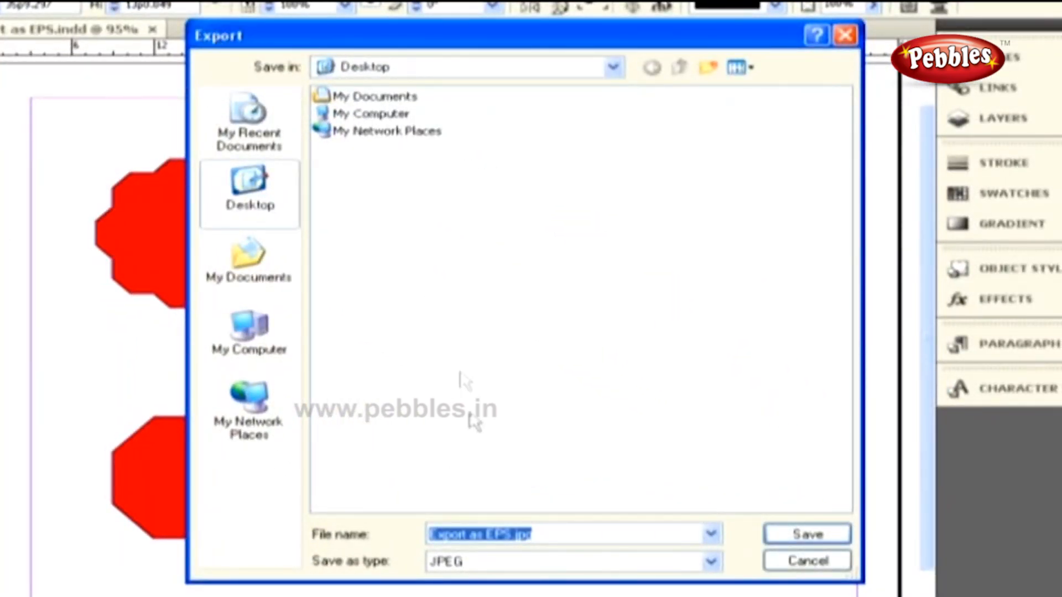
click(479, 535)
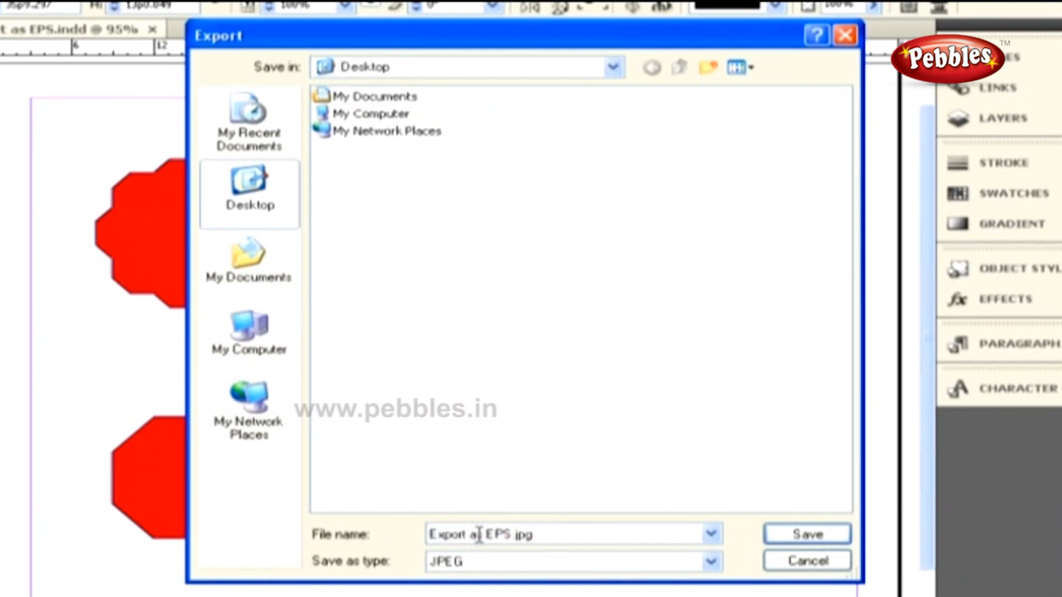
drag(534, 534, 432, 537)
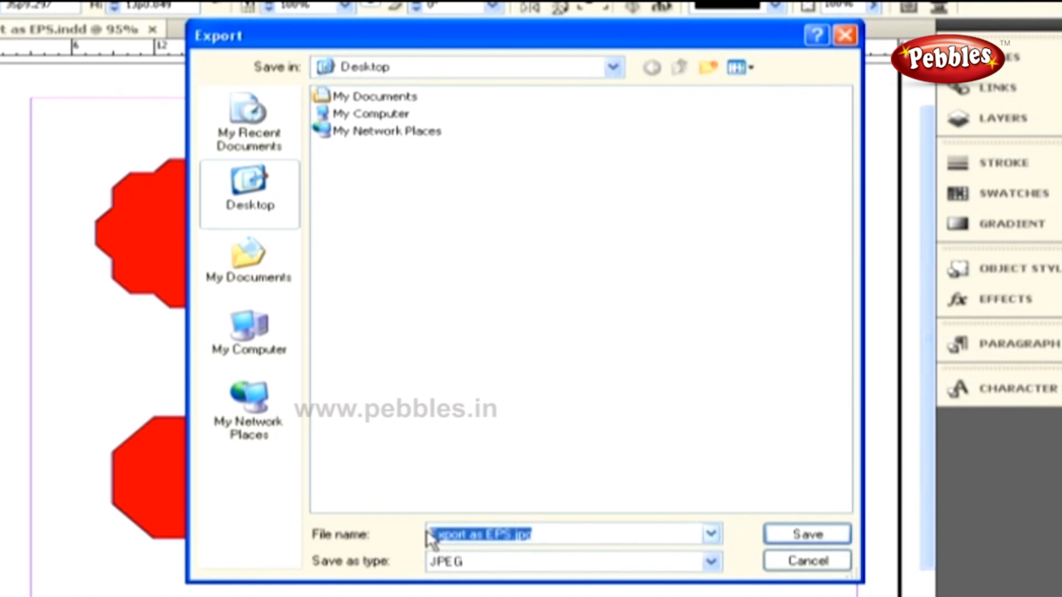
click(463, 563)
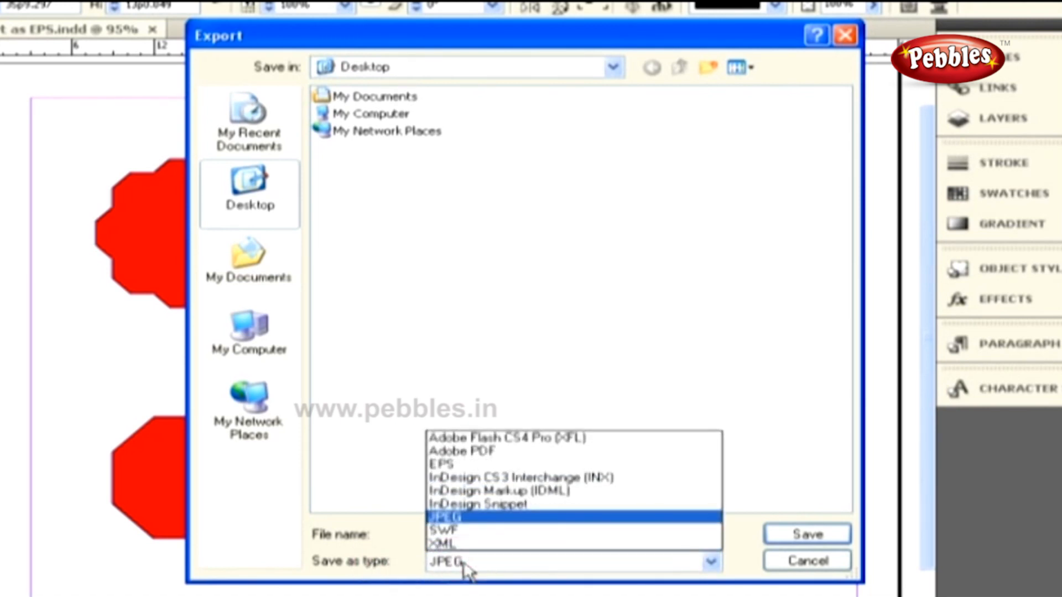
click(470, 464)
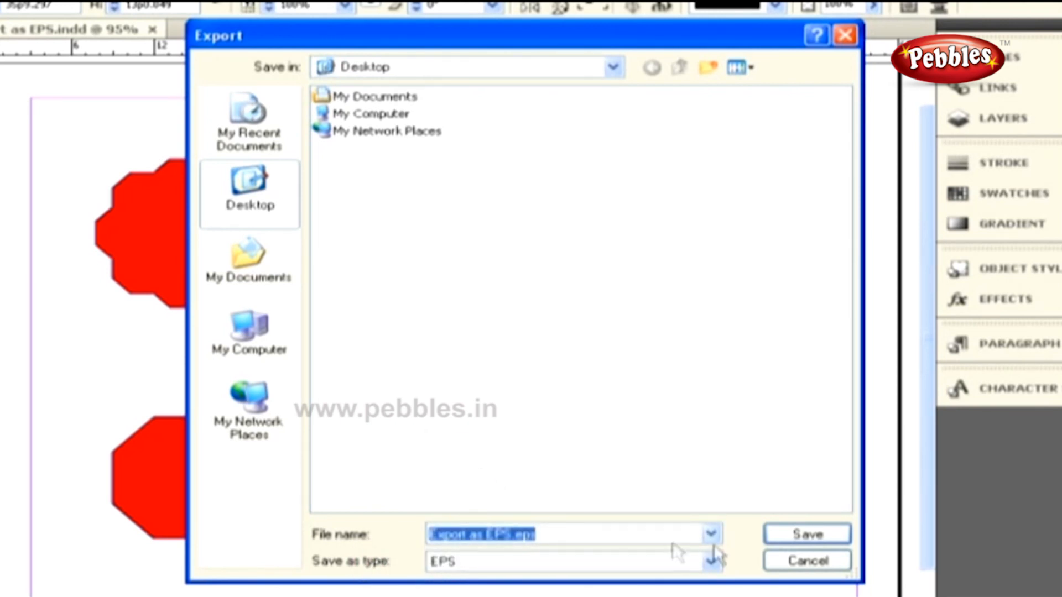
click(782, 535)
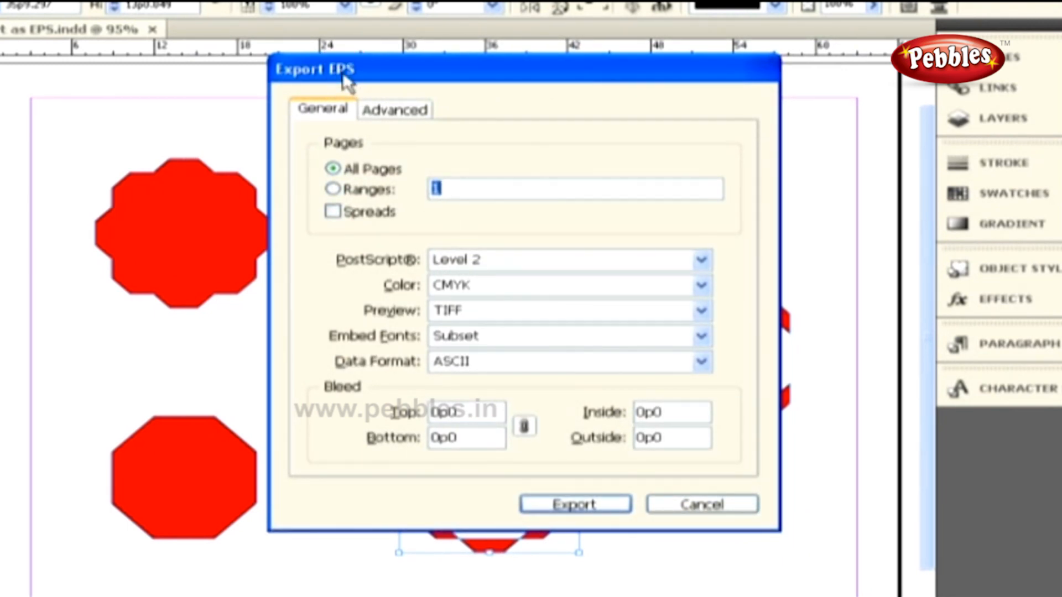
Review the general and advanced EPS export options, including PostScript level, color, preview, font embedding and data format
click(319, 110)
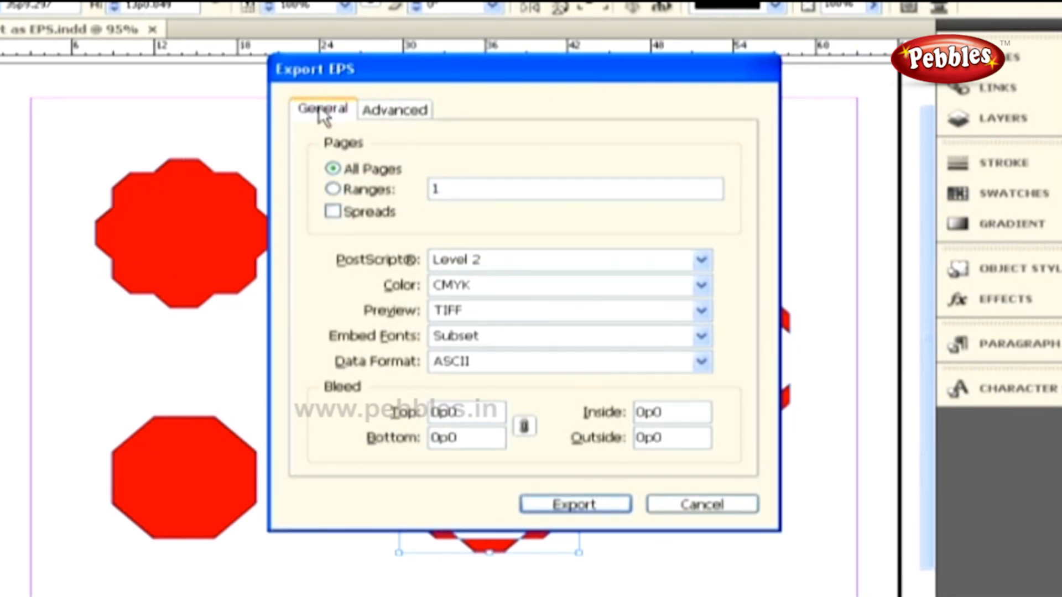
click(383, 114)
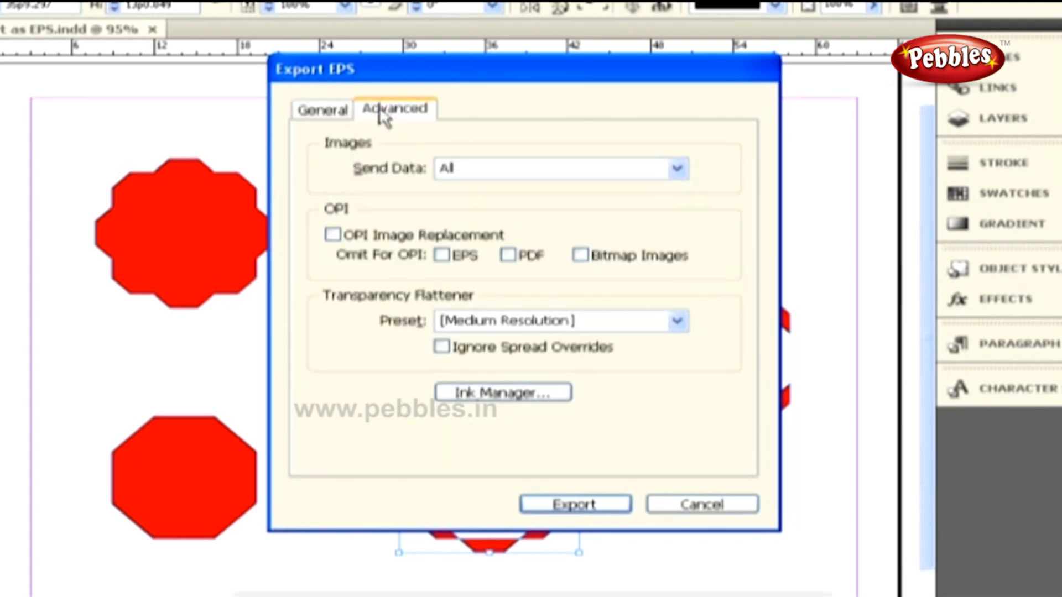
click(329, 114)
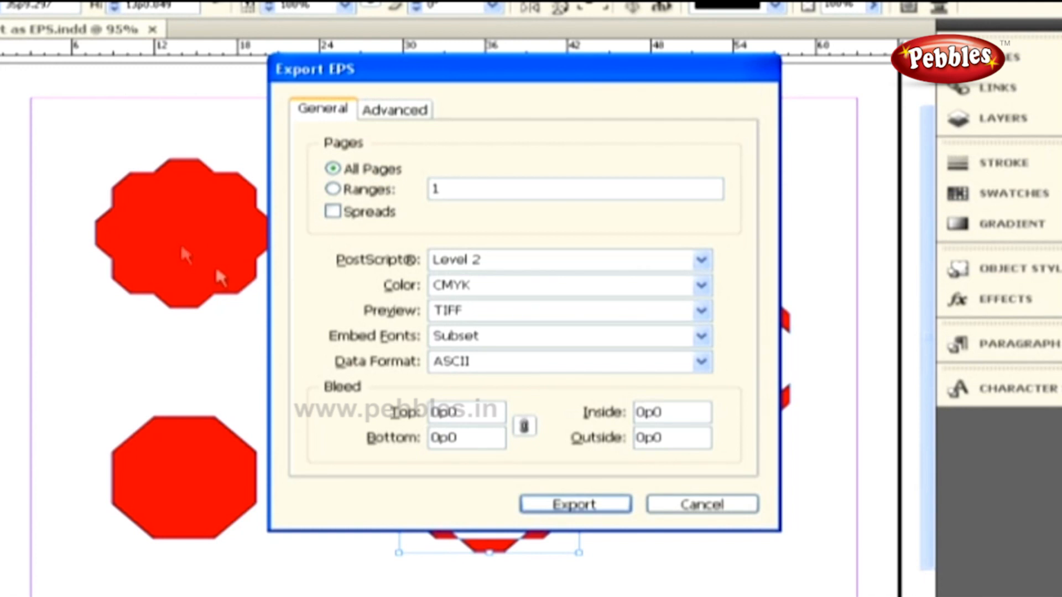
click(367, 261)
click(393, 285)
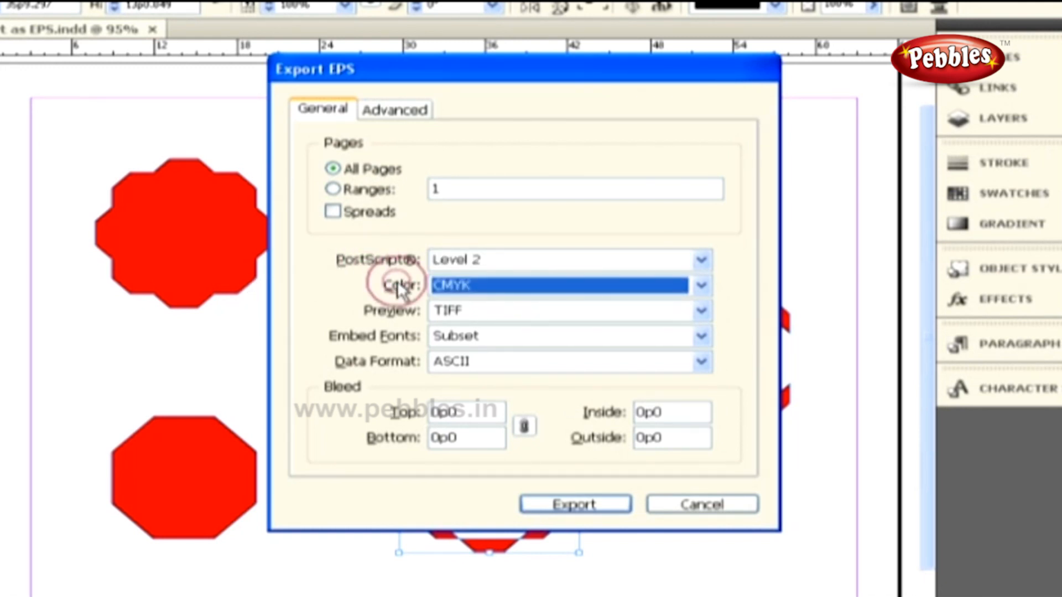
click(394, 311)
click(397, 336)
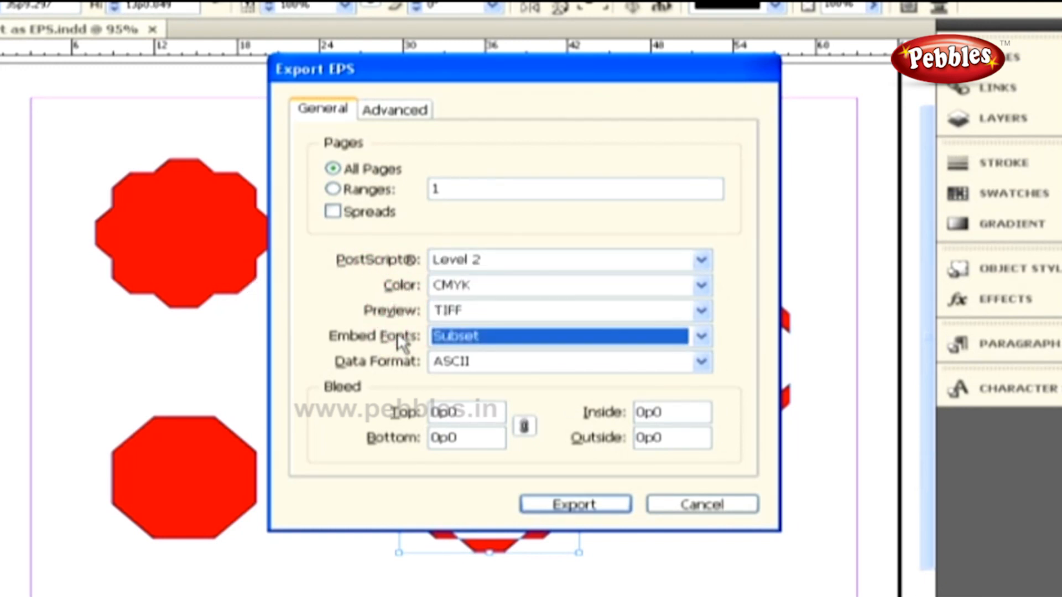
click(401, 363)
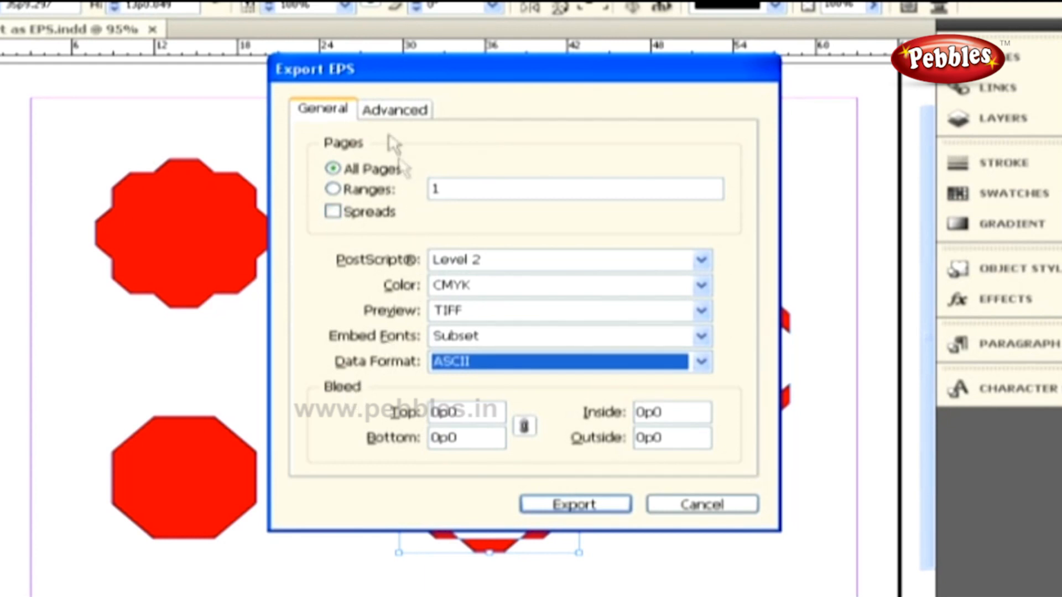
Set the transparency flattener preset to High Resolution and export the document as EPS
click(387, 109)
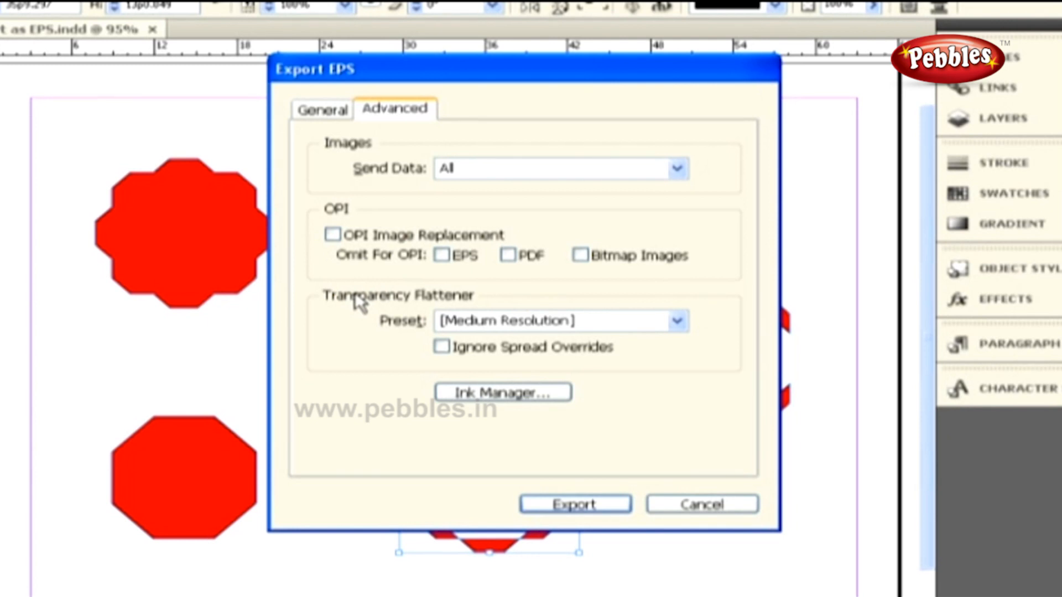
click(464, 320)
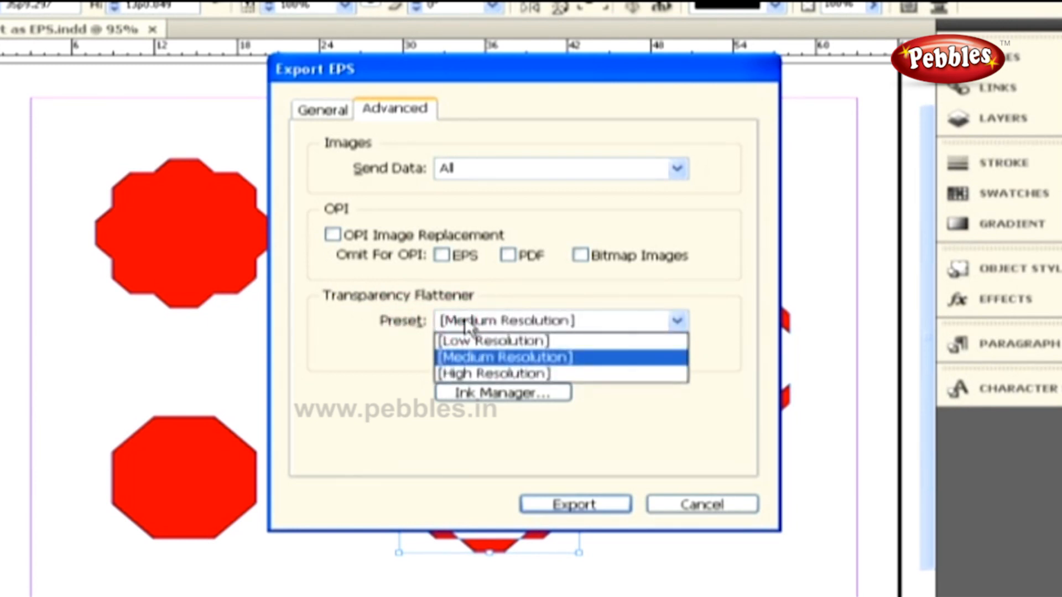
click(464, 372)
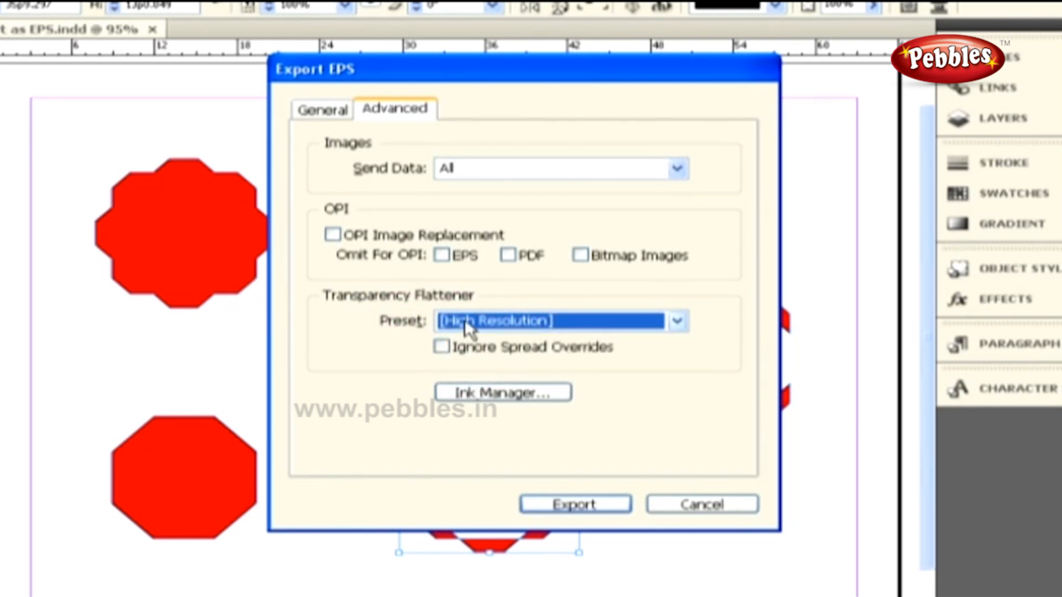
click(619, 503)
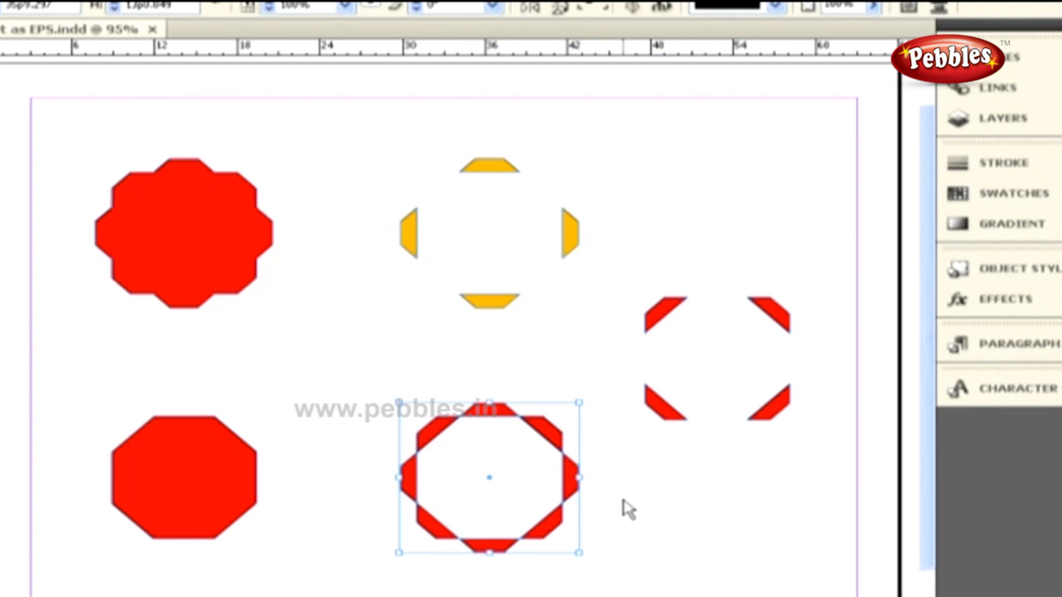
Switch to the Desktop folder window in Windows Explorer and select the exported file Export as EPS
key(alt+Tab)
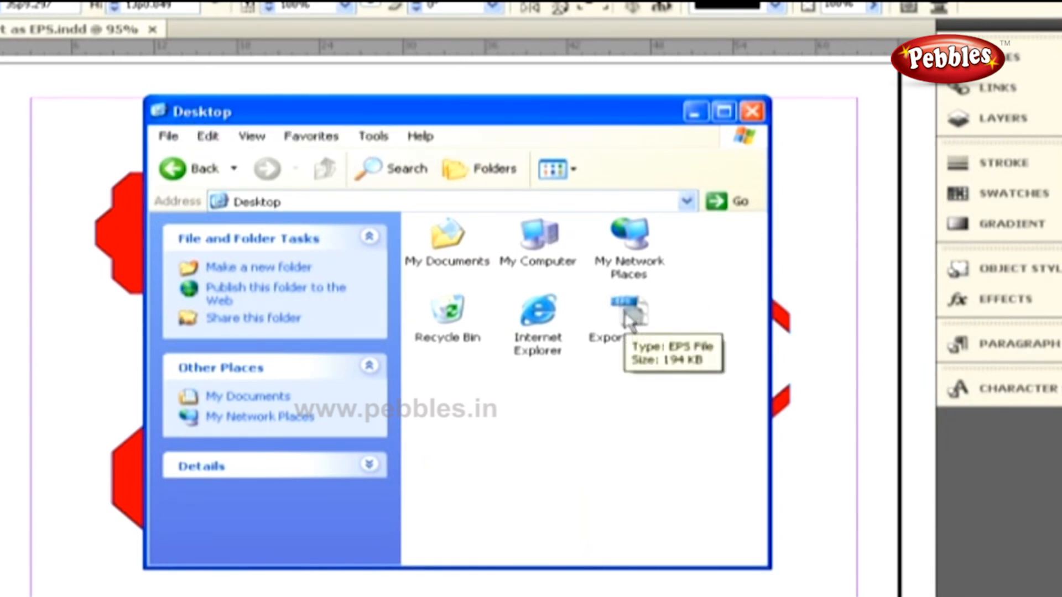
click(628, 342)
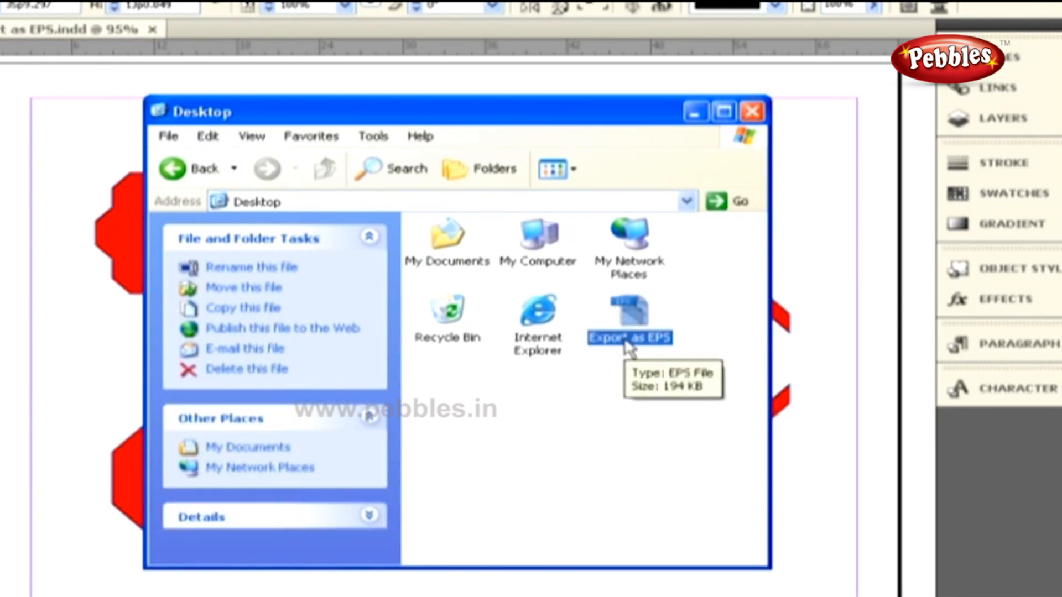